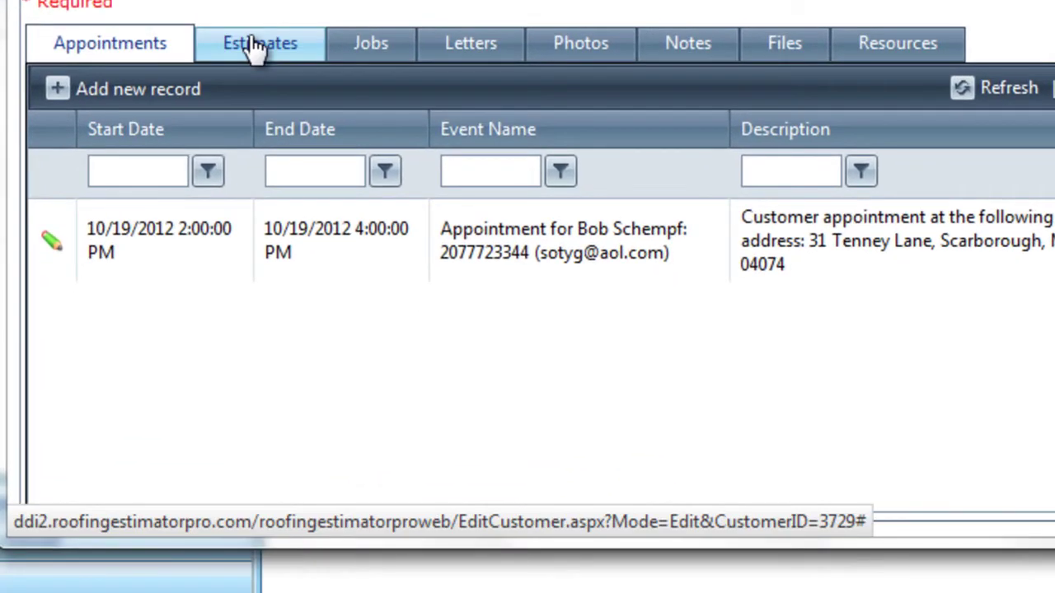
Open a new blank Estimate form from the customer's Estimates list.
click(257, 48)
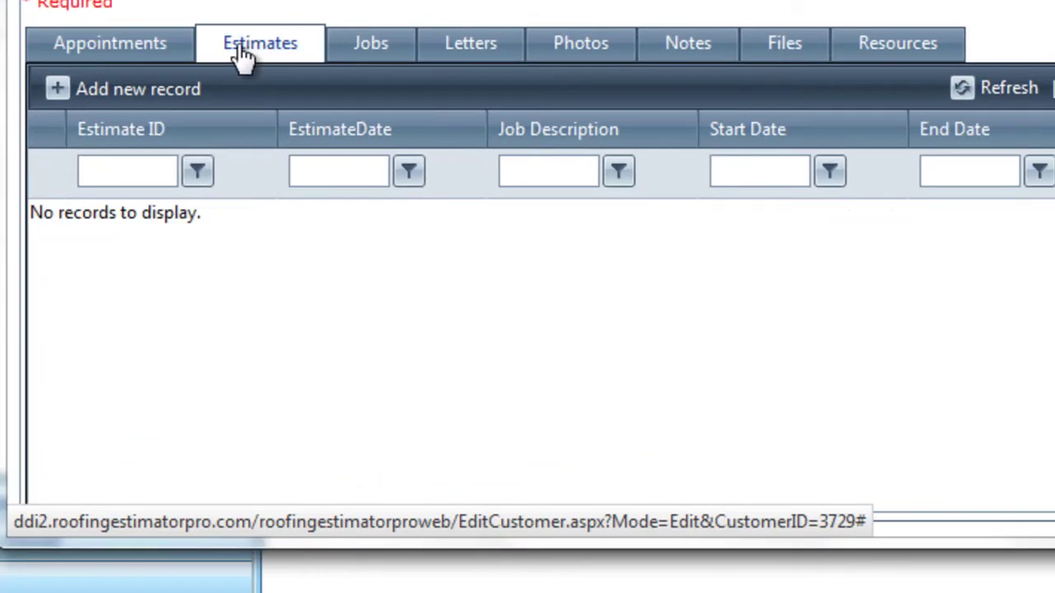
click(157, 97)
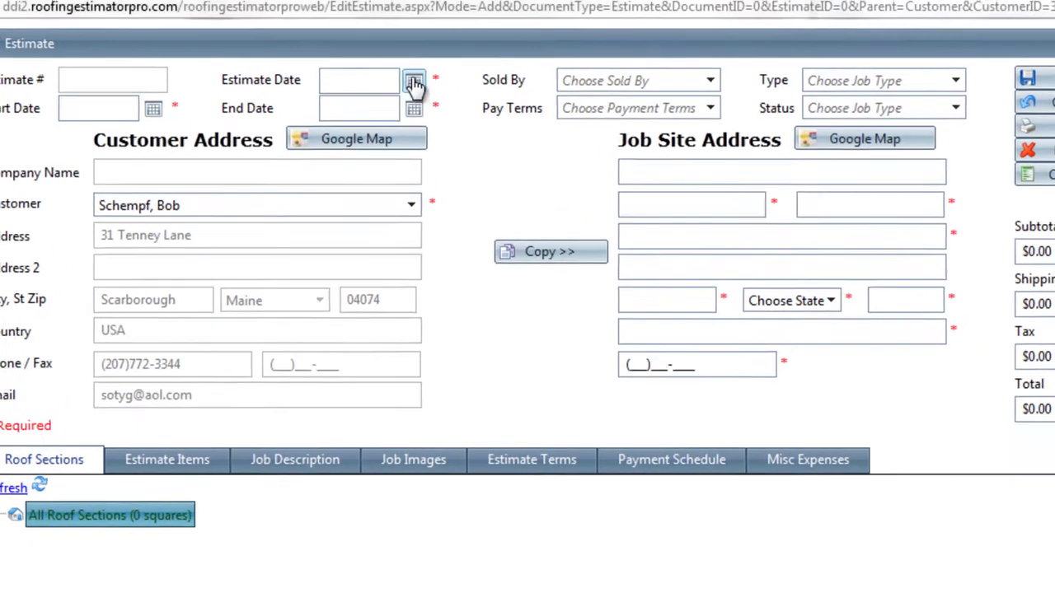
Date the estimate 10/19/2012, sold by Salesman, with job type Roof.
click(404, 59)
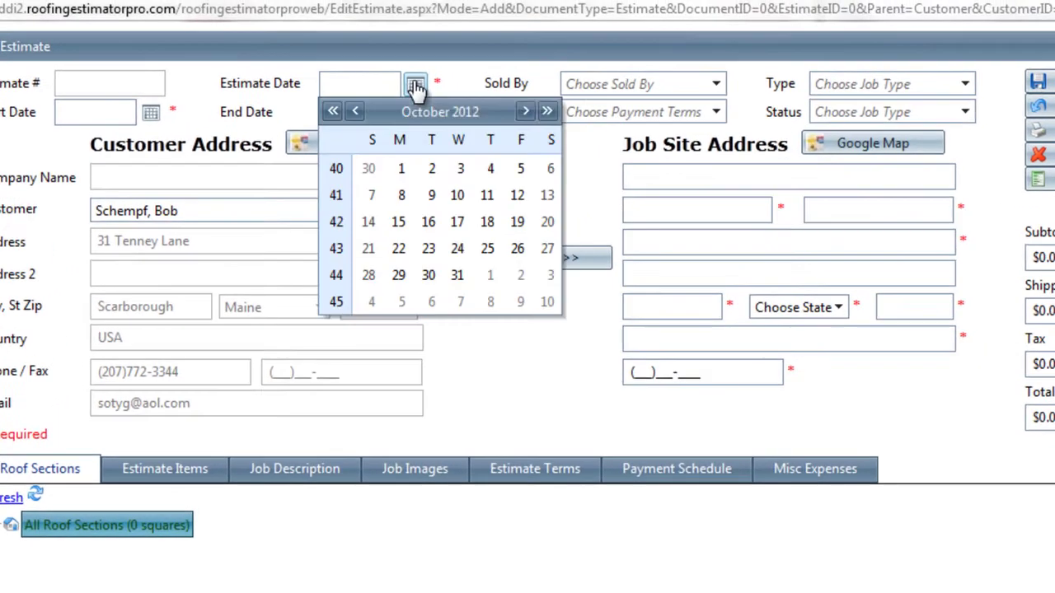
click(517, 222)
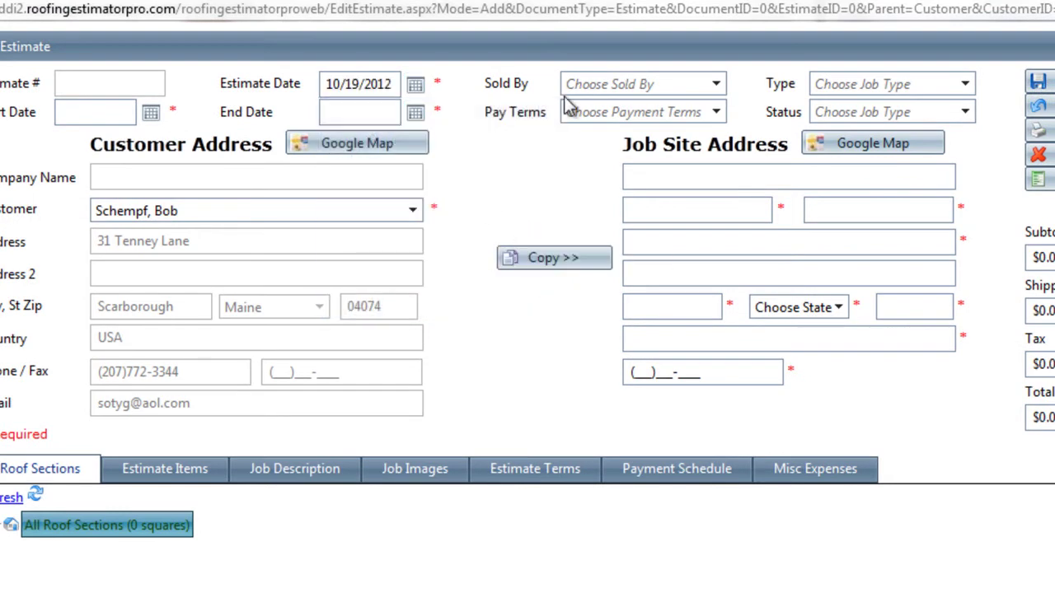
click(617, 85)
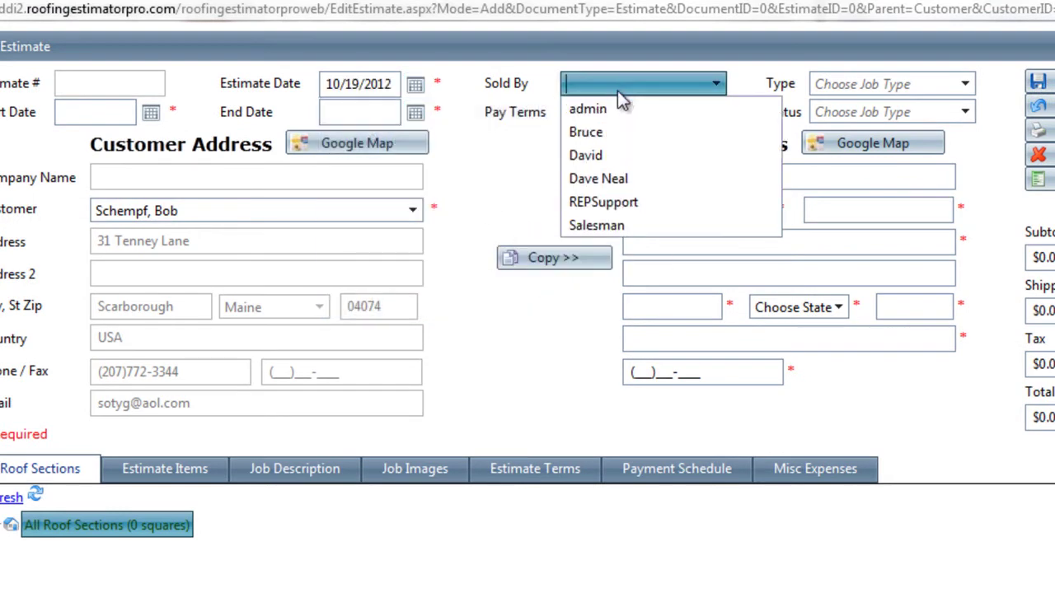
click(594, 227)
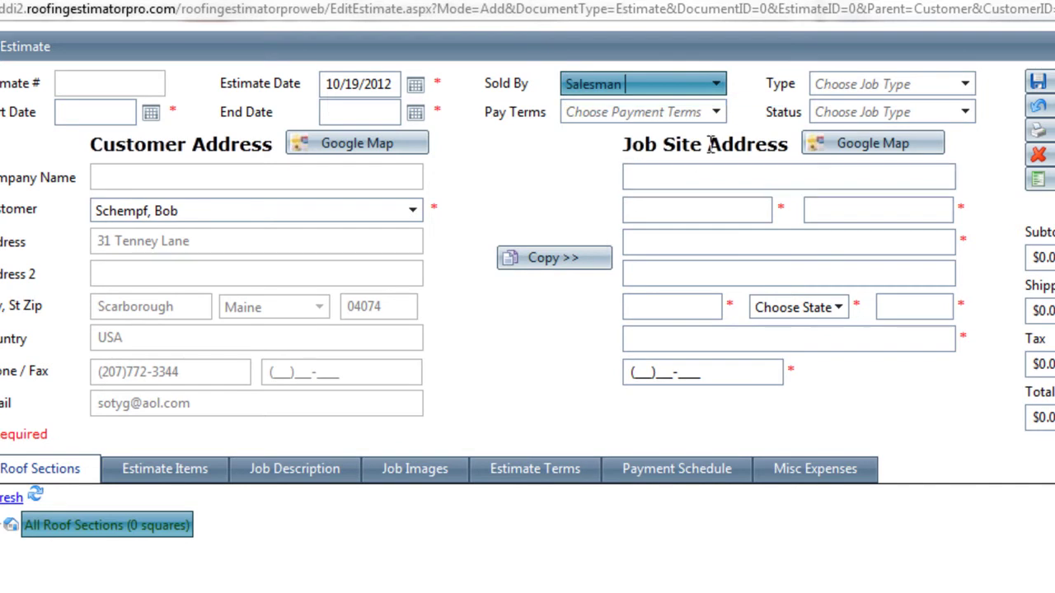
click(841, 84)
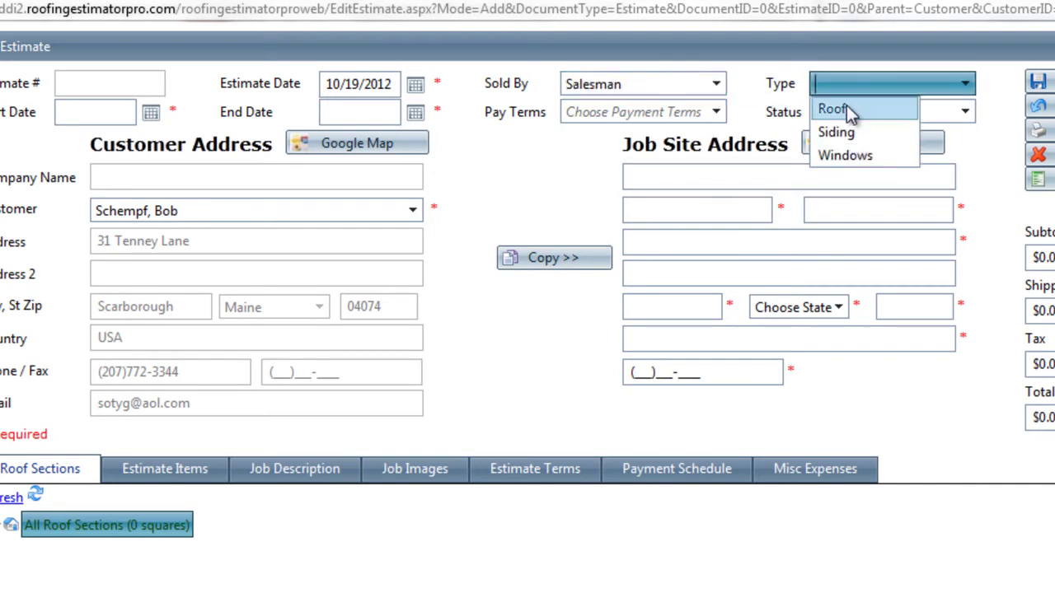
click(846, 107)
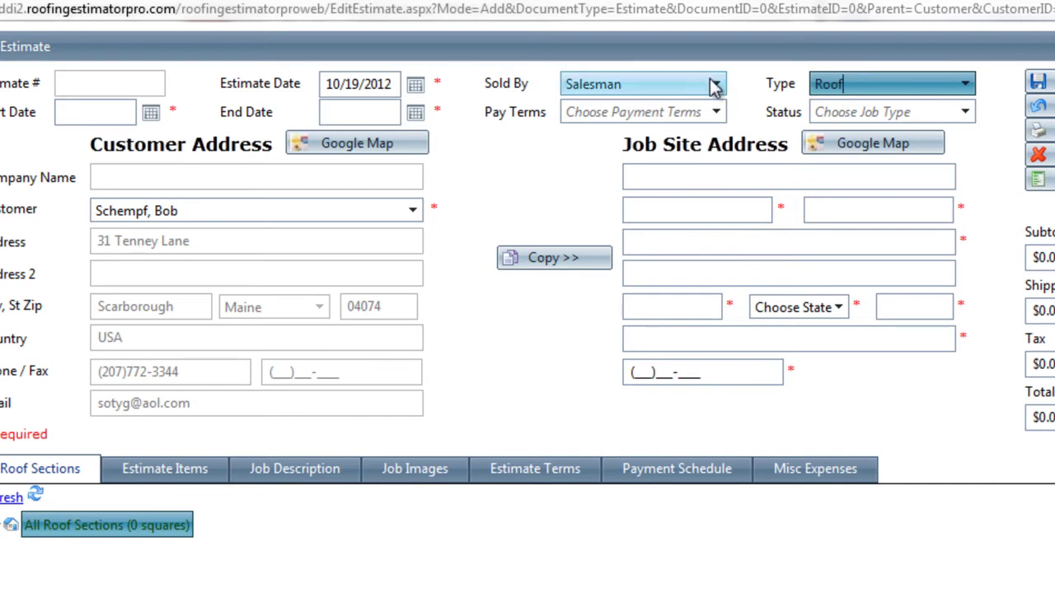
click(816, 84)
click(767, 88)
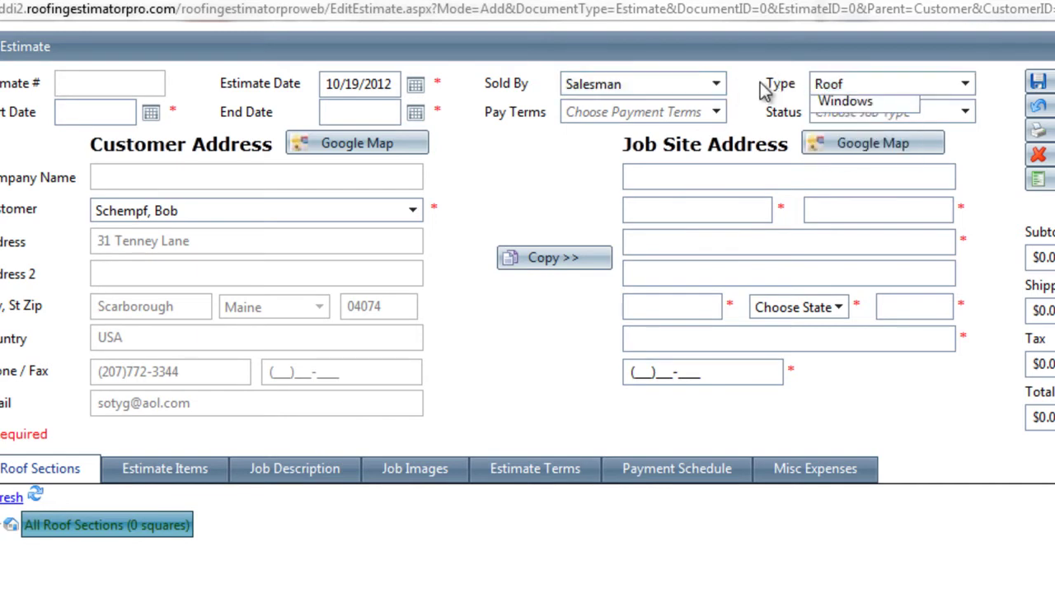
Set Net 30 terms, Created status, and dates from 10/29/2012 to 10/31/2012.
click(715, 112)
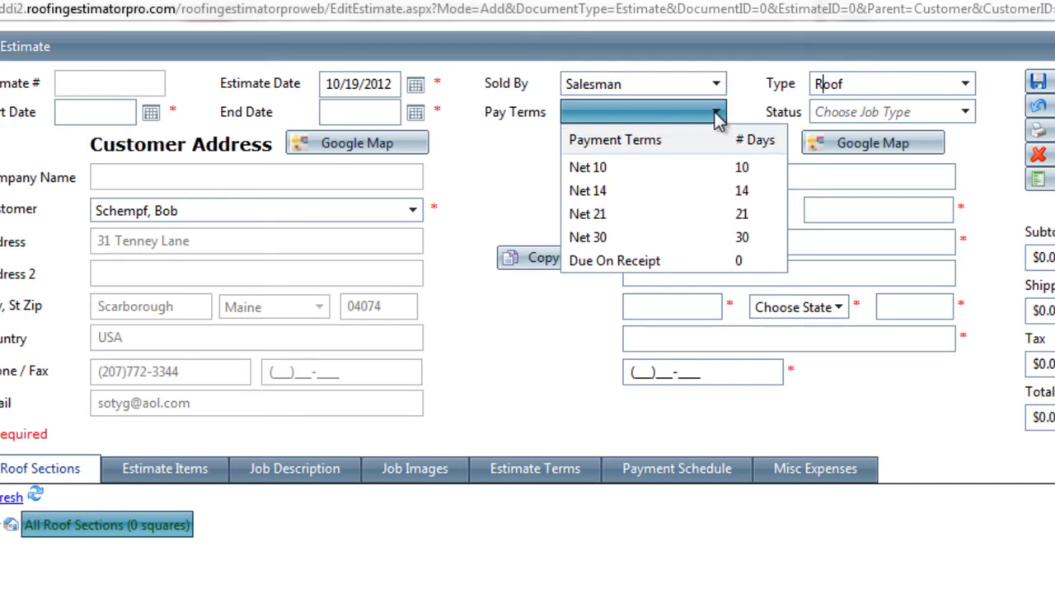
click(645, 237)
click(962, 114)
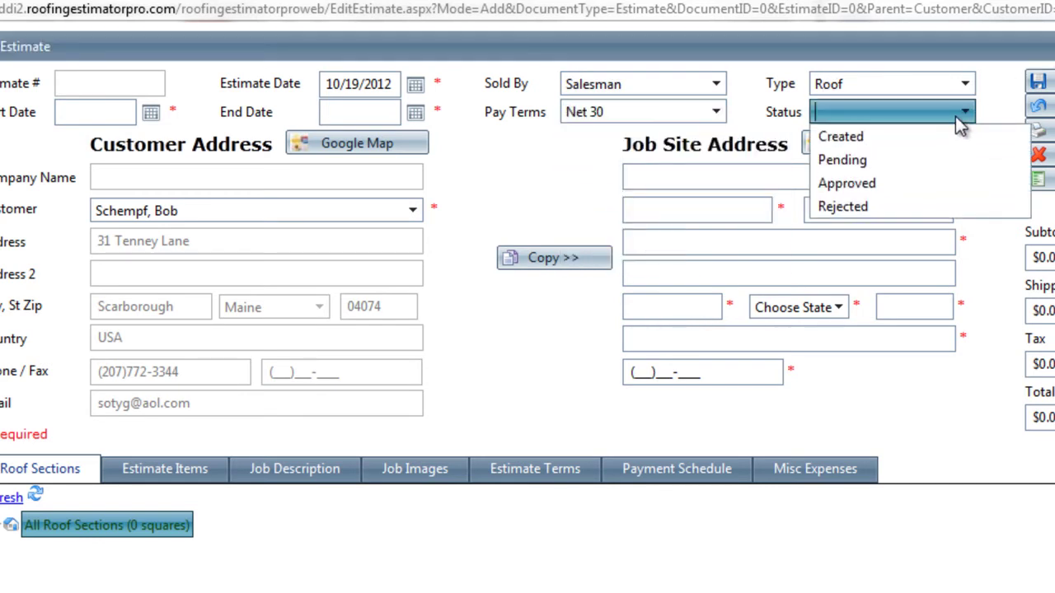
click(894, 138)
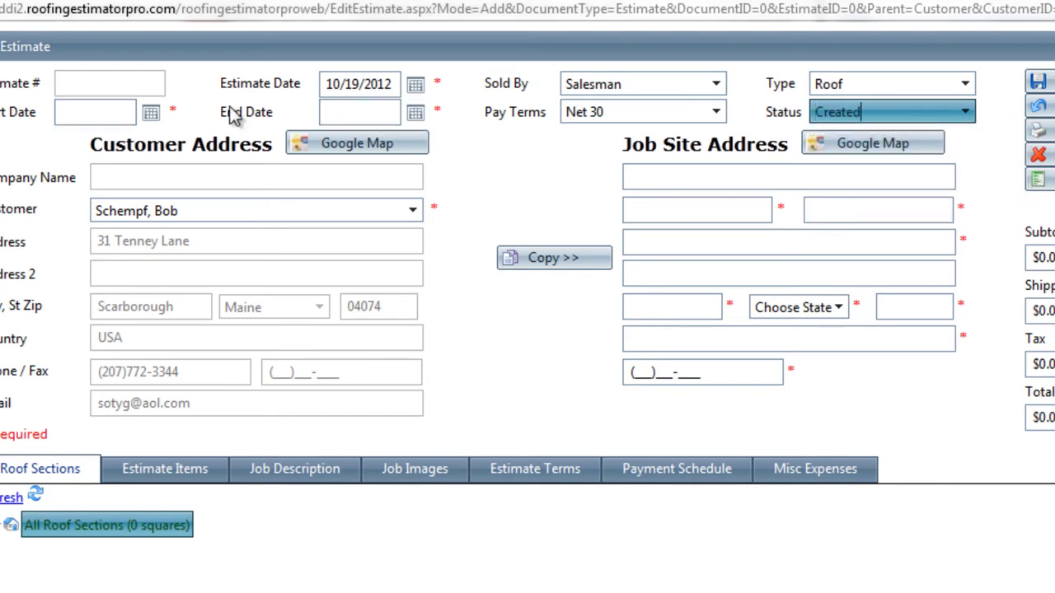
click(151, 113)
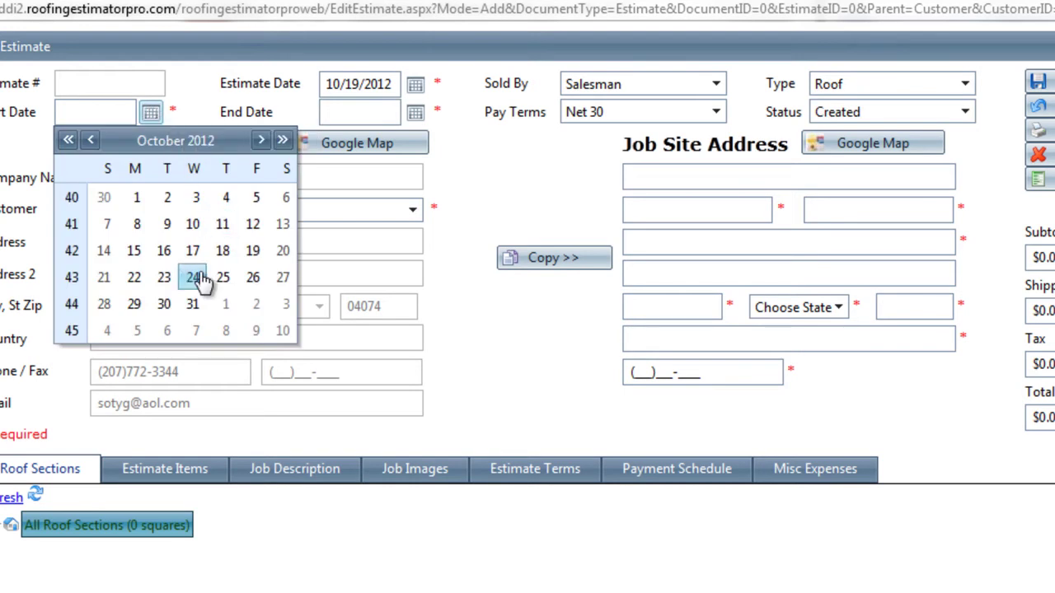
click(131, 308)
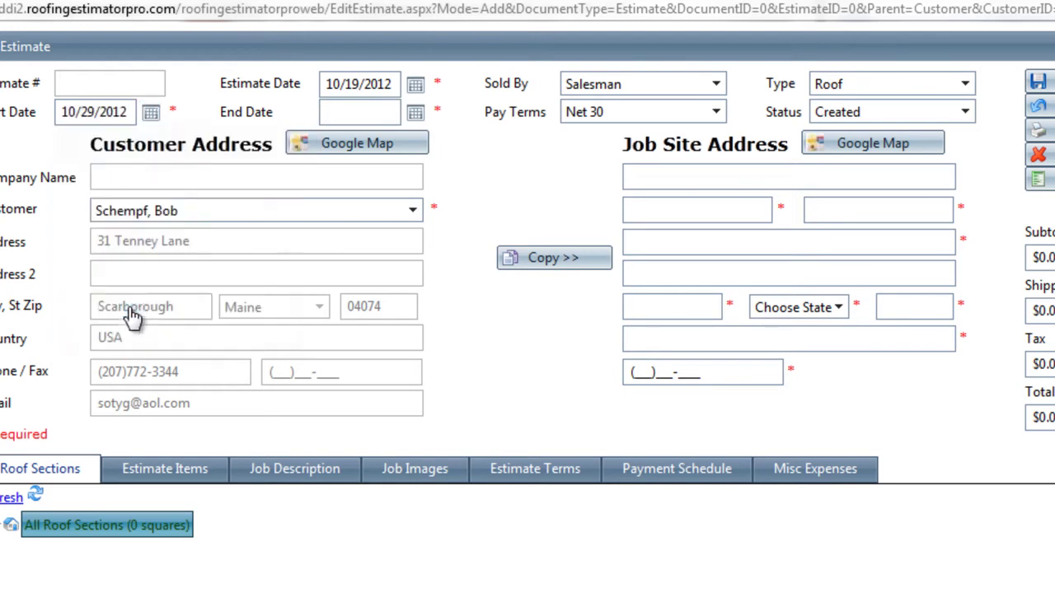
click(415, 112)
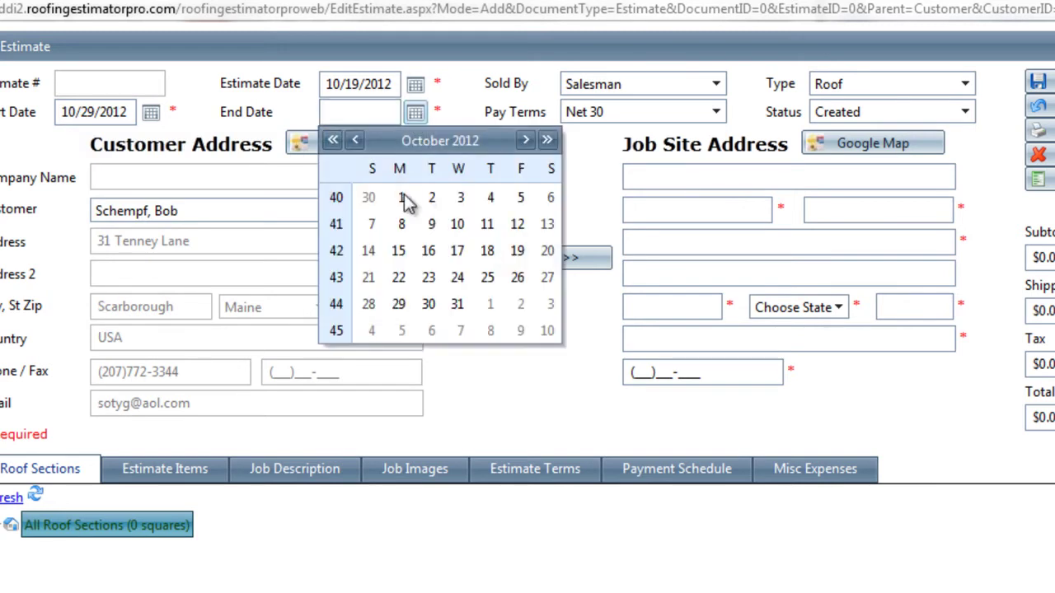
click(457, 304)
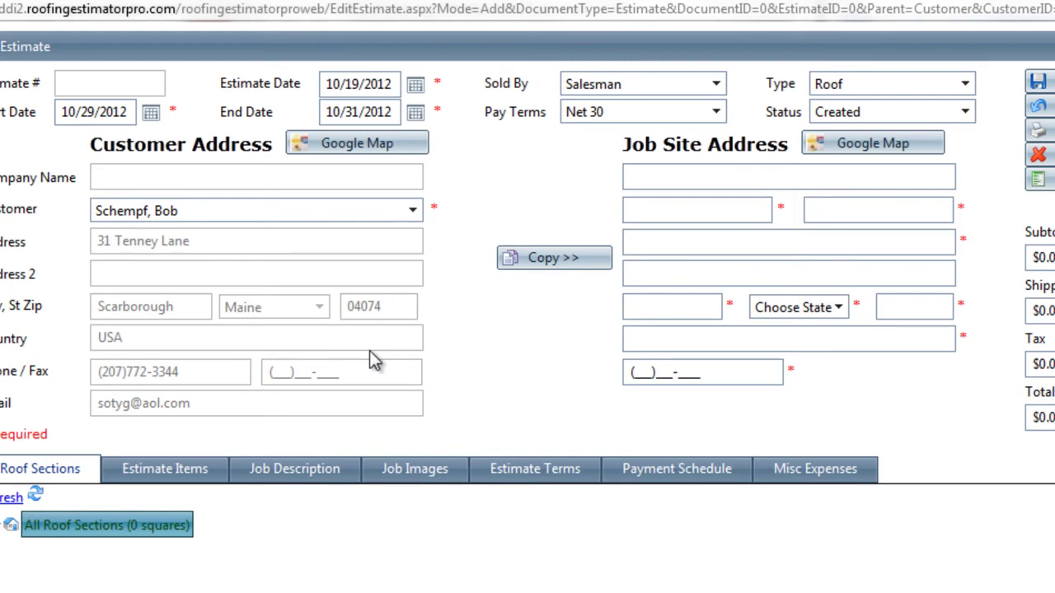
Copy the customer's address into the job site address.
click(542, 264)
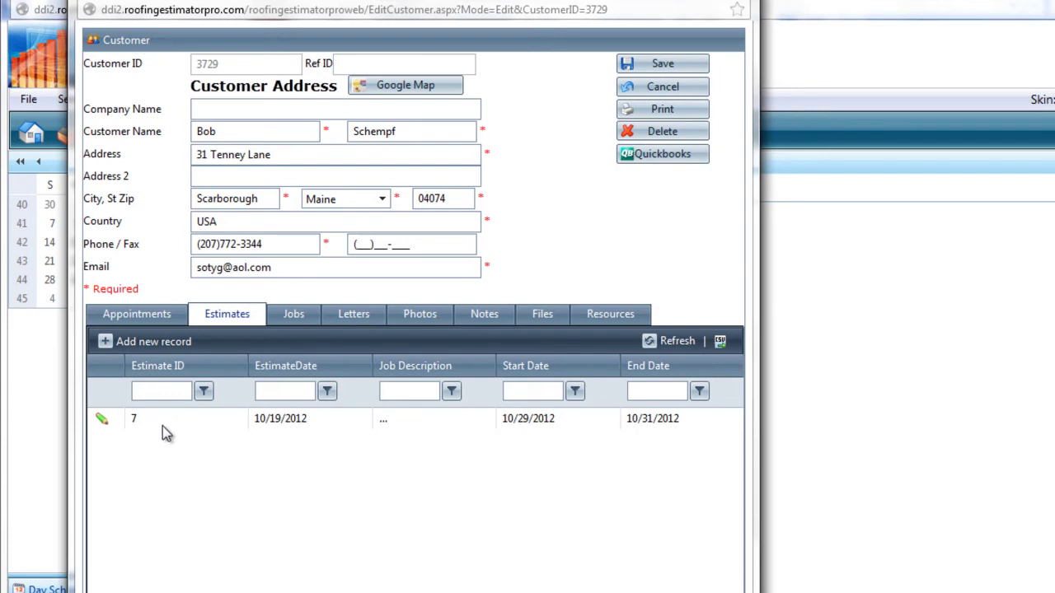
Open estimate 7 in the Edit Estimate window.
drag(168, 432, 106, 427)
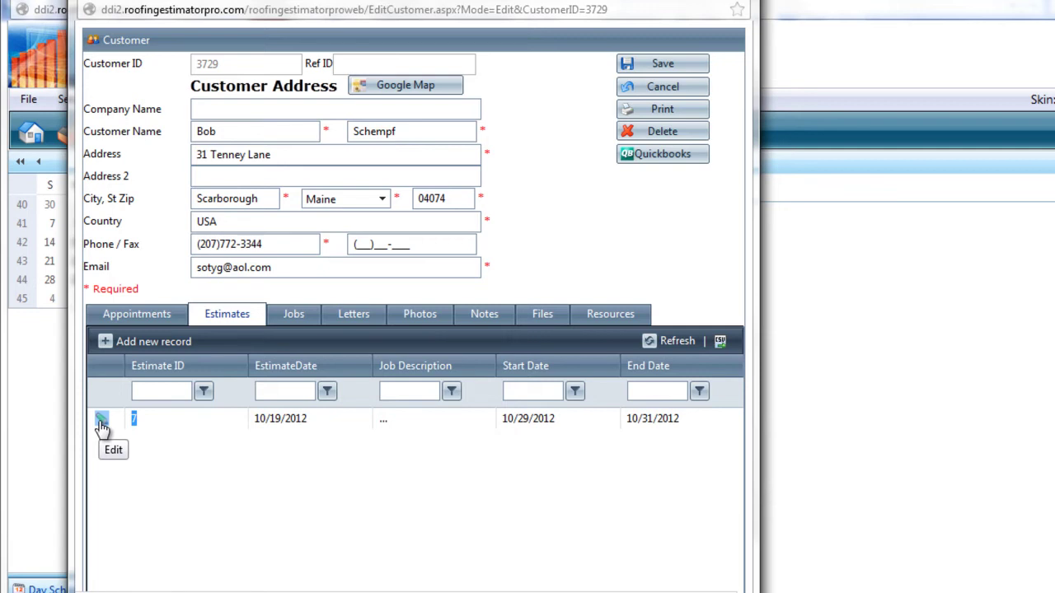
click(102, 422)
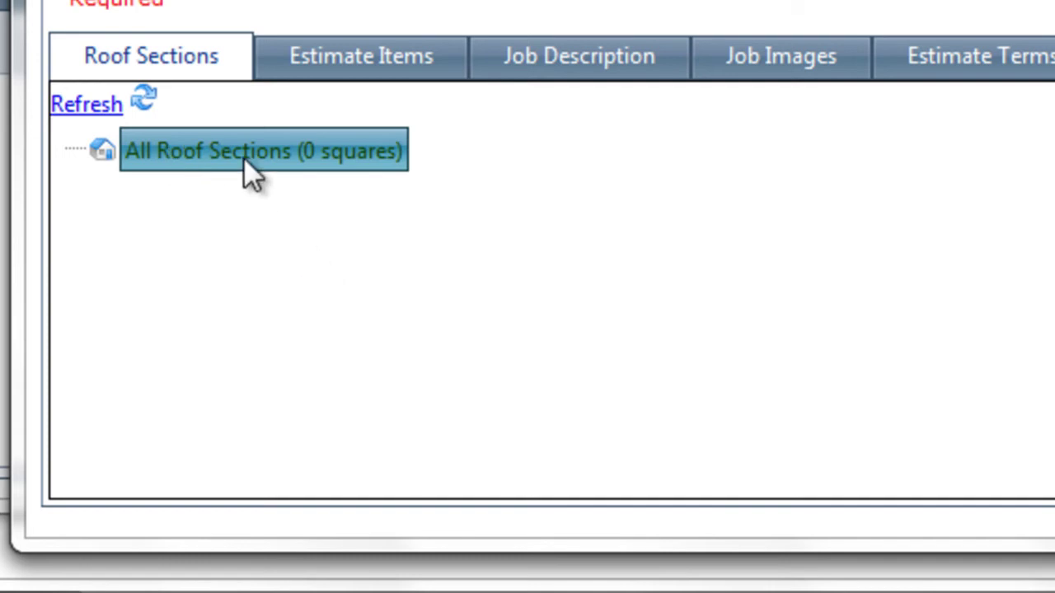
Add a rectangle roof section named and described 'Main Roof of the Home'.
right_click(145, 151)
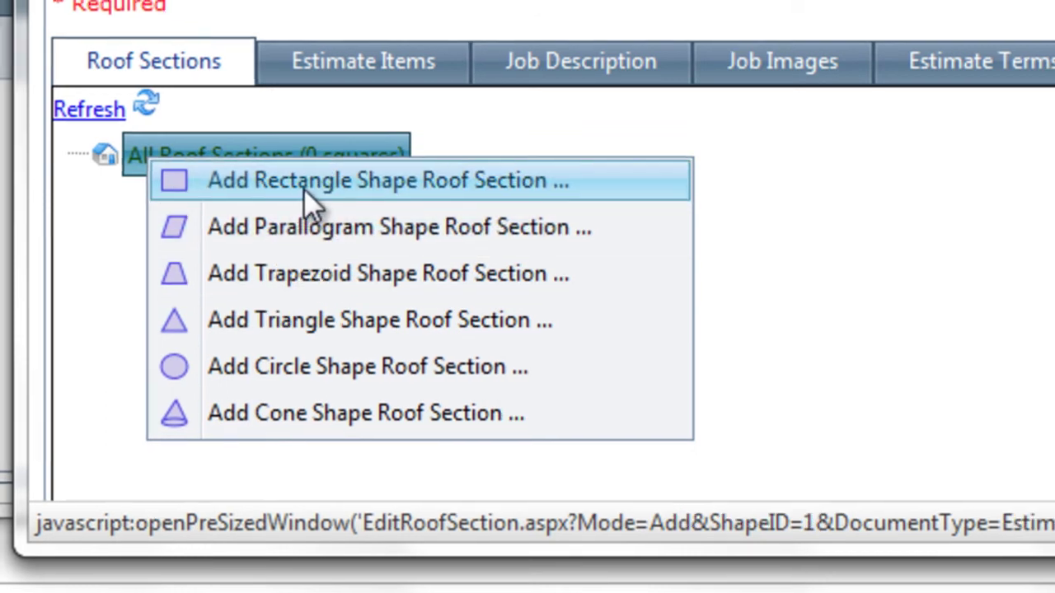
click(301, 188)
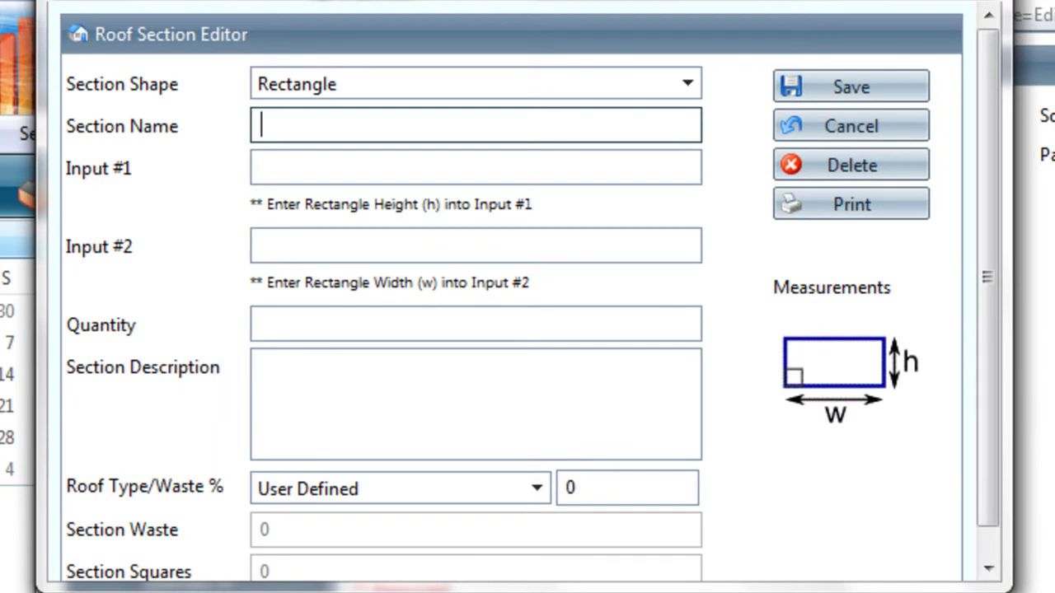
text(Main Roof of the Home)
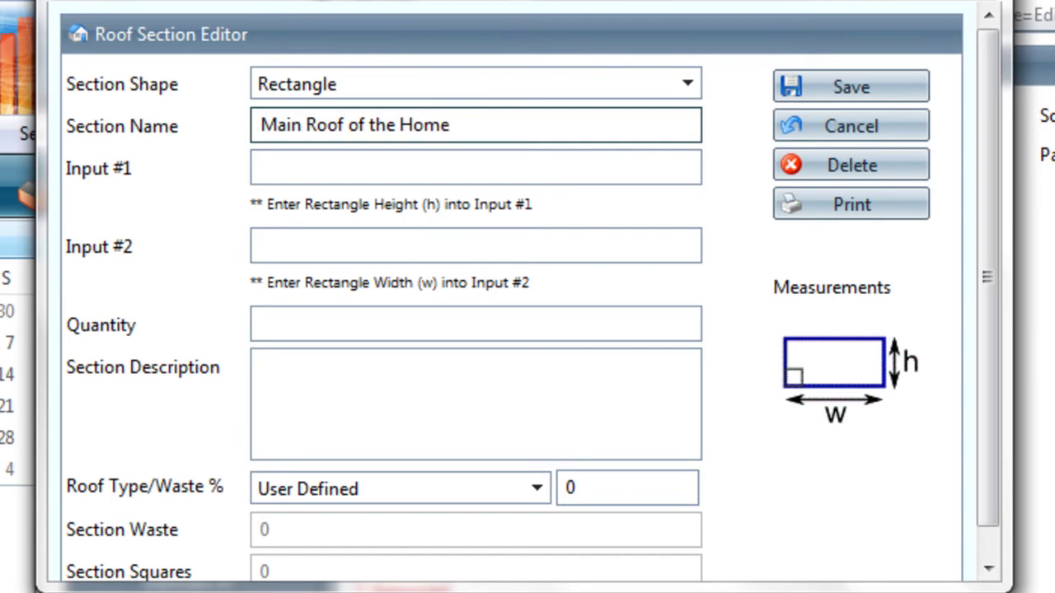
drag(464, 130, 210, 125)
key(ctrl+c)
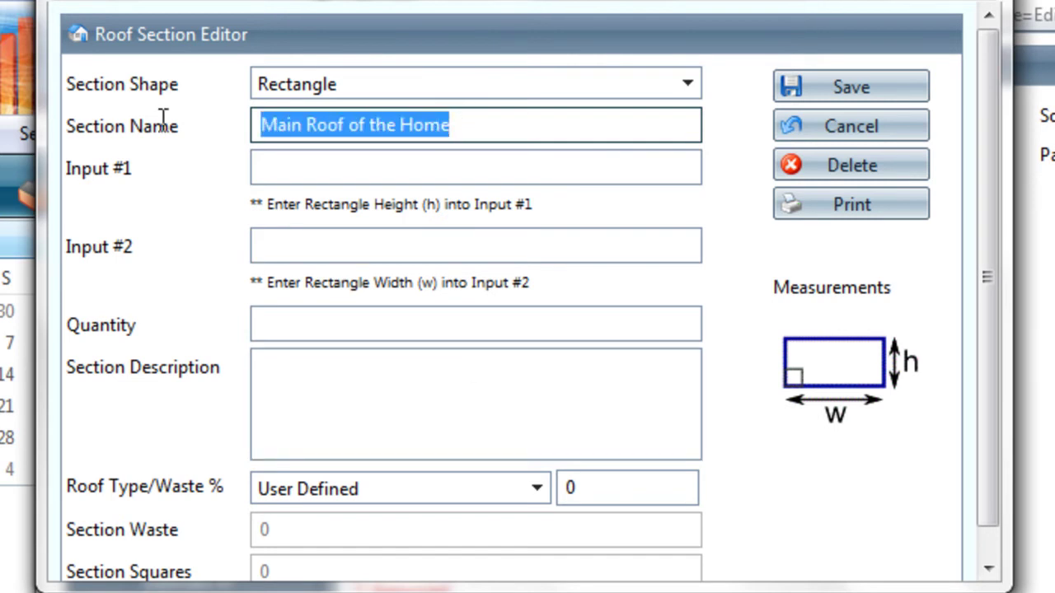
click(292, 398)
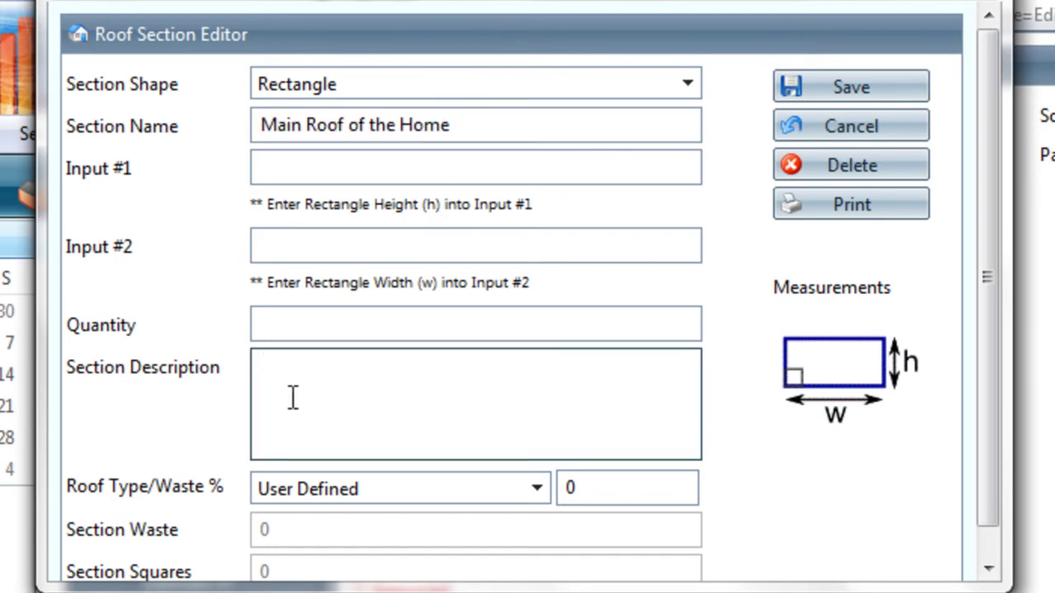
key(ctrl+v)
Size it 16 by 32, quantity 2, with Plain Gable (10%) waste, and save.
click(331, 170)
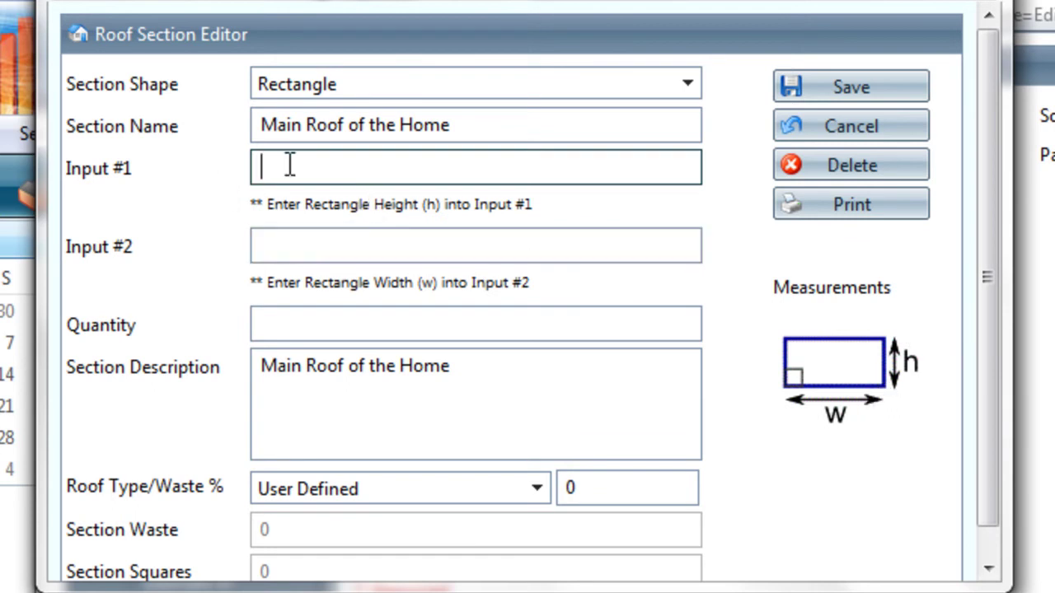
click(337, 168)
text(1)
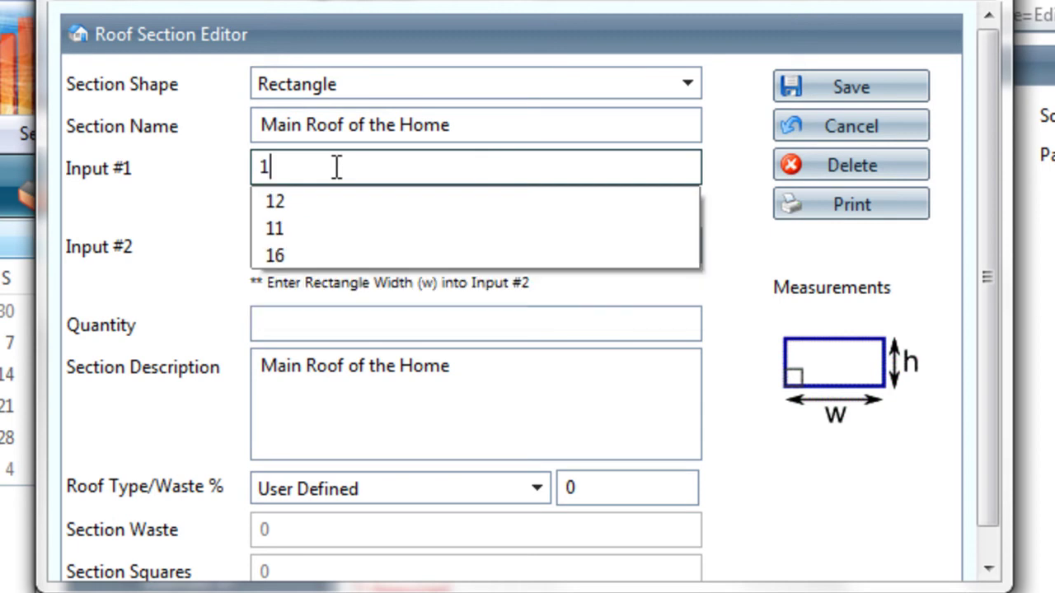
text(6)
click(301, 241)
text(32)
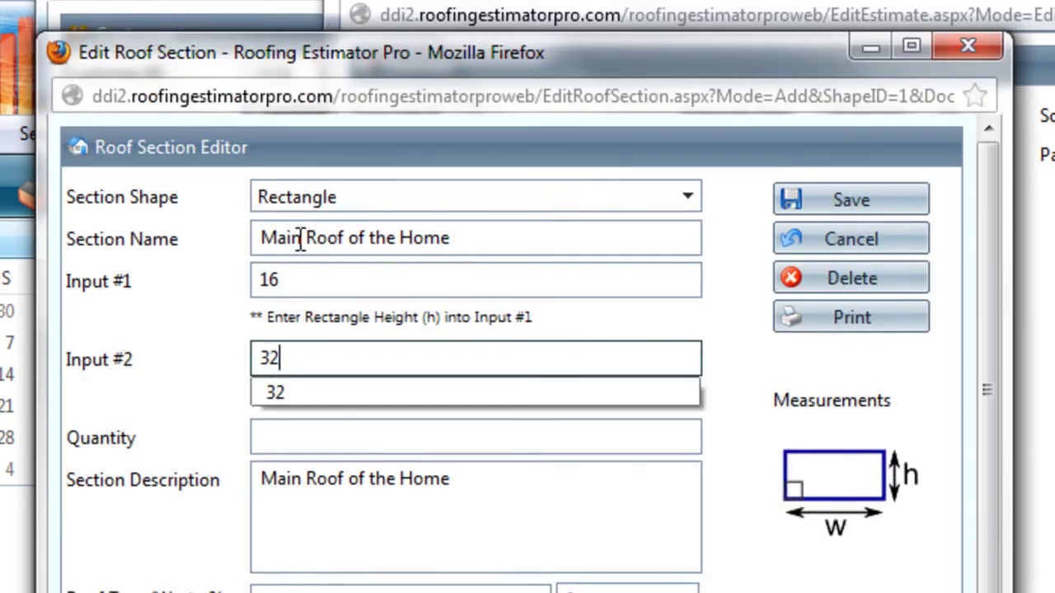
key(Tab)
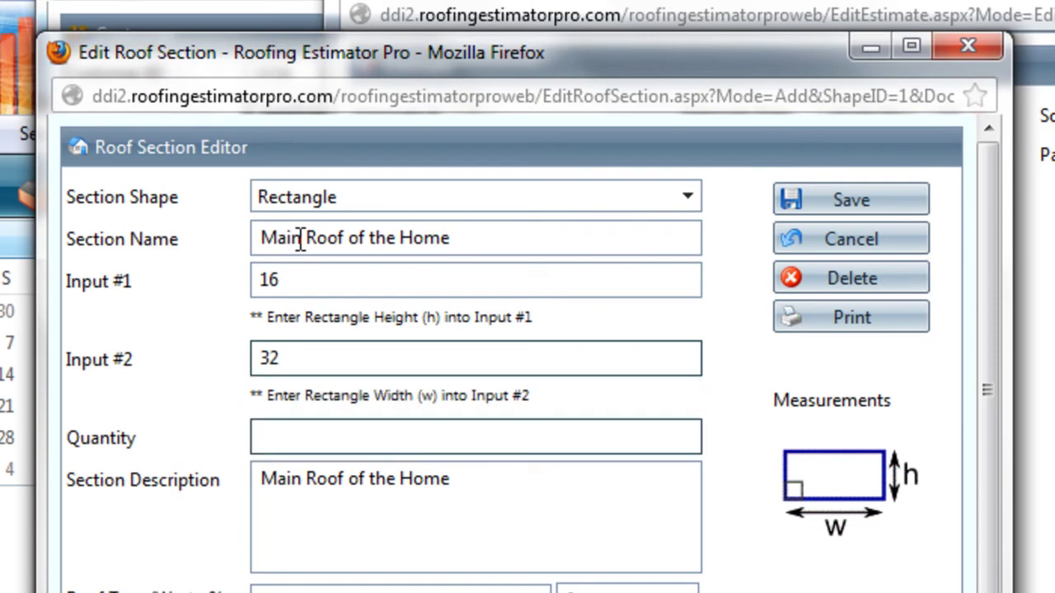
text(2)
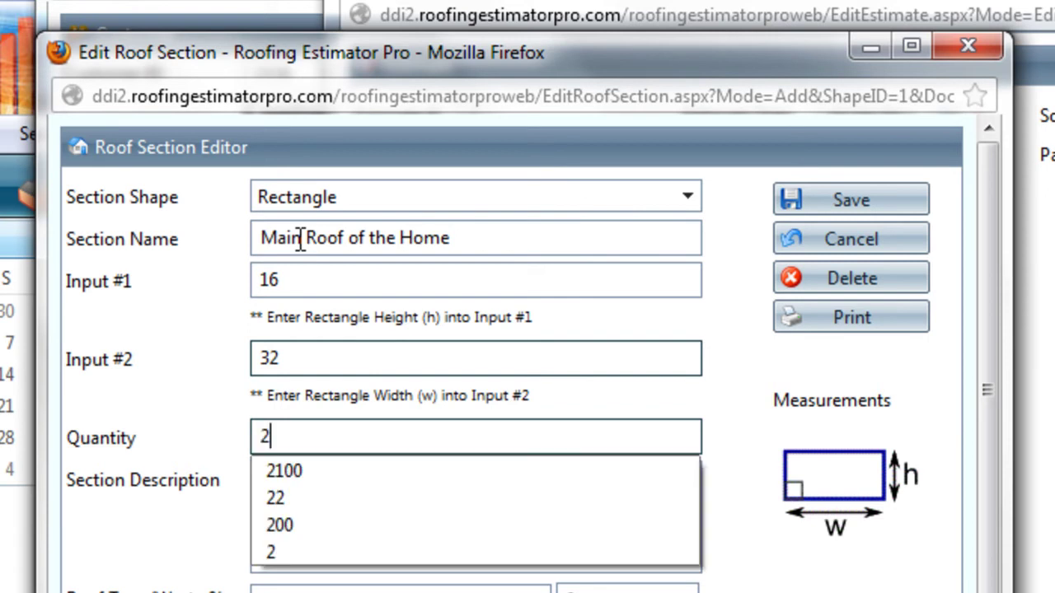
key(Tab)
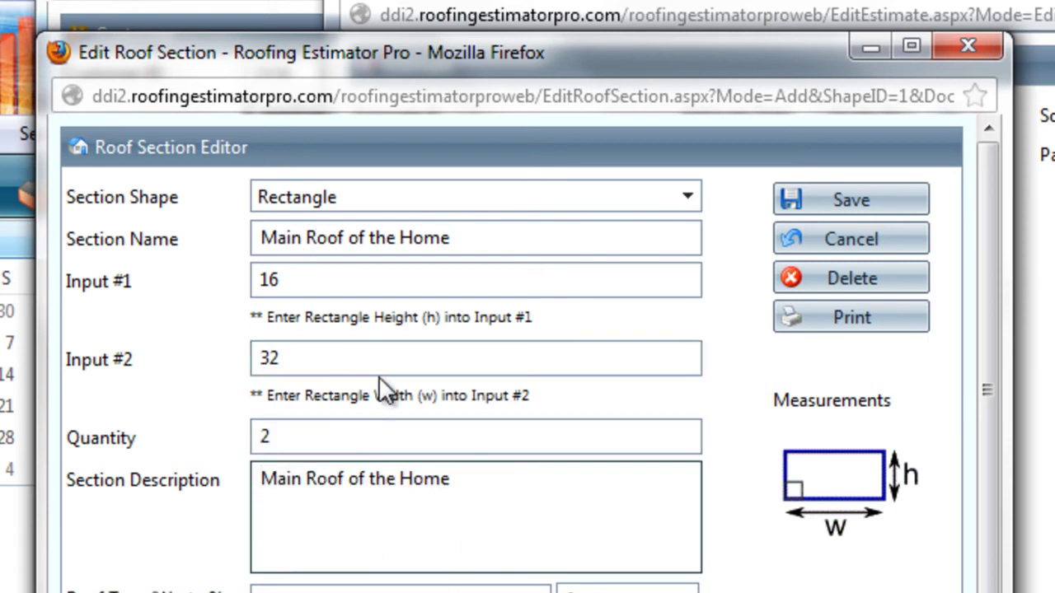
click(541, 586)
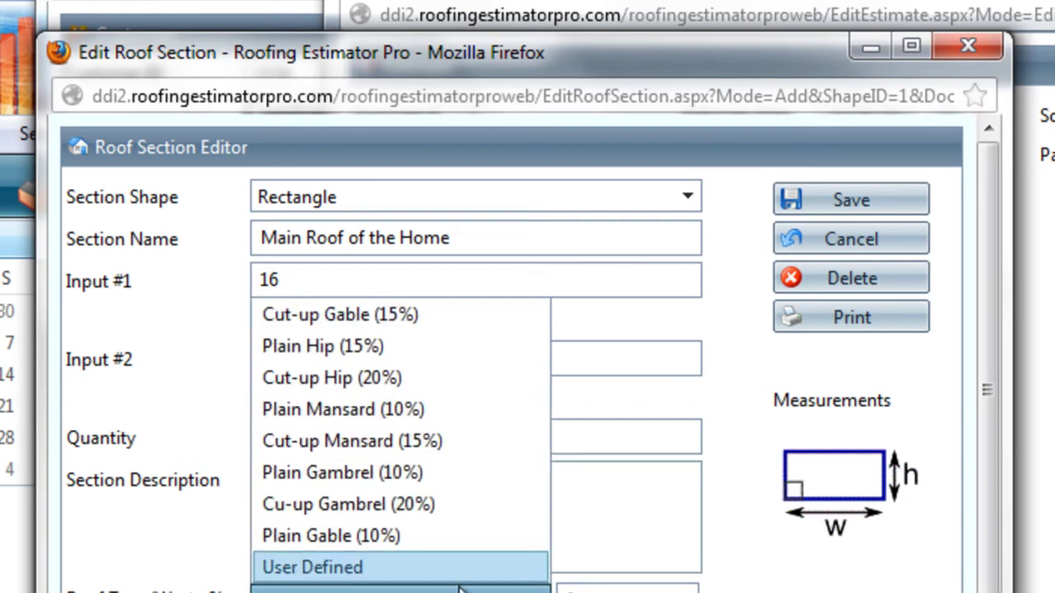
click(334, 539)
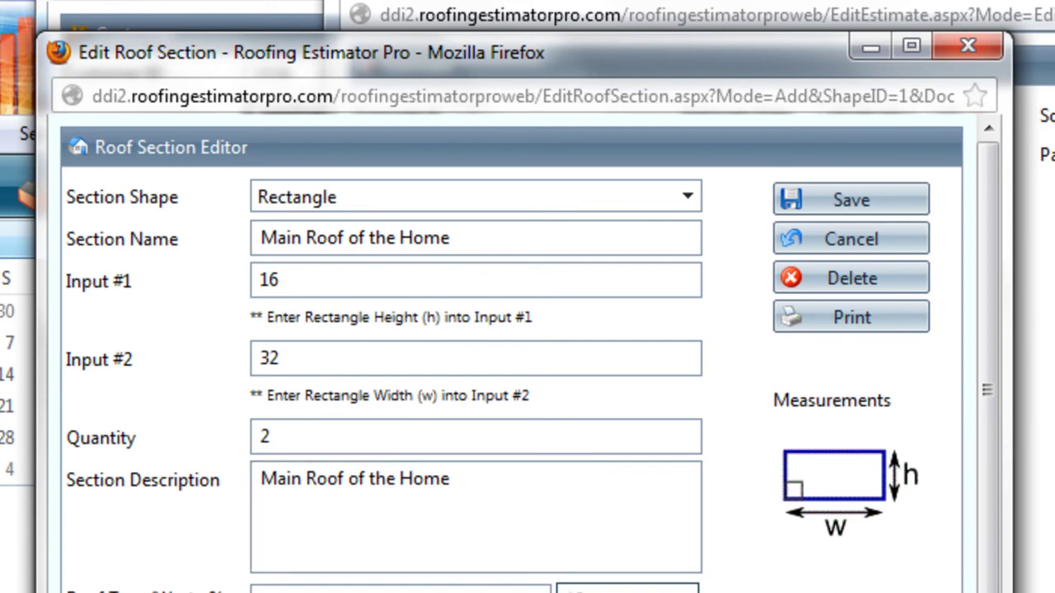
click(577, 590)
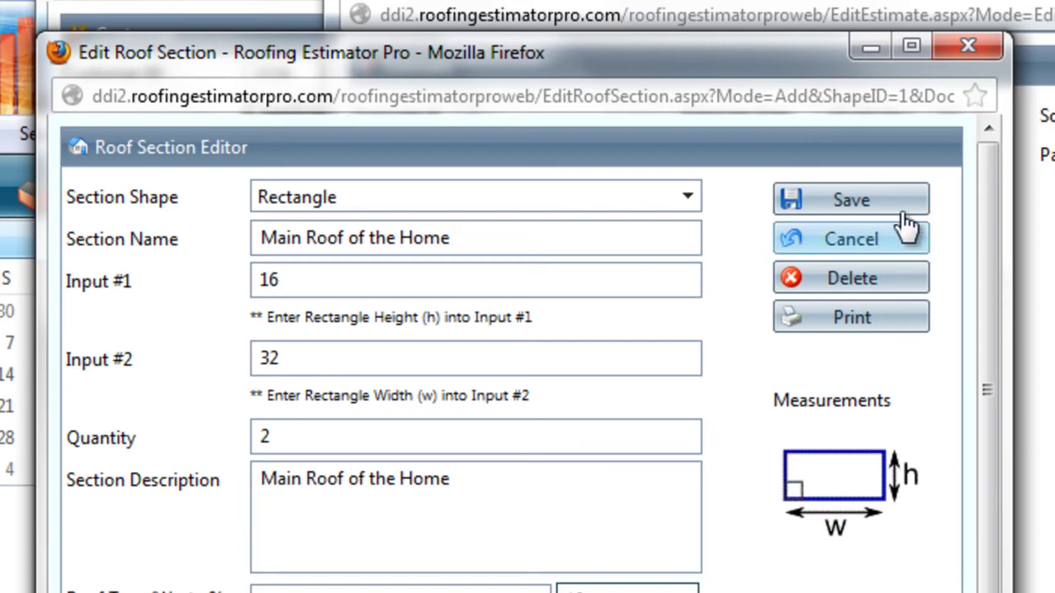
click(870, 206)
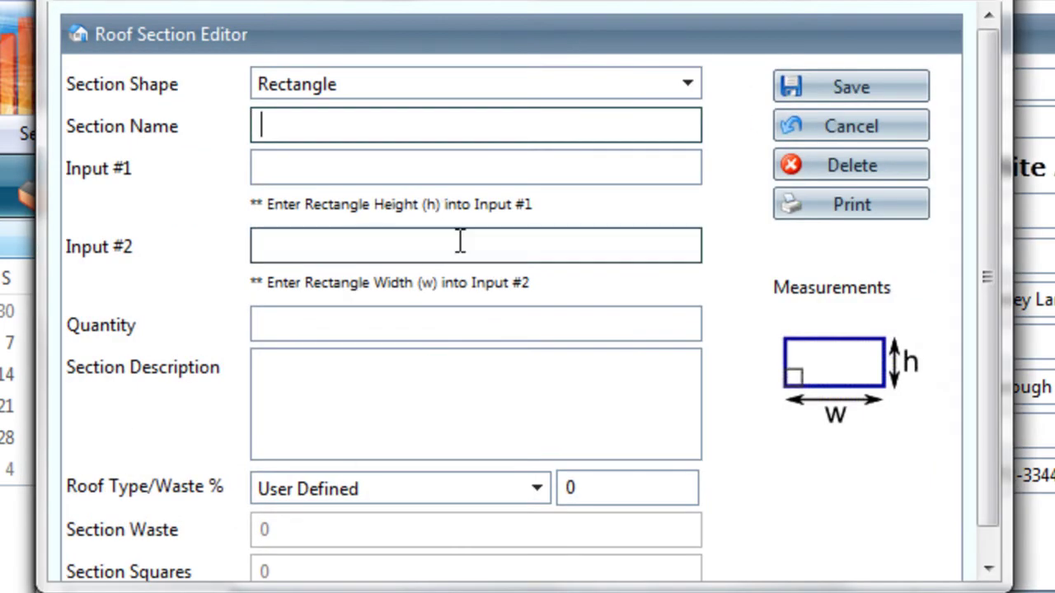
Name the new section 'Garage' and use Garage as its description.
text(Garage)
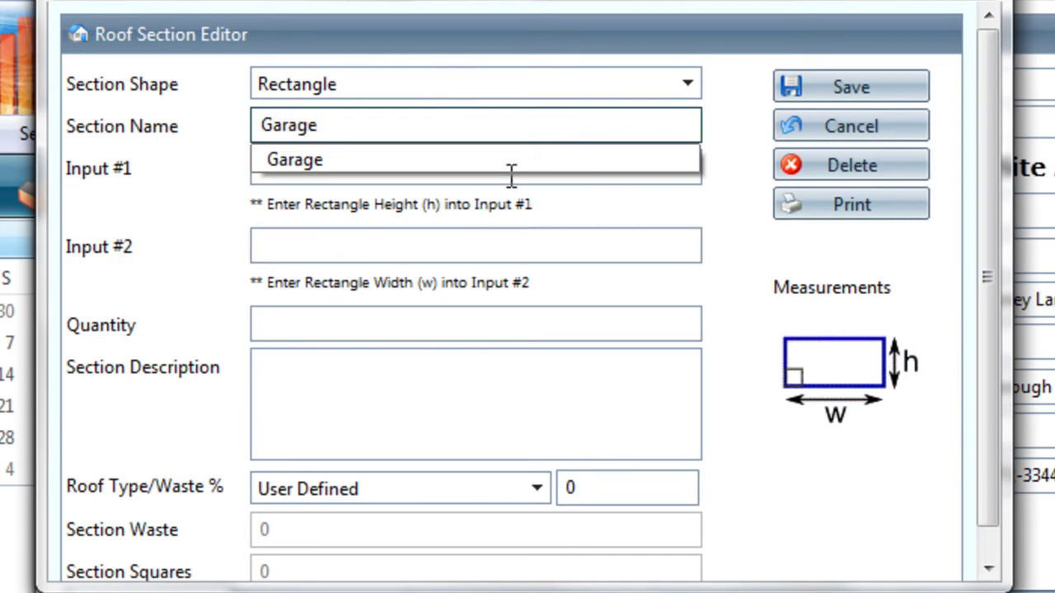
double_click(483, 137)
key(ctrl+c)
click(330, 410)
key(ctrl+v)
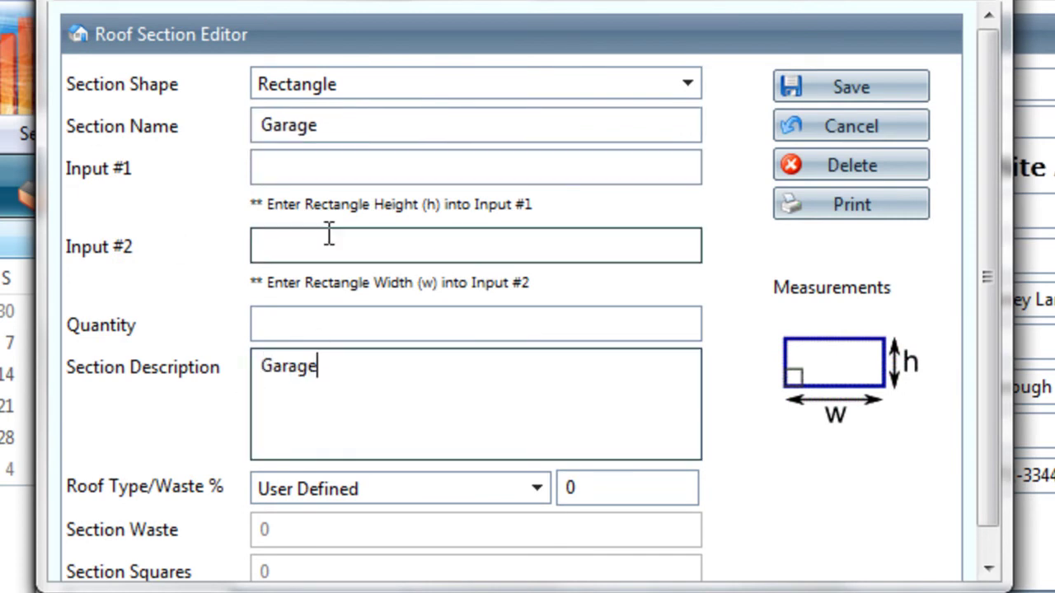
Enter 12 by 24, quantity 2, Plain Gable (10%) waste, and save the Garage section.
click(351, 178)
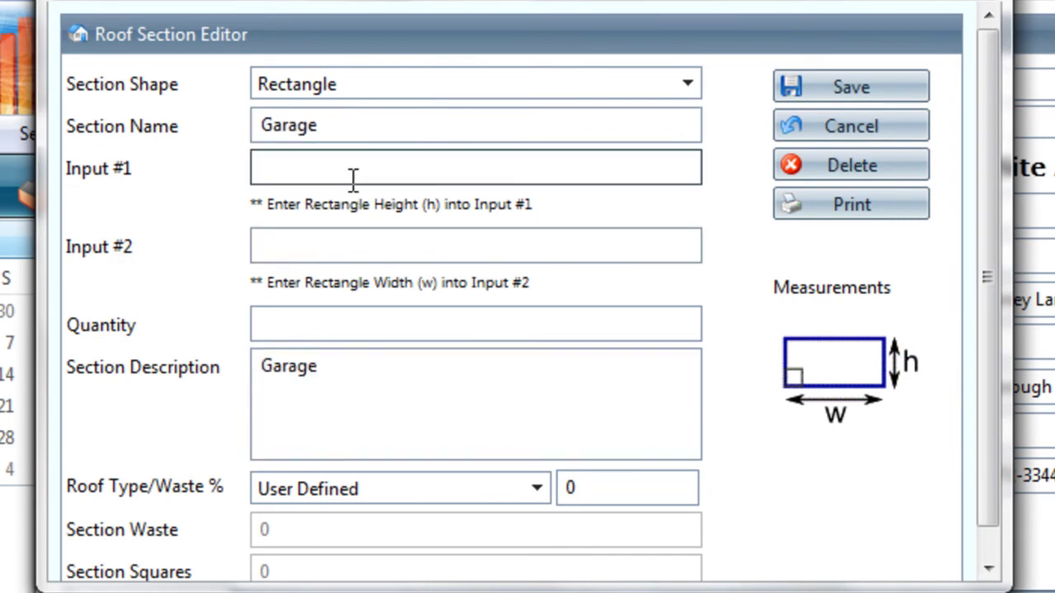
text(12)
key(Tab)
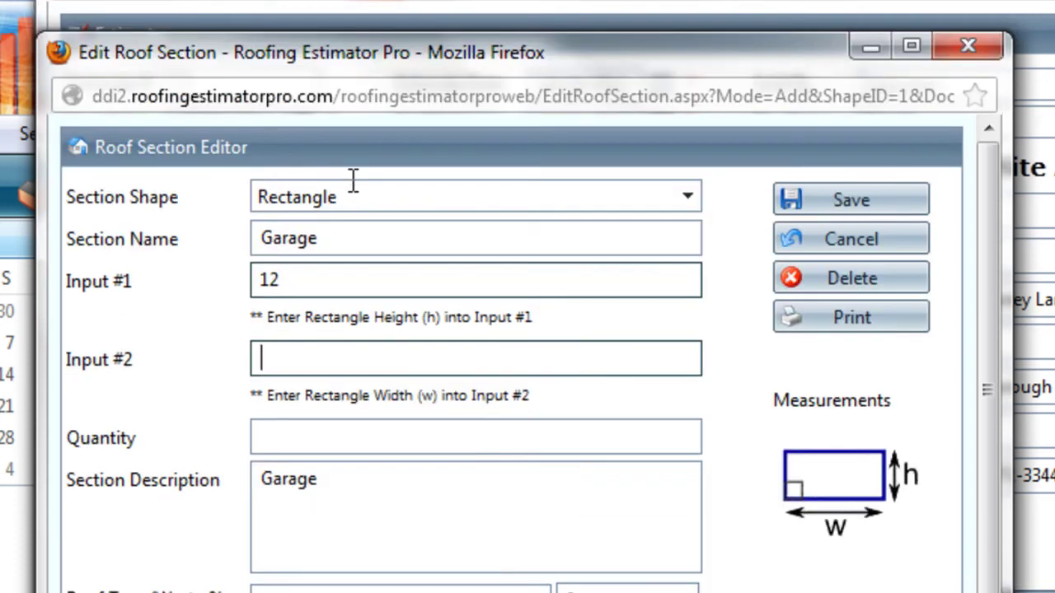
text(24)
key(Tab)
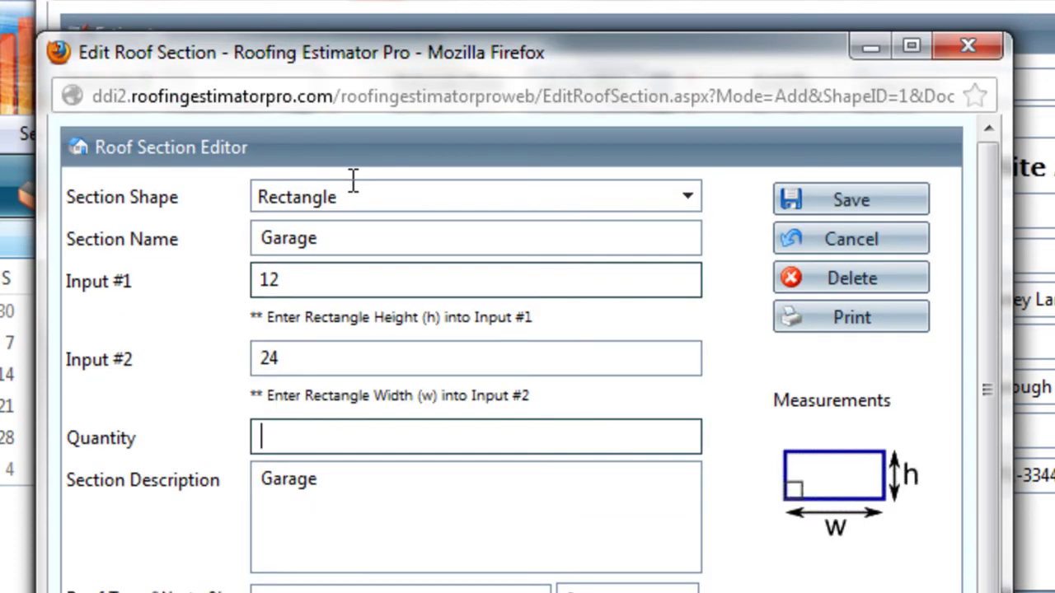
text(2)
key(Tab)
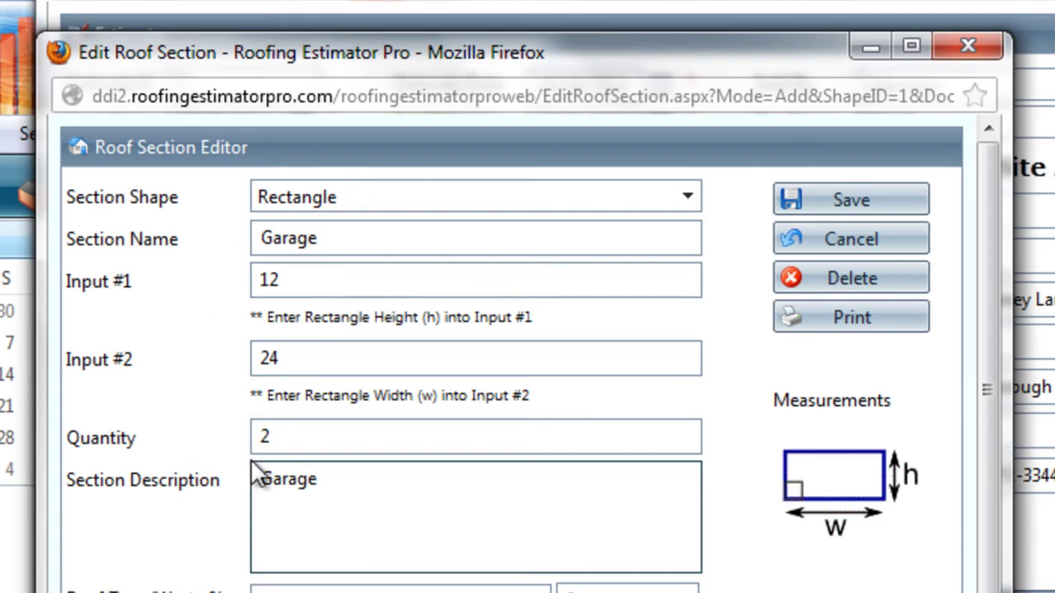
click(537, 588)
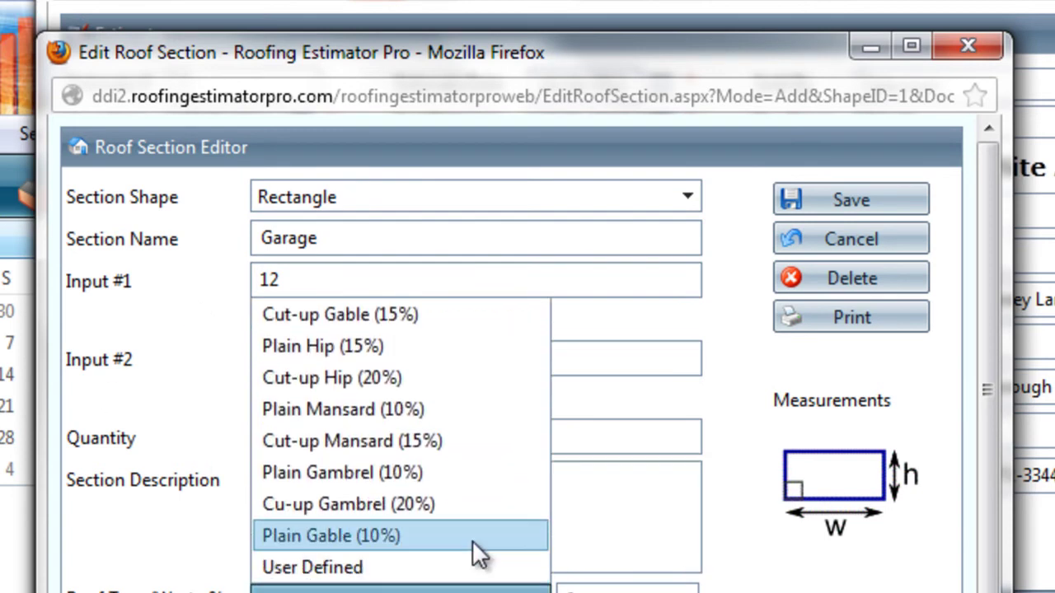
click(478, 544)
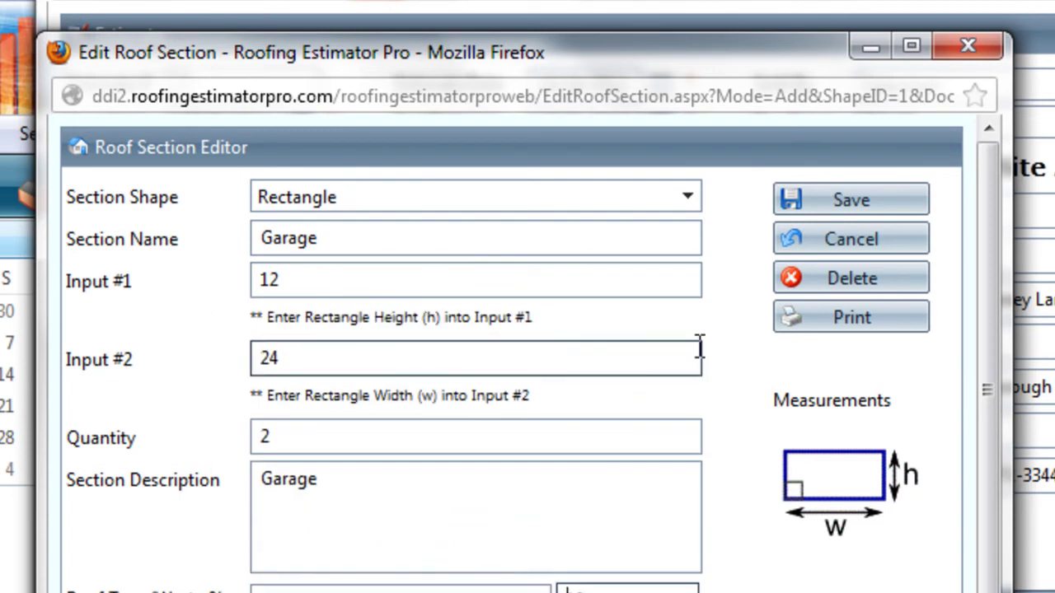
click(798, 200)
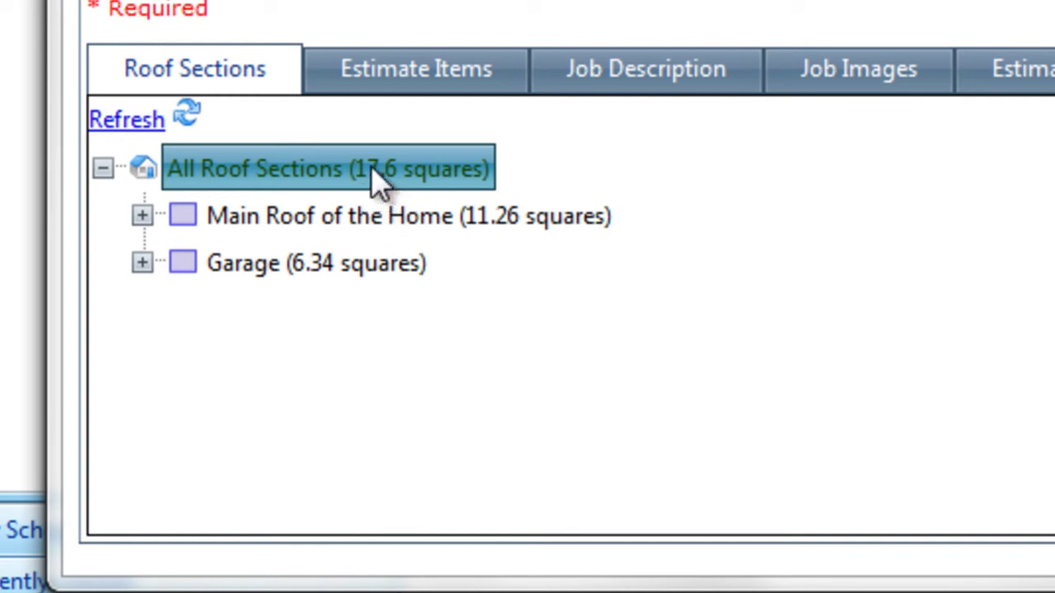
Add a rectangle roof section named and described 'Farmer's Porch'.
right_click(206, 177)
click(284, 191)
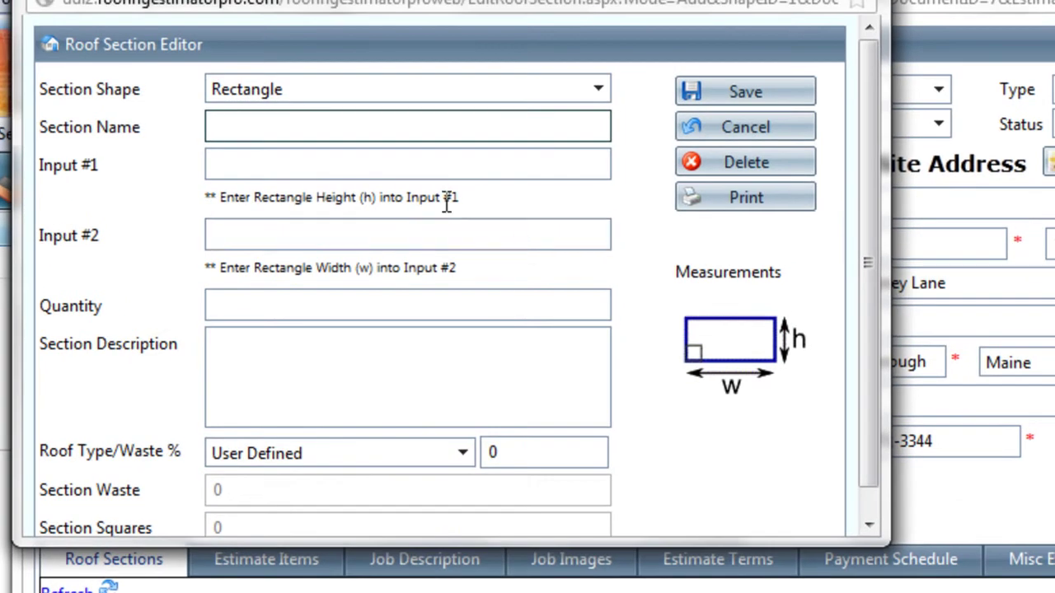
text(Farmer's Porch)
key(ctrl+a)
key(ctrl+c)
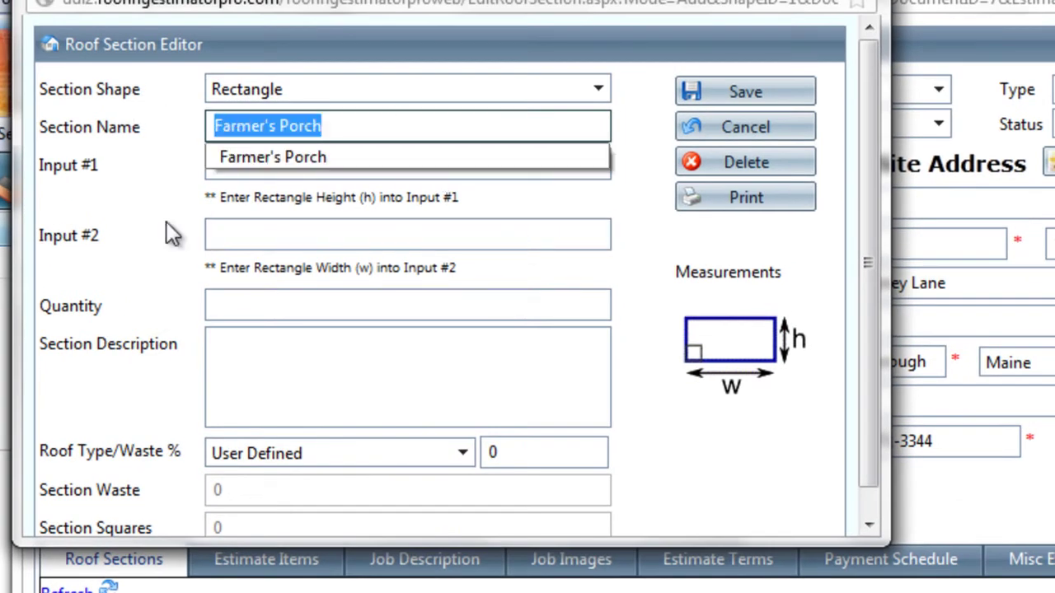
click(236, 348)
key(ctrl+v)
Enter 8 by 32, quantity 1, Plain Gable (10%) waste, and save the porch section.
click(267, 165)
text(8)
key(Tab)
text(32)
key(Tab)
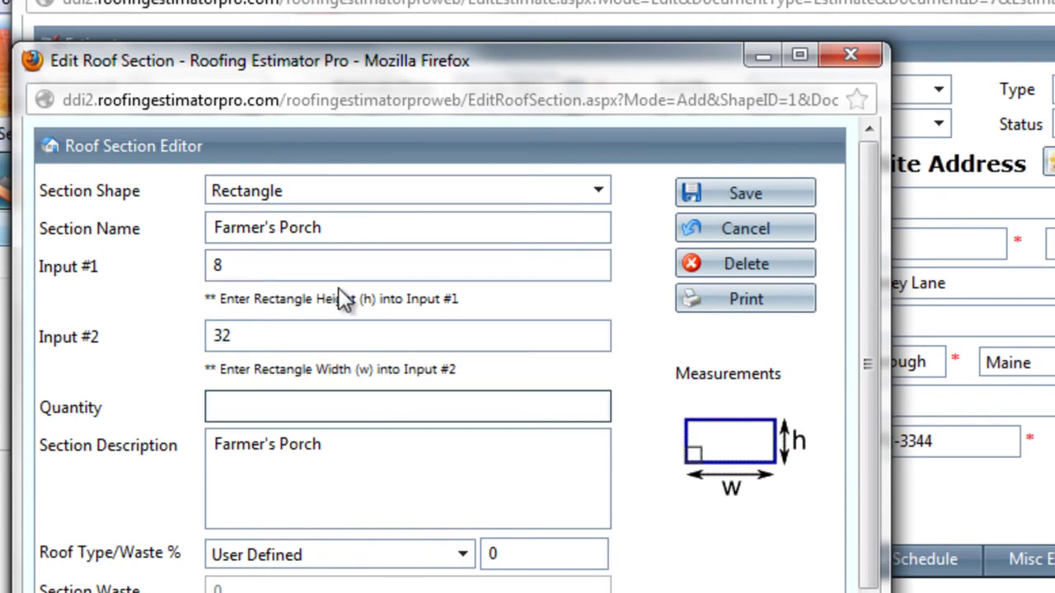
text(1)
key(Tab)
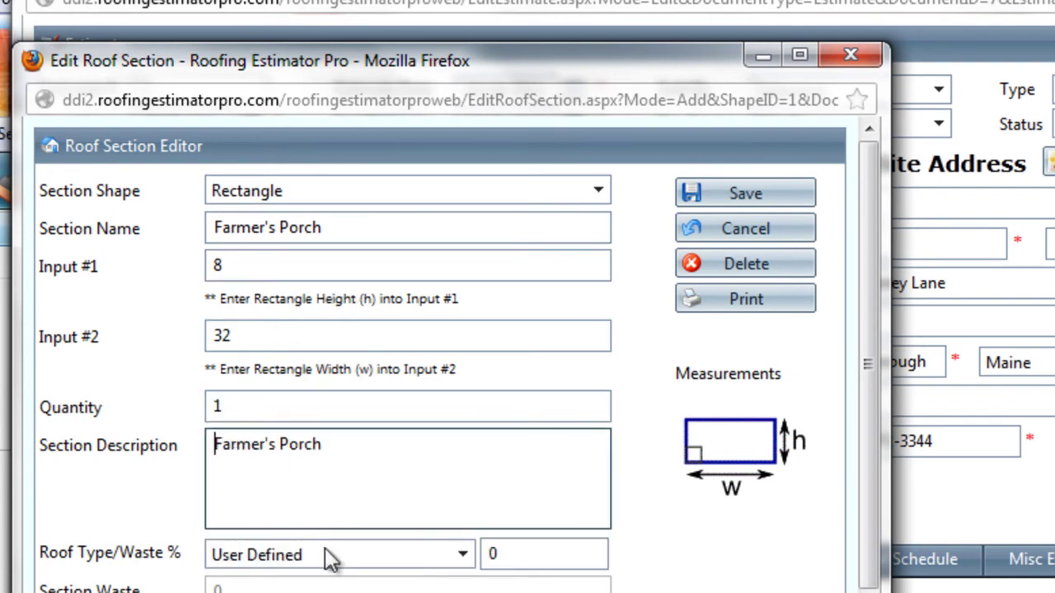
key(Tab)
click(333, 560)
key(Up)
key(Return)
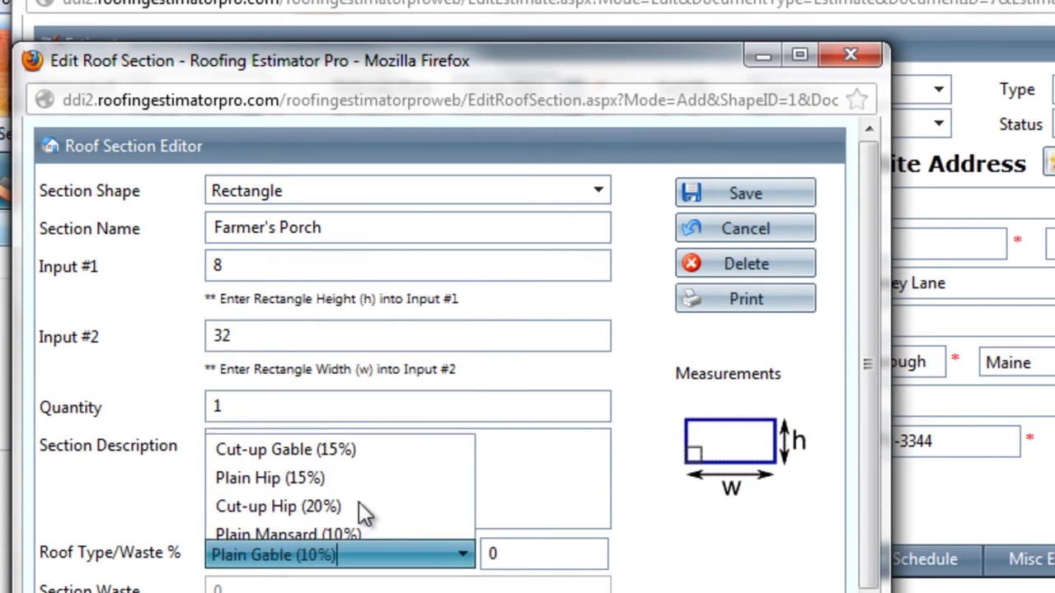
click(701, 196)
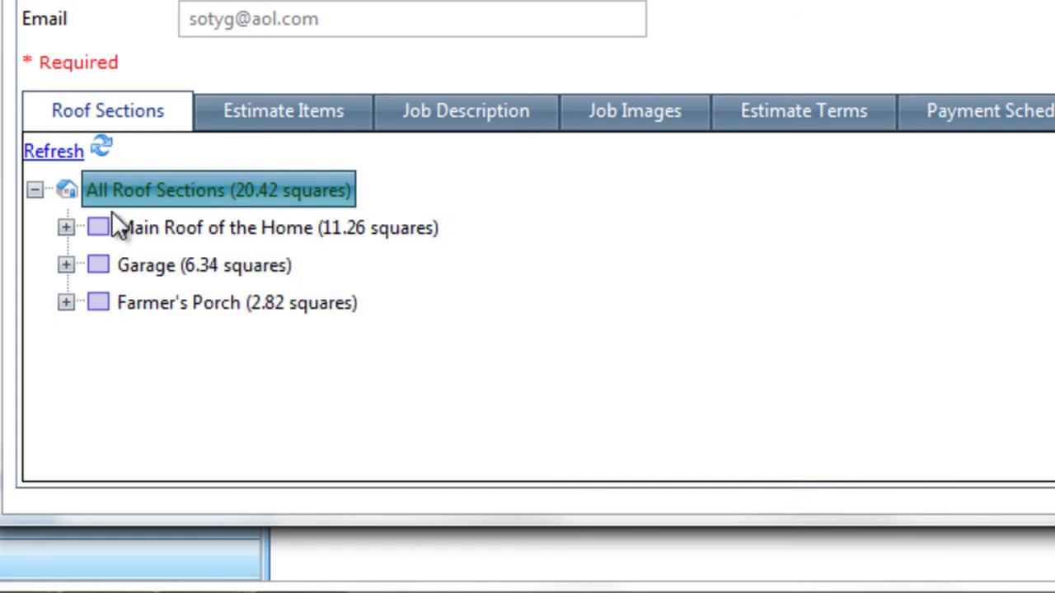
click(66, 229)
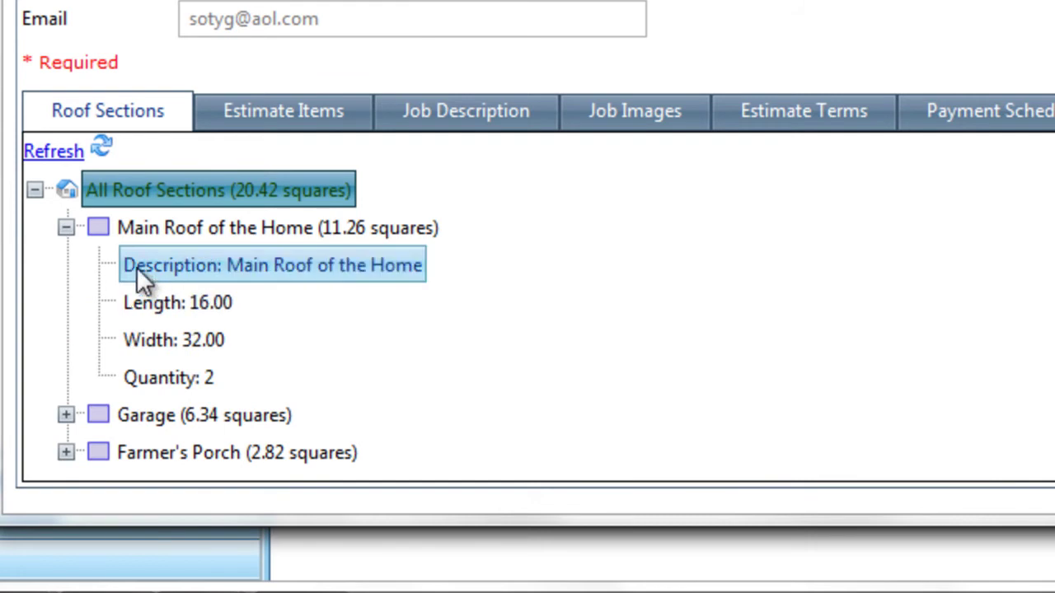
click(66, 228)
click(66, 265)
click(66, 266)
click(66, 302)
click(66, 302)
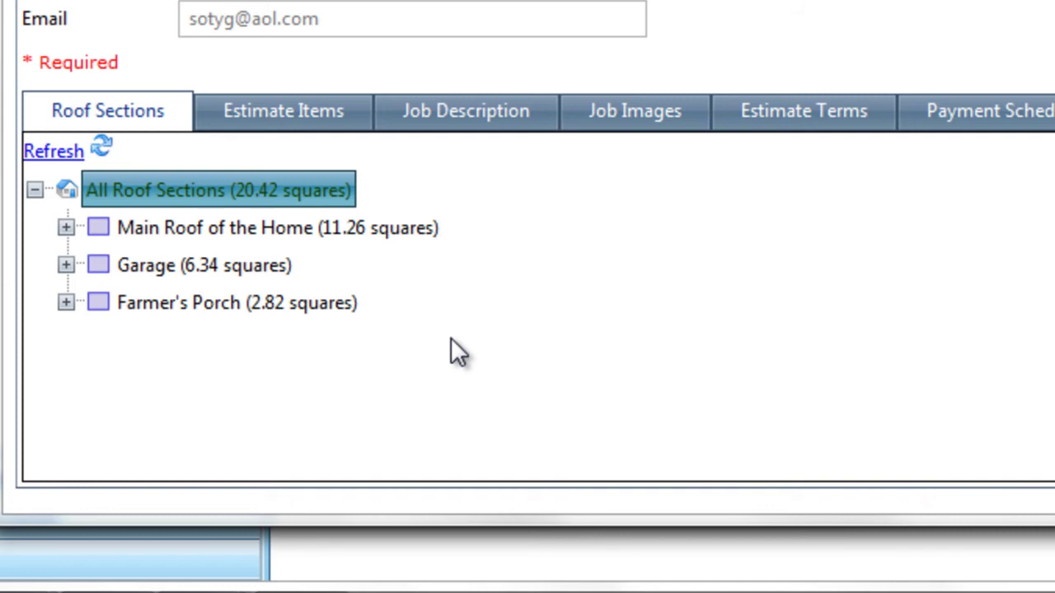
Add an estimate item using 30 Year Arch. shingles from ABC Shingle Supply's Shingles category.
click(311, 122)
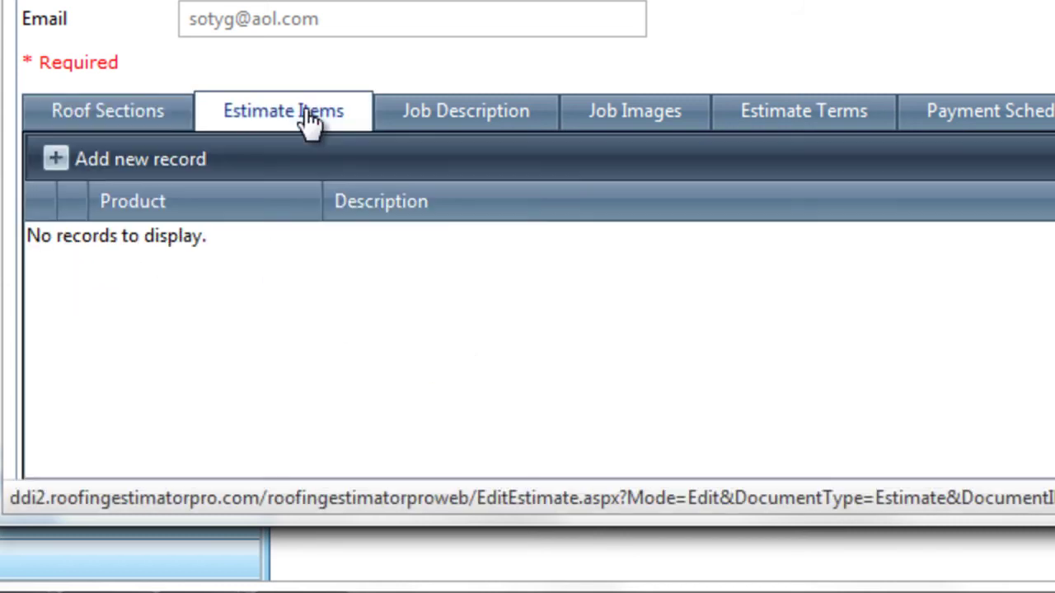
click(148, 161)
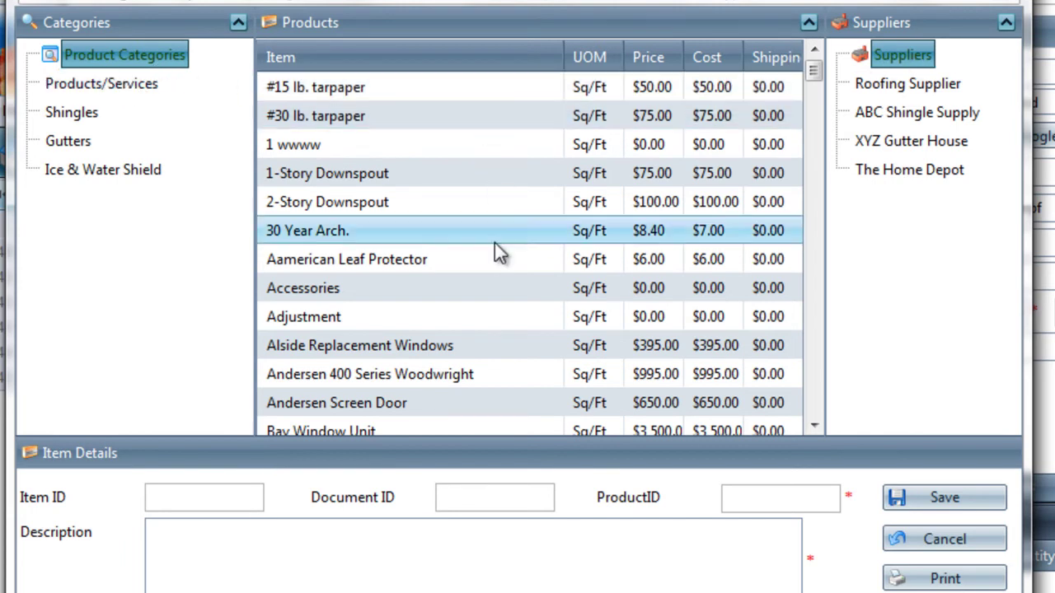
drag(813, 73, 787, 40)
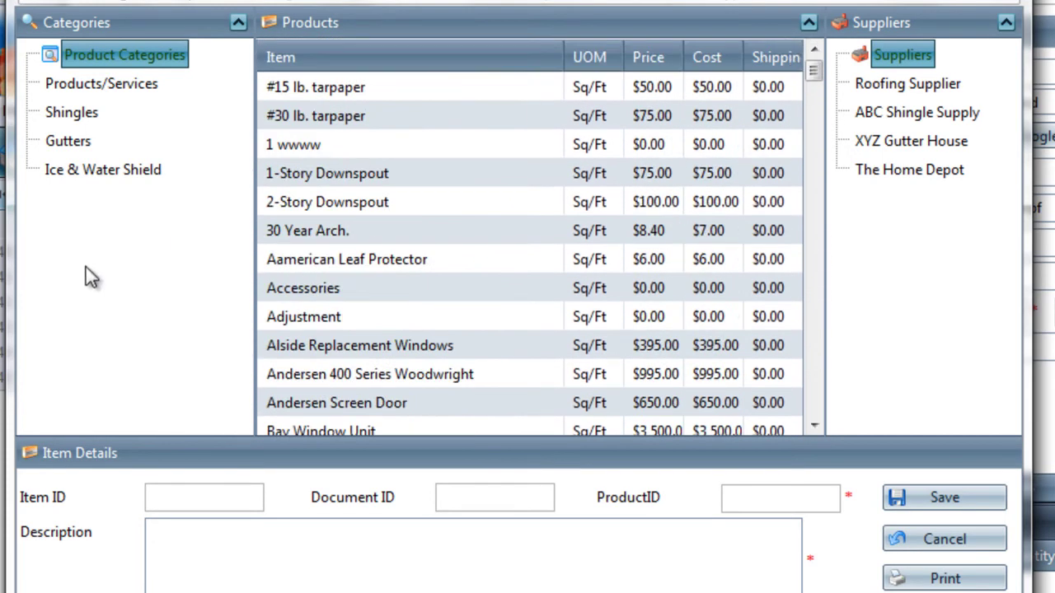
click(71, 112)
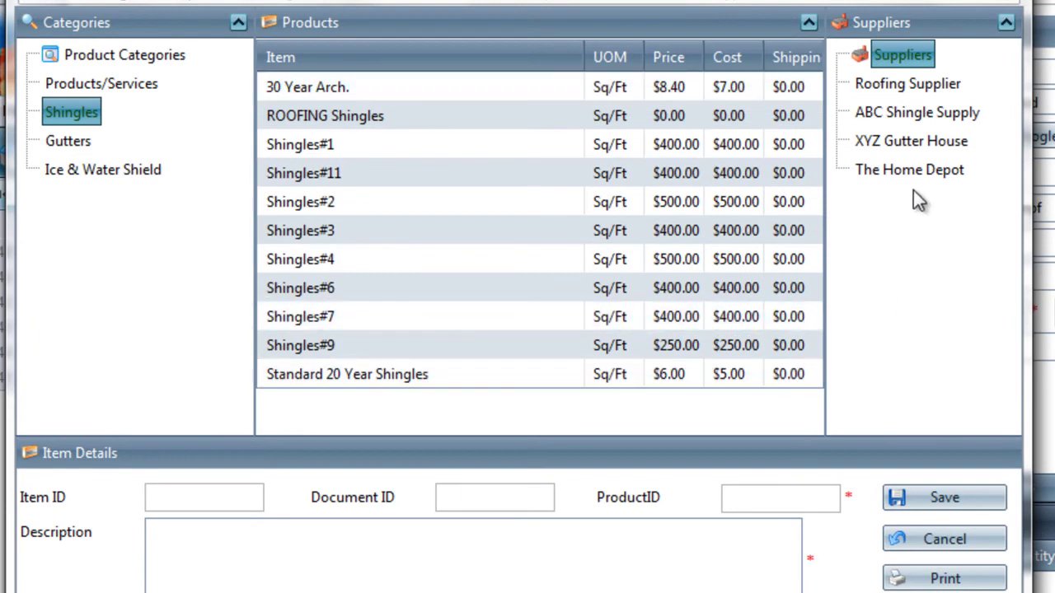
click(900, 117)
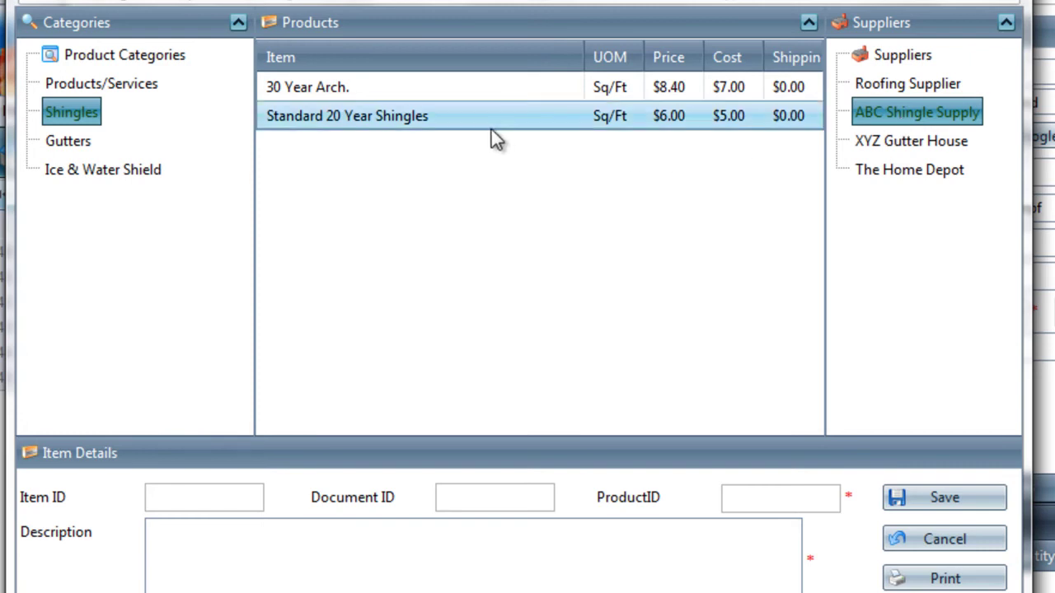
click(325, 87)
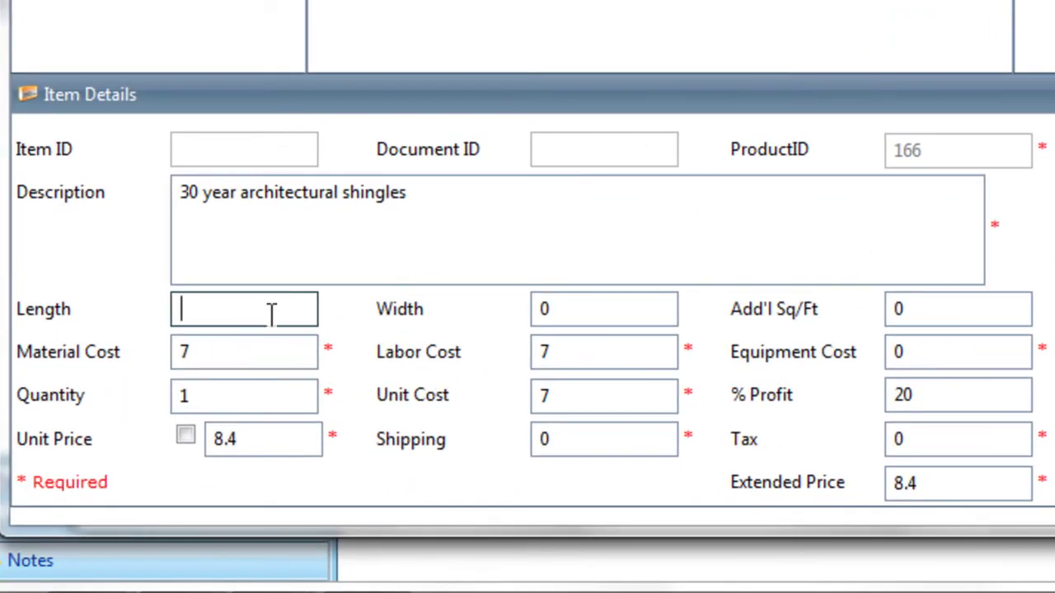
Set the shingle item's material cost to 5 and labor cost to 2.
drag(255, 349, 104, 352)
text(5)
key(Tab)
text(2)
key(Tab)
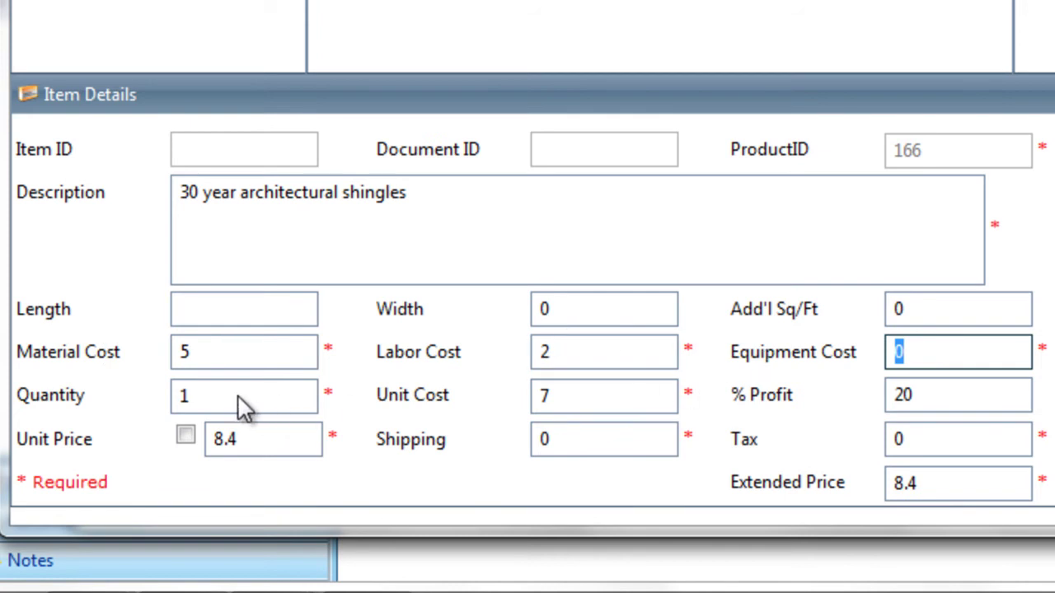
click(559, 396)
drag(559, 396, 518, 400)
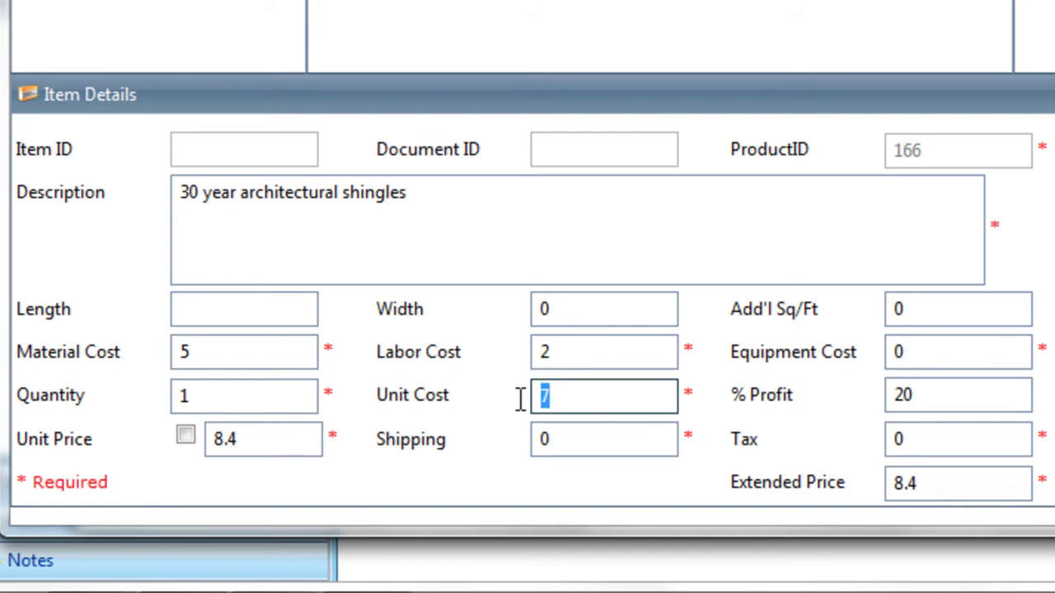
click(934, 387)
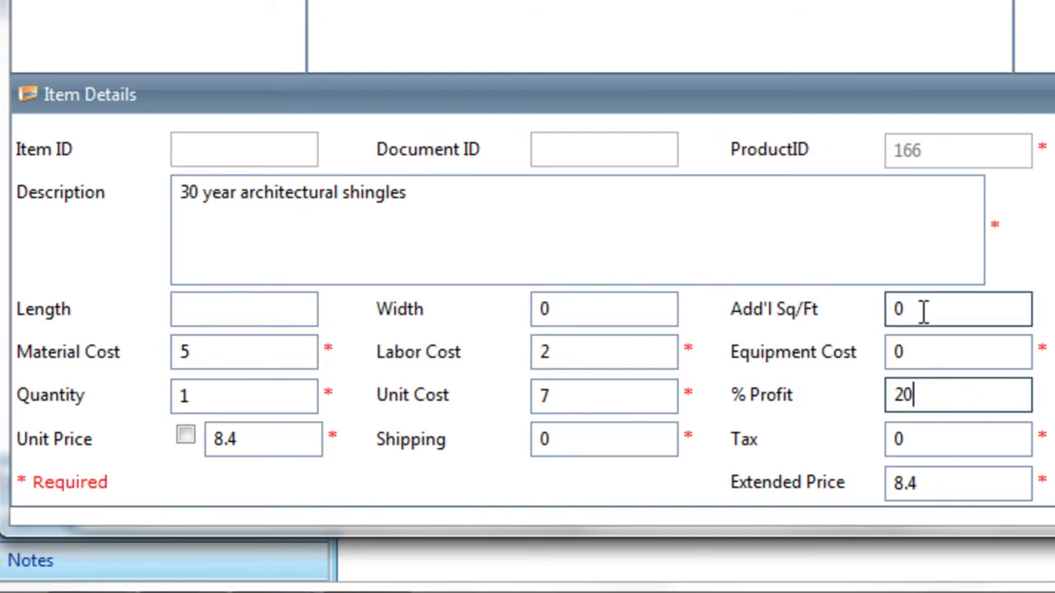
Enter length 0, width 0 and 2100 additional sq ft, then save the item.
click(252, 306)
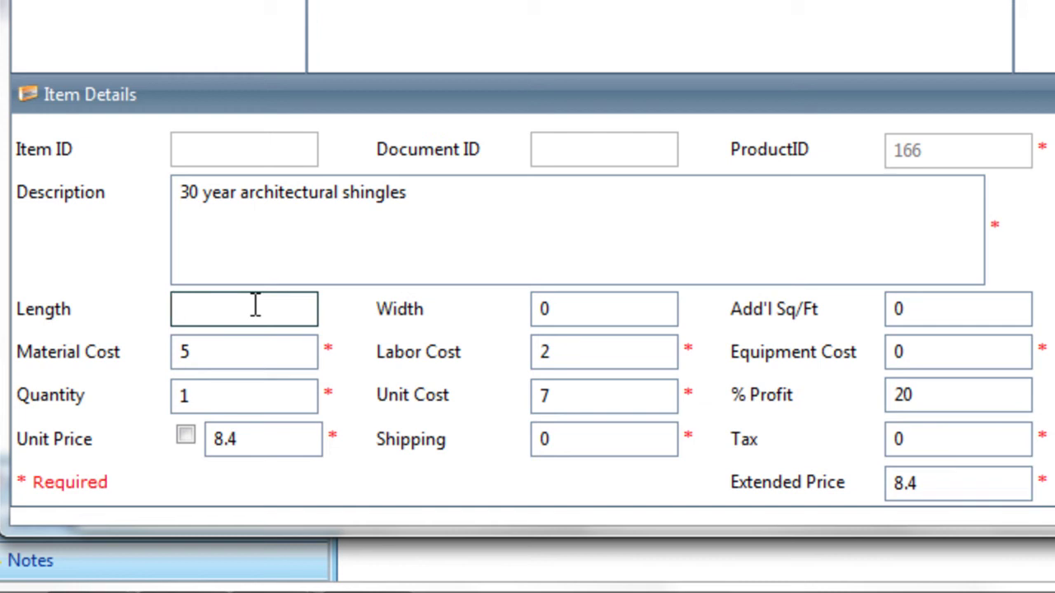
text(0)
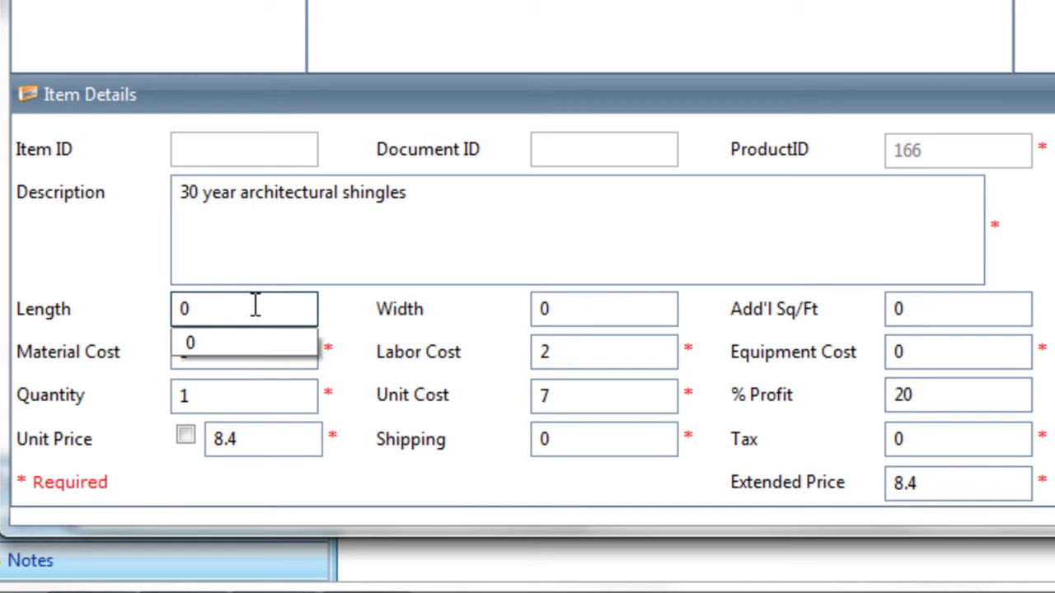
key(Tab)
text(0)
key(Tab)
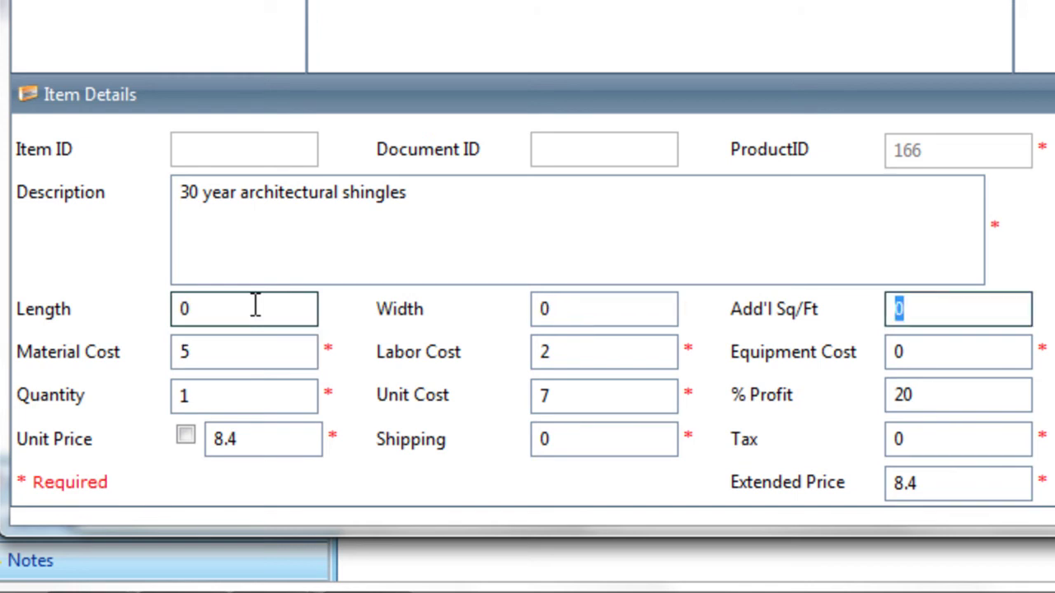
text(2100)
key(Tab)
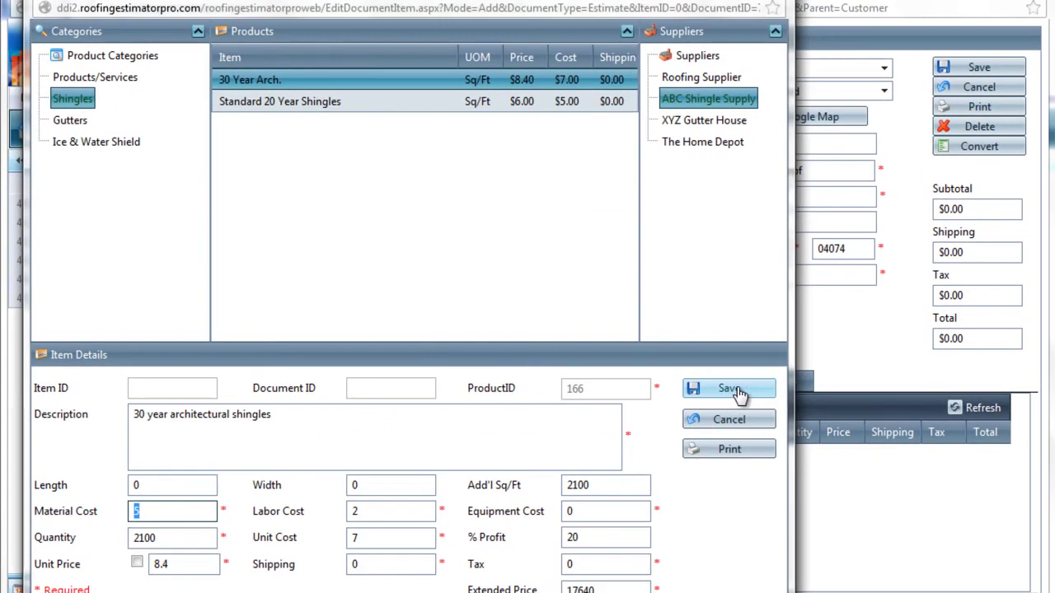
click(729, 389)
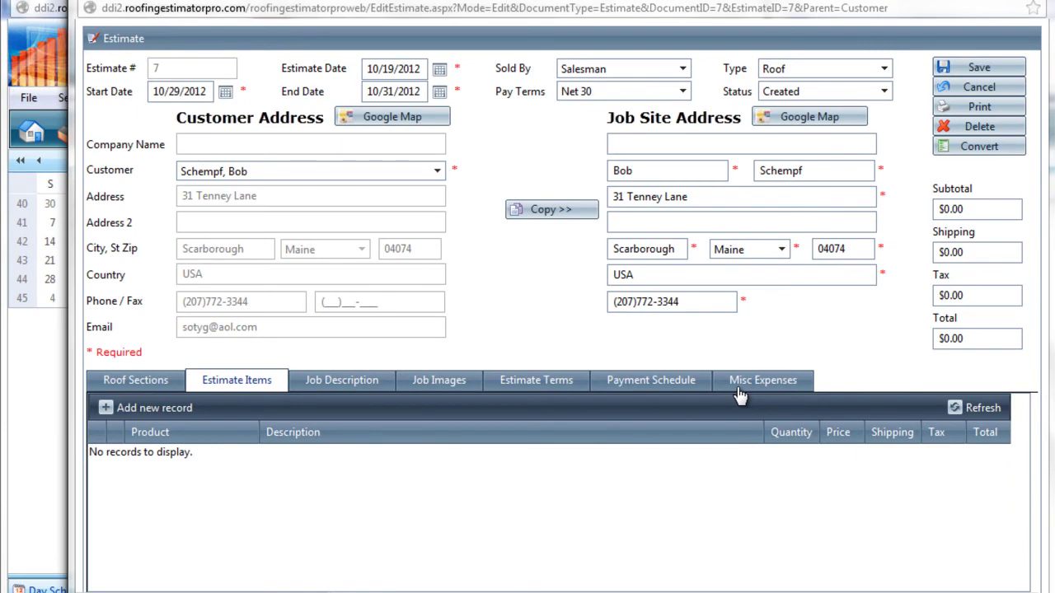
Add a new item with the Gutter product from XYZ Gutter House under Gutters.
click(145, 416)
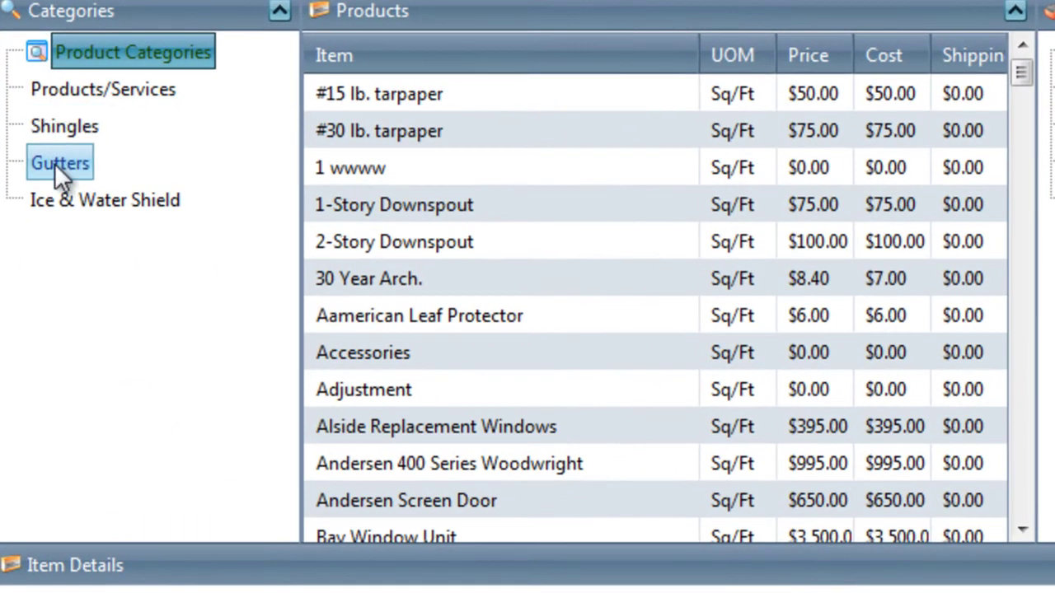
click(59, 162)
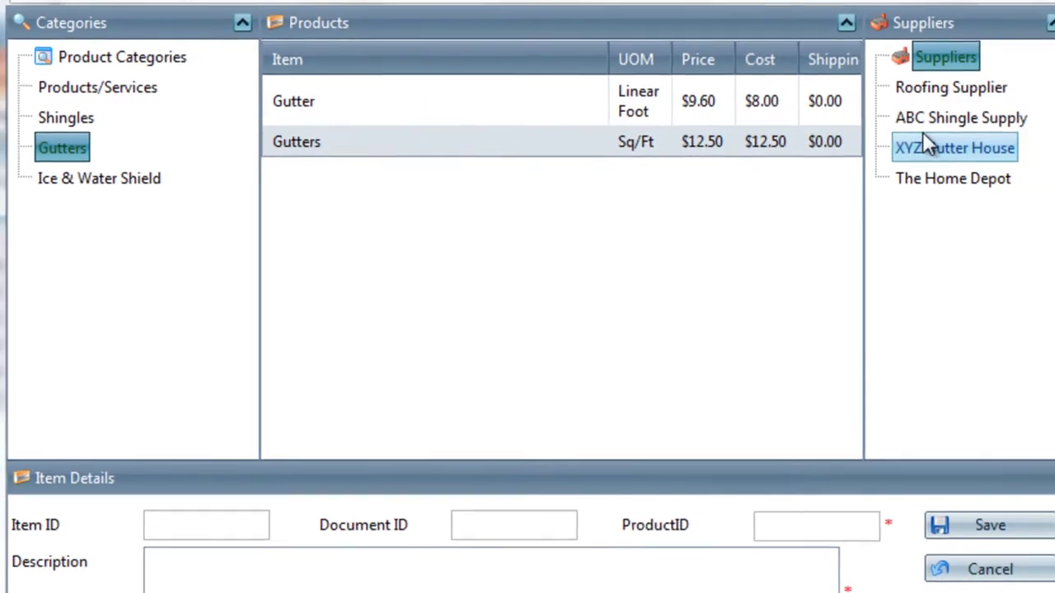
click(1050, 157)
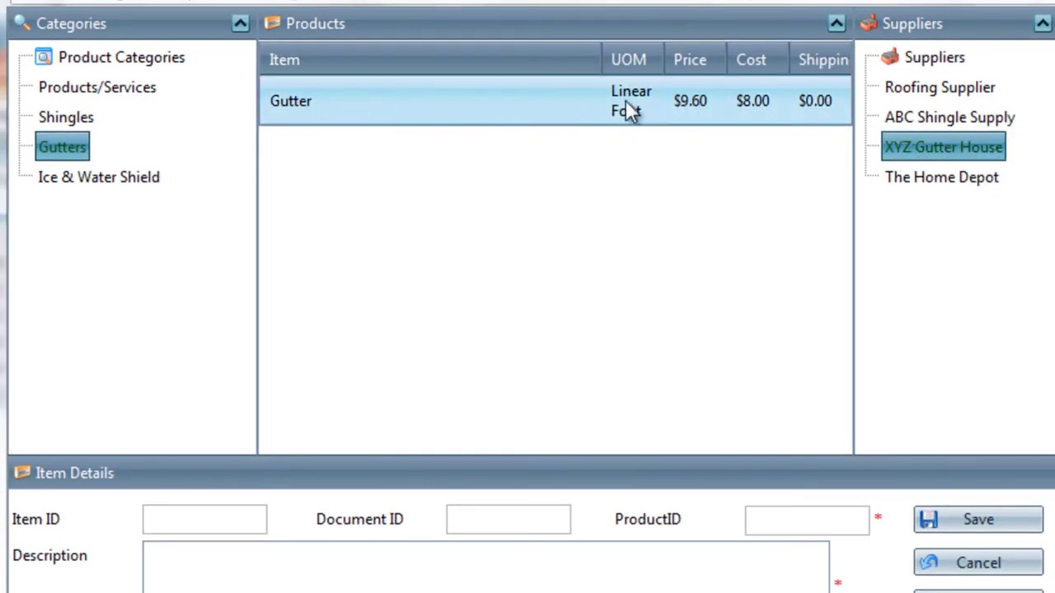
click(586, 118)
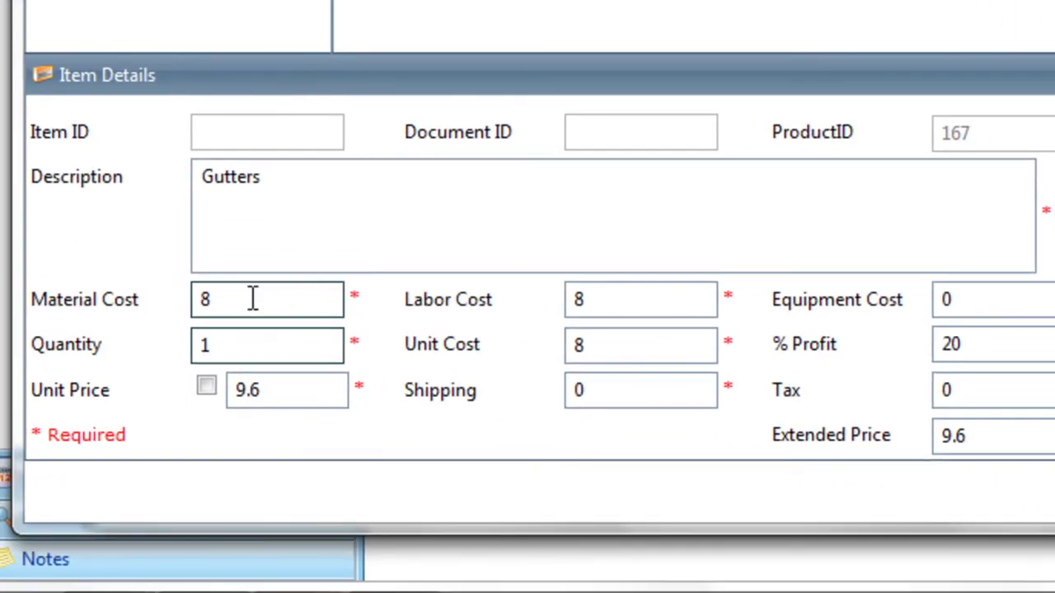
Set material cost 6, labor cost 2, quantity 112, and save the gutter item.
double_click(208, 300)
text(6)
double_click(621, 301)
text(2)
key(Tab)
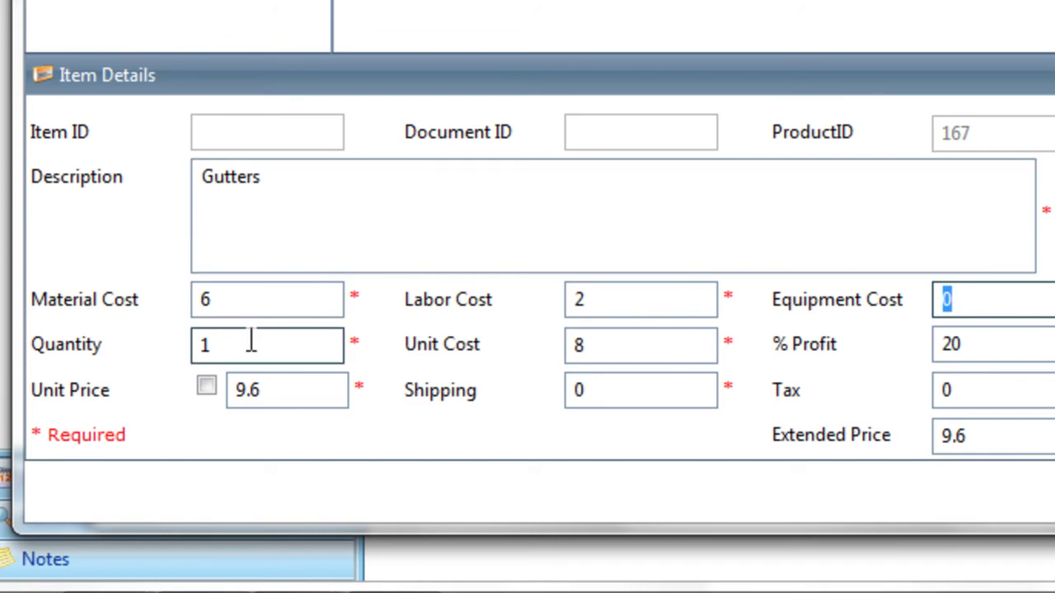
double_click(198, 345)
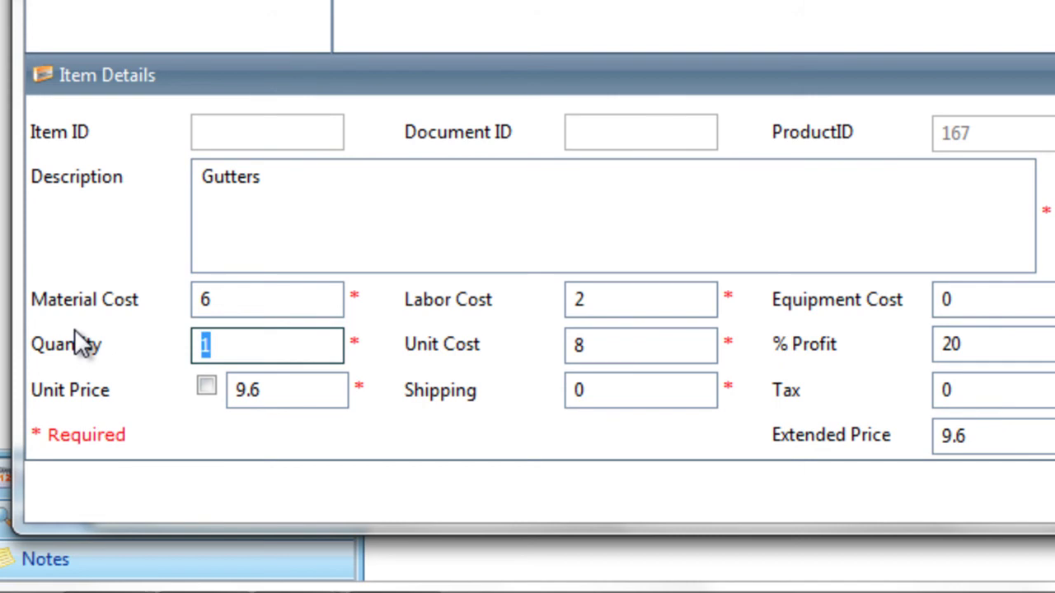
text(112)
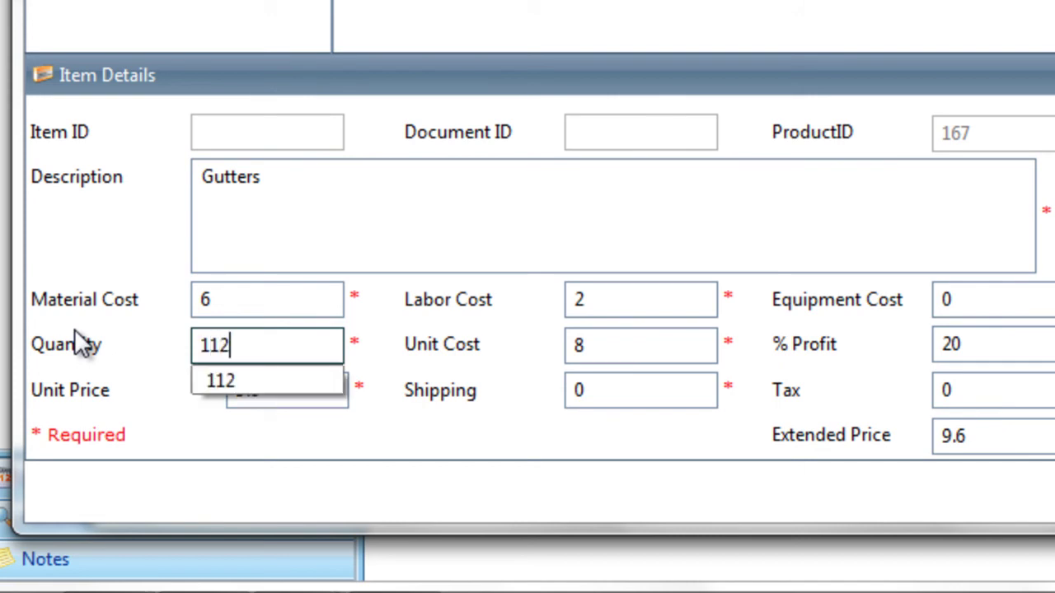
key(Tab)
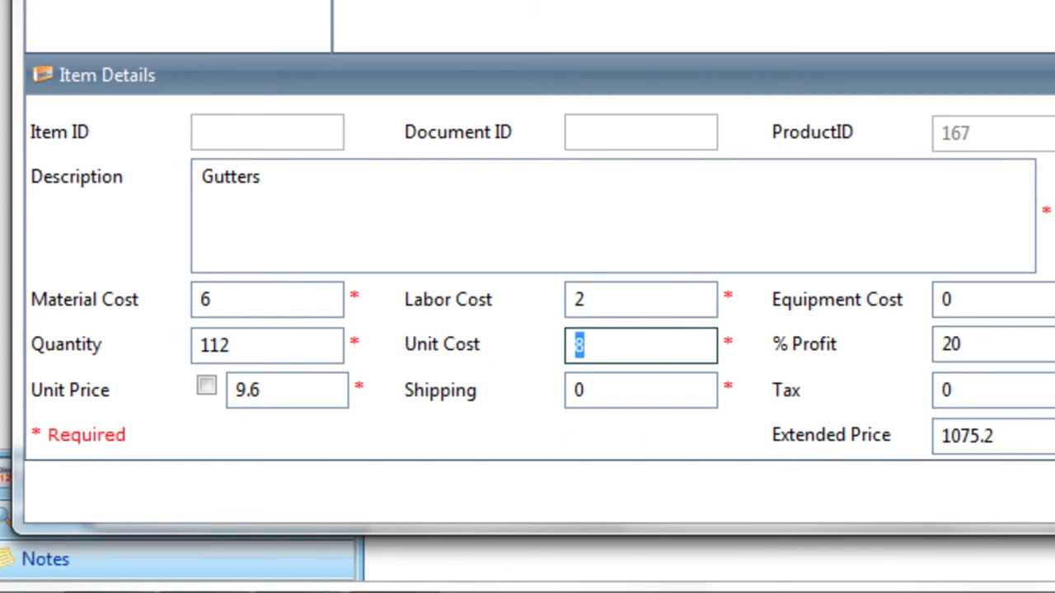
click(1050, 491)
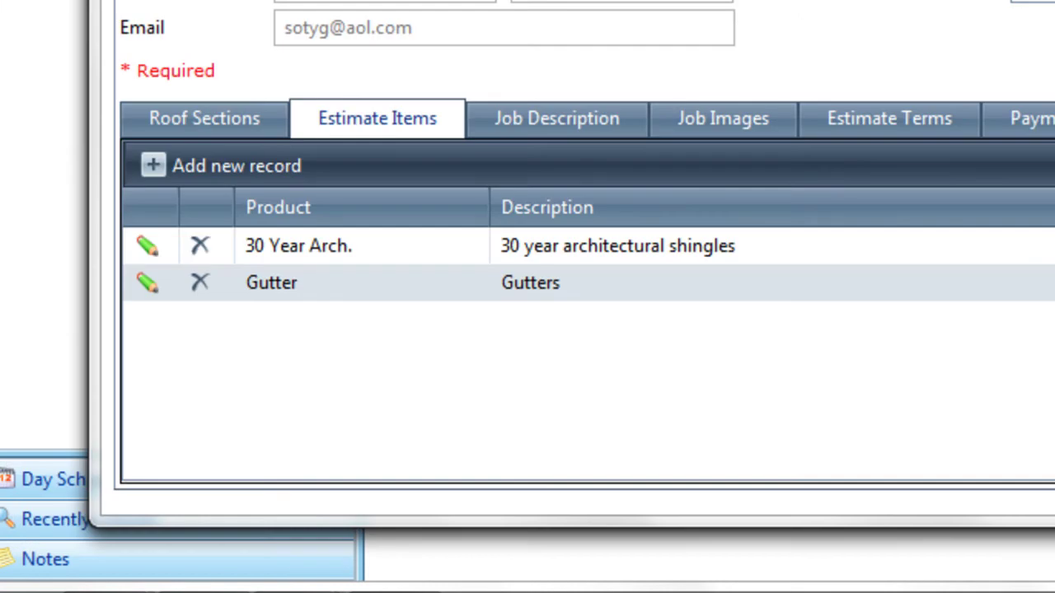
Add Grace Ice & Water as a new line item with labor cost 50 and equipment cost 0.
click(221, 167)
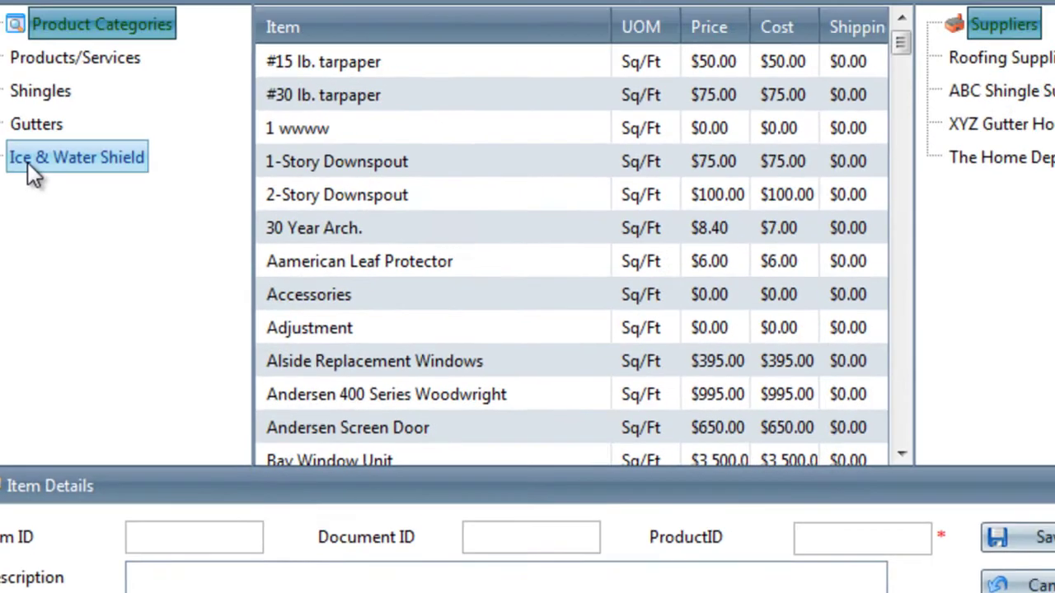
click(27, 163)
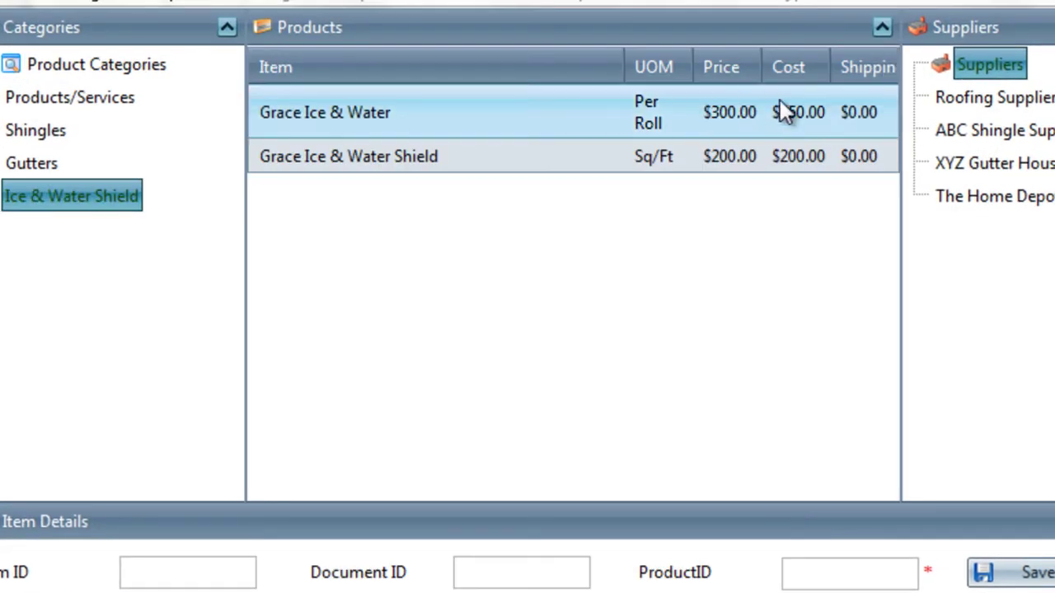
click(526, 119)
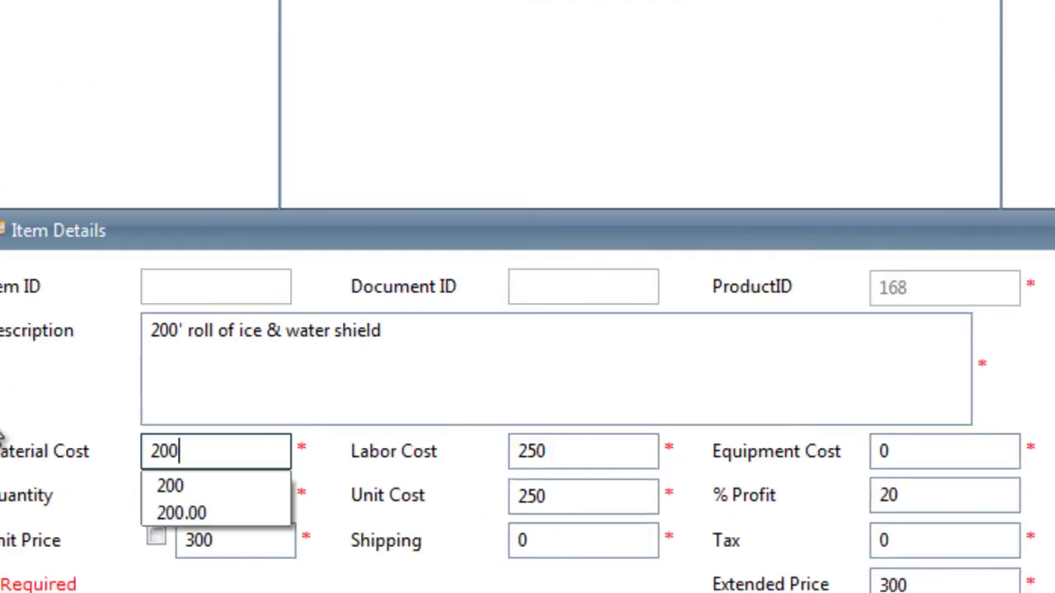
key(Tab)
text(50)
key(Tab)
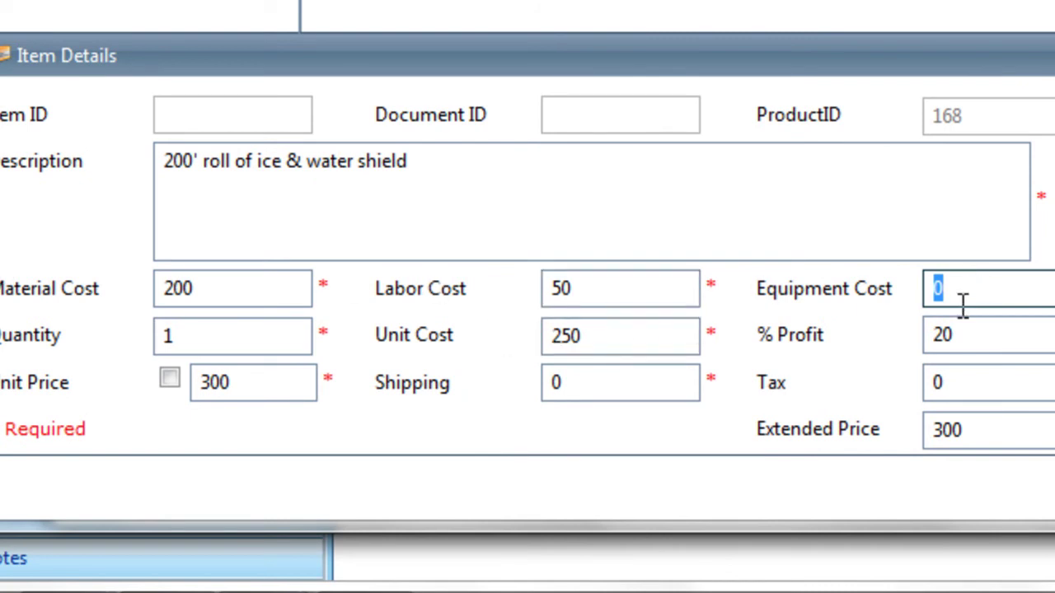
text(45)
key(Tab)
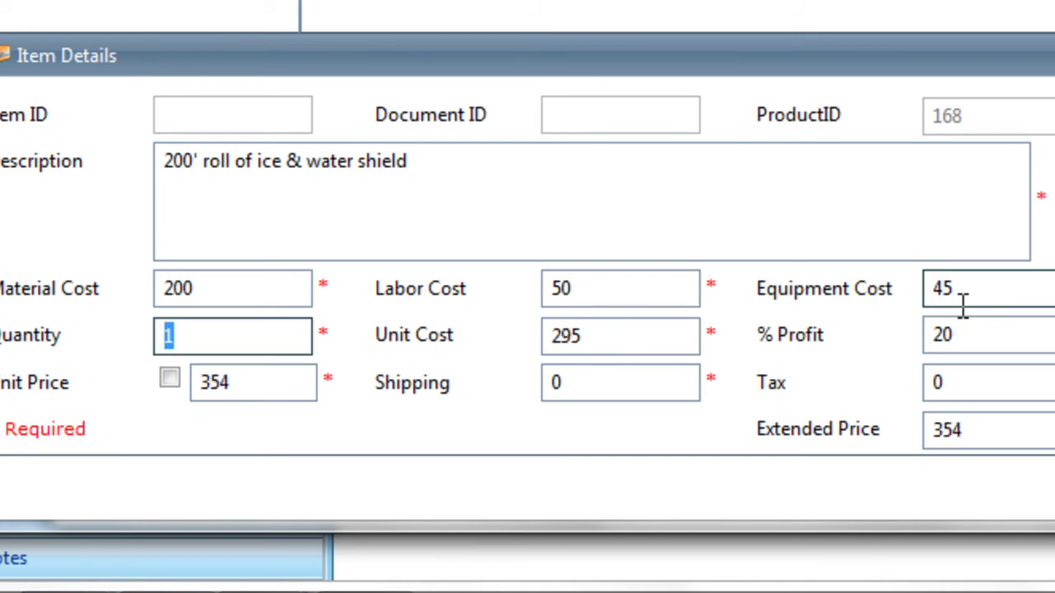
double_click(978, 292)
text(0)
key(Tab)
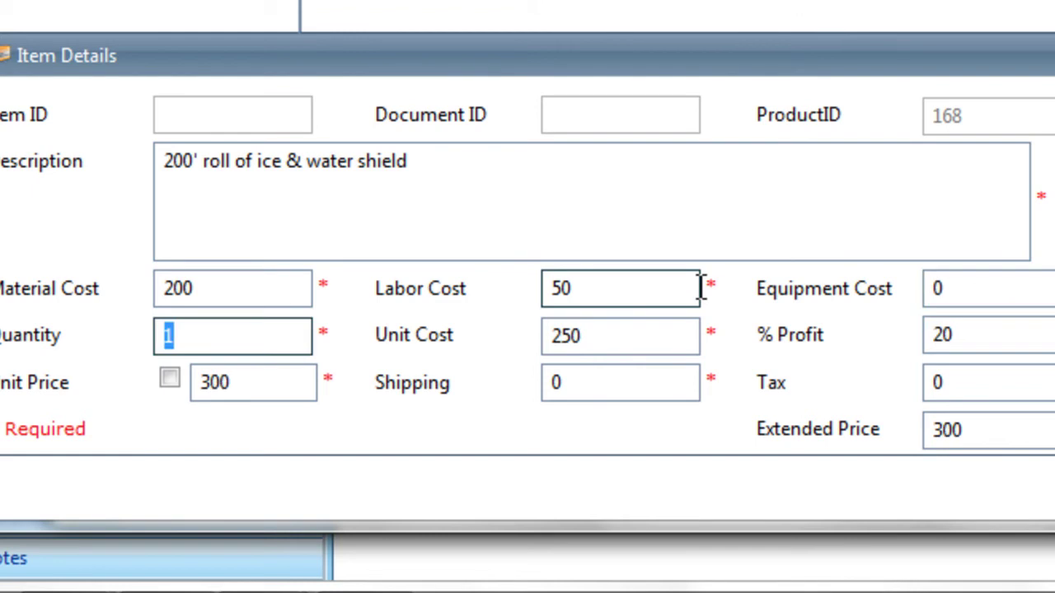
Try a 225 unit price override, revert to the default $300, set quantity 2 and save.
click(171, 383)
drag(249, 384, 173, 393)
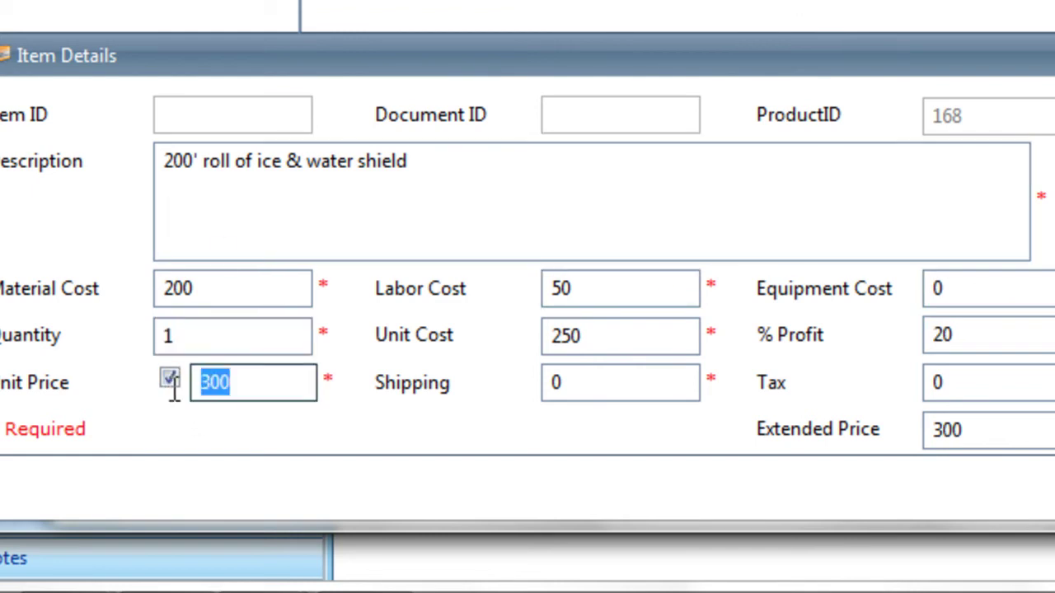
text(225)
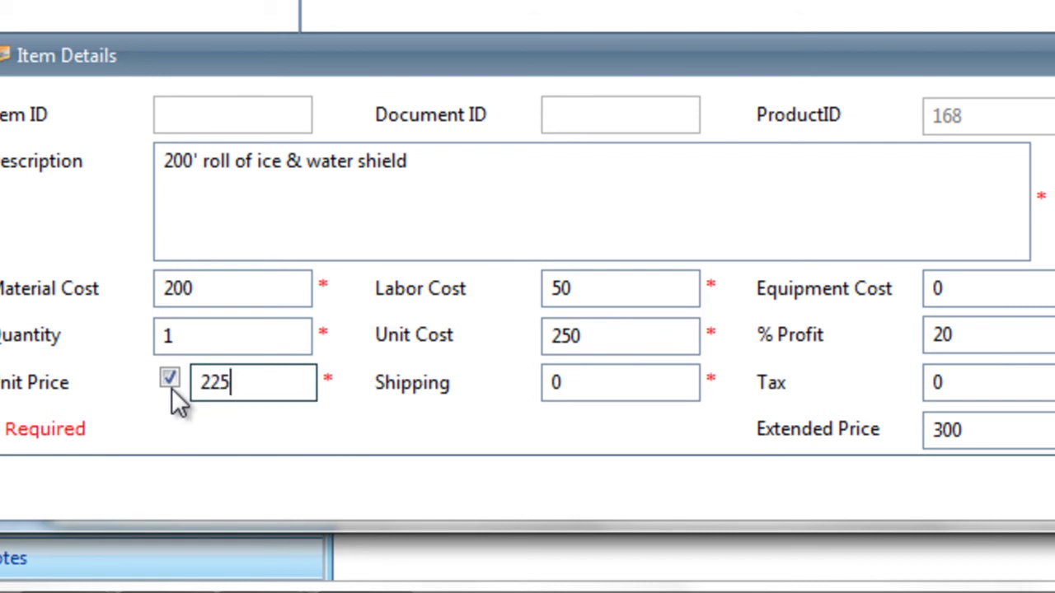
key(shift+Tab)
click(173, 381)
click(592, 287)
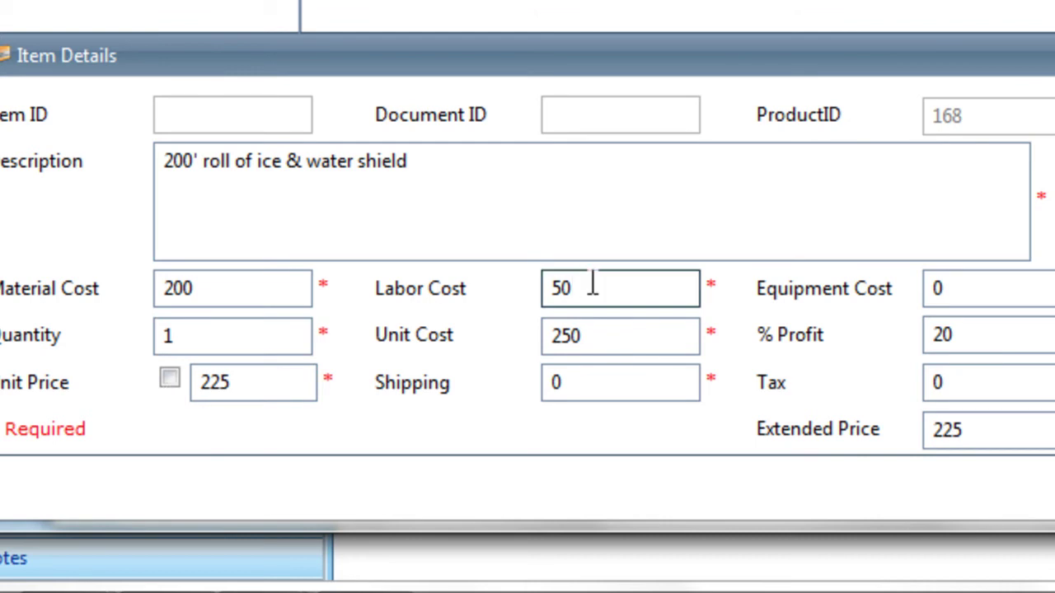
key(Tab)
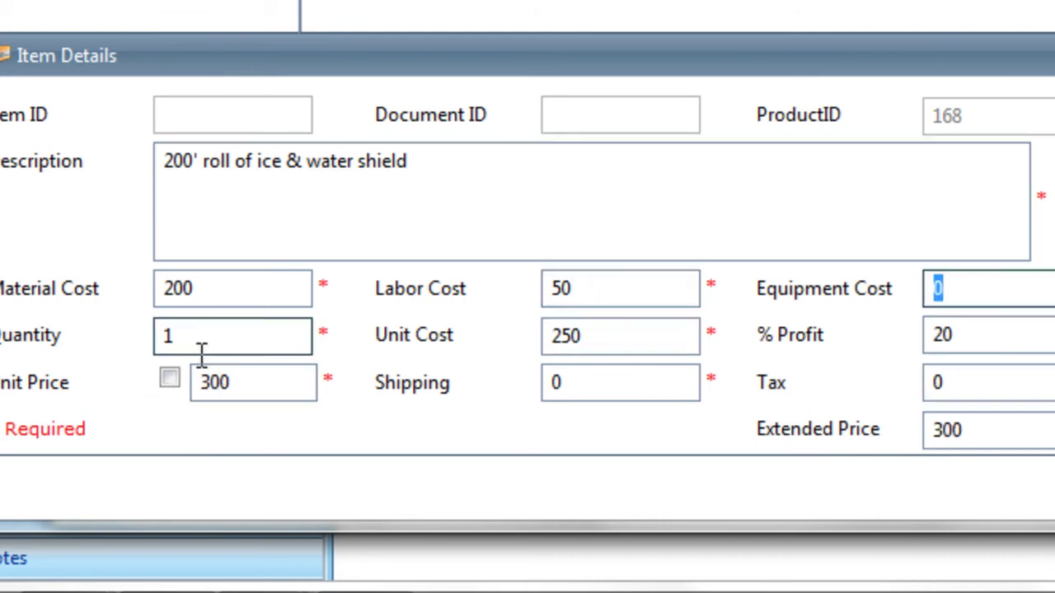
drag(184, 343, 133, 332)
text(2)
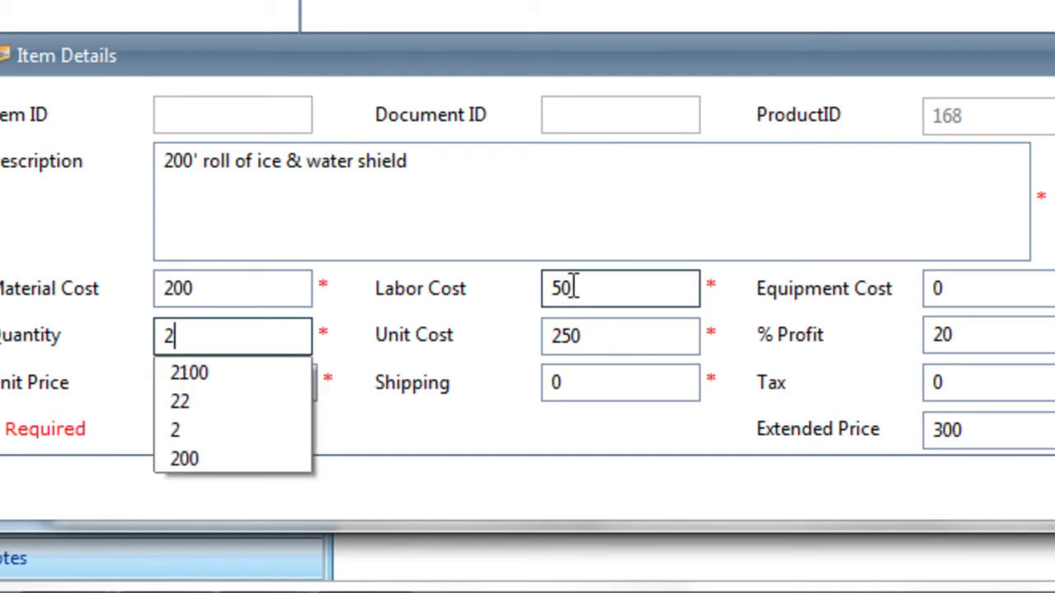
key(Tab)
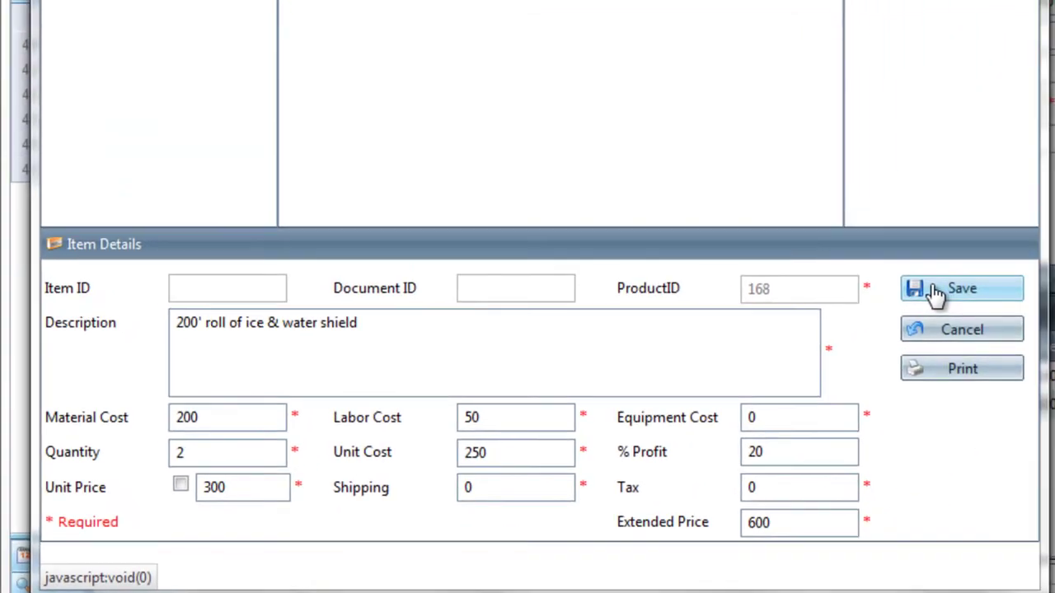
click(935, 292)
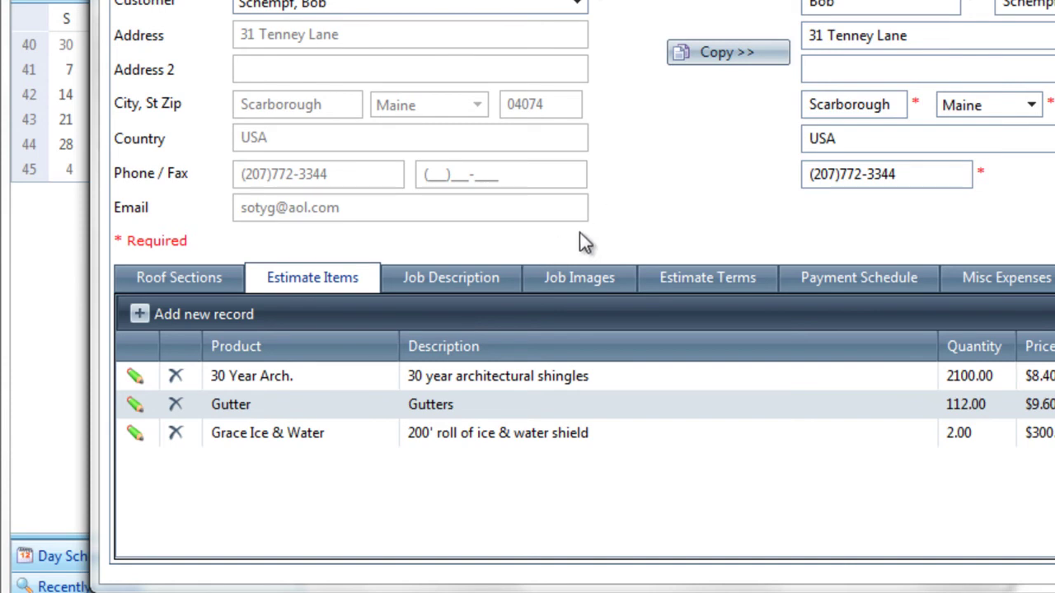
Write the first two job description lines: removing the existing roofing and installing Ice & Water over the first 3'.
click(464, 279)
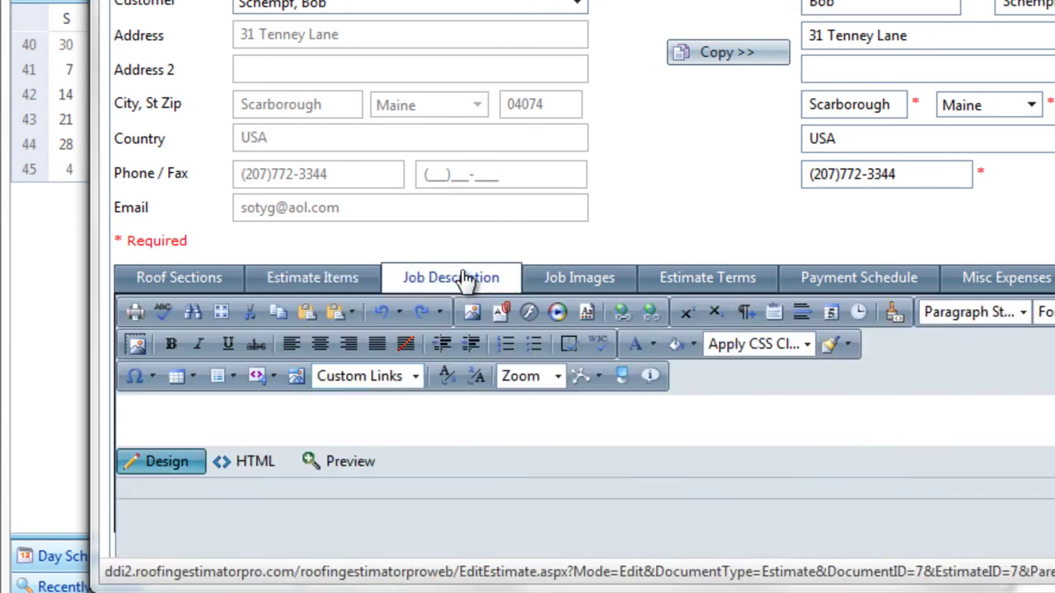
click(363, 410)
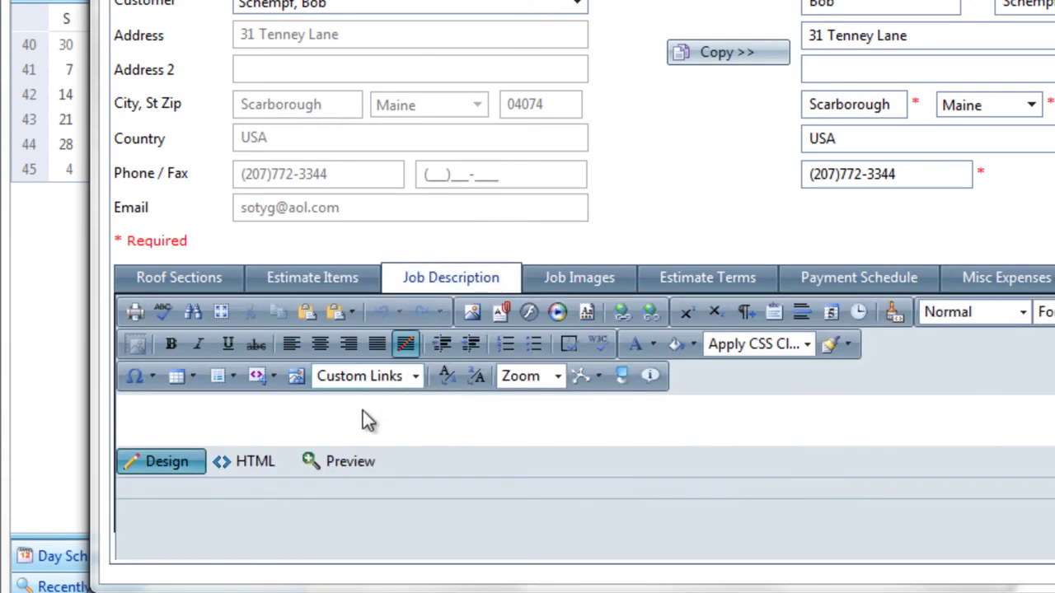
text(Remove )
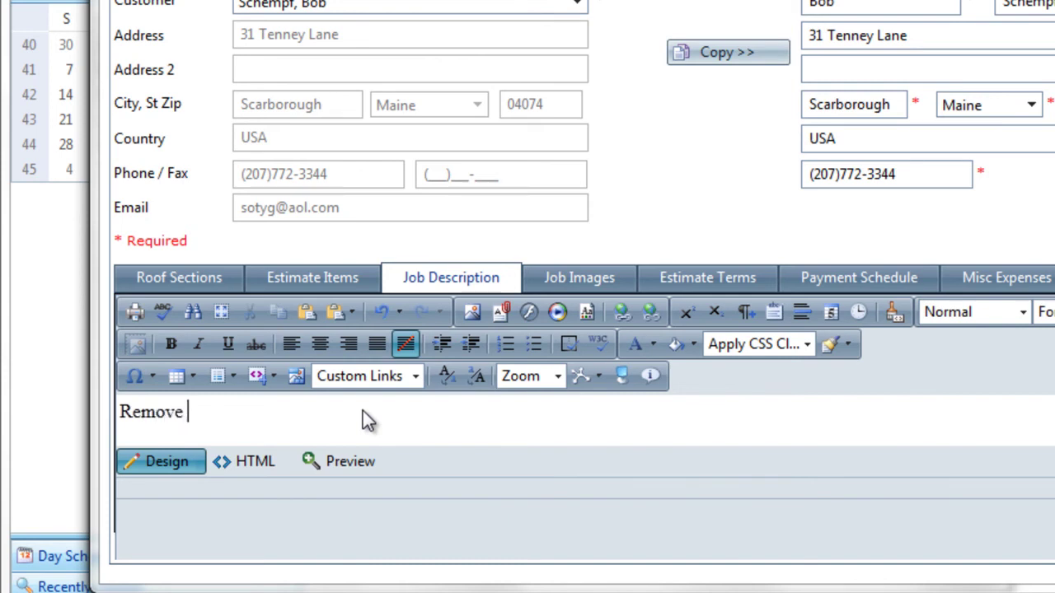
text(Existing Roo)
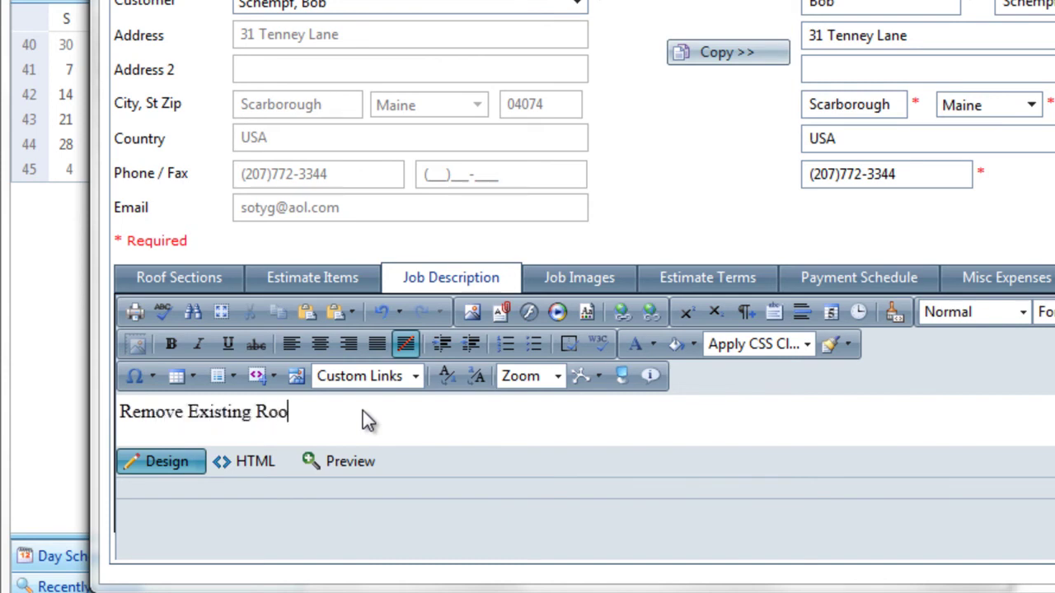
text(fing and take away)
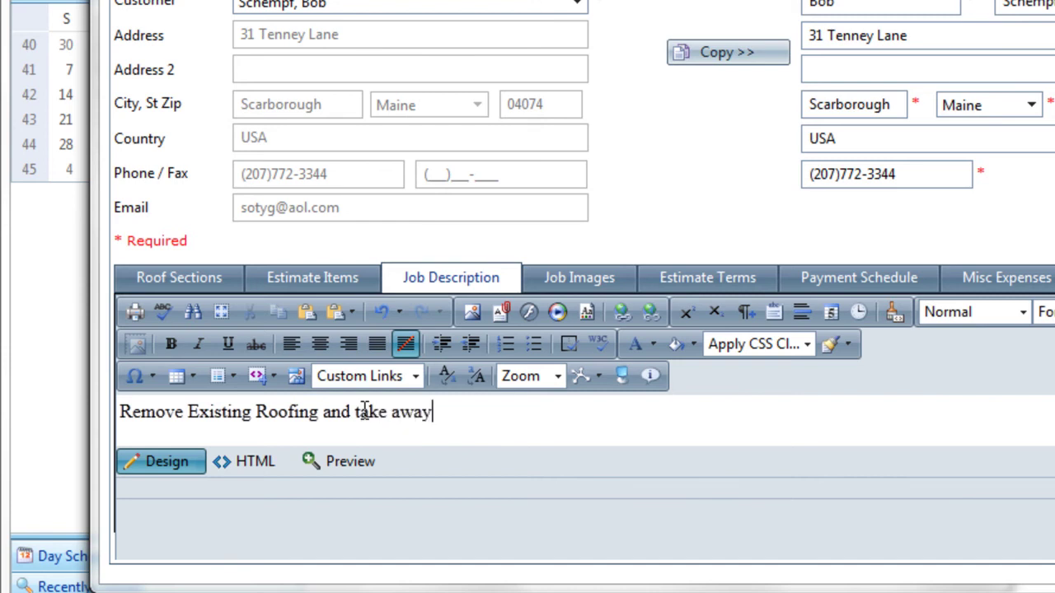
key(Return)
text(INstall)
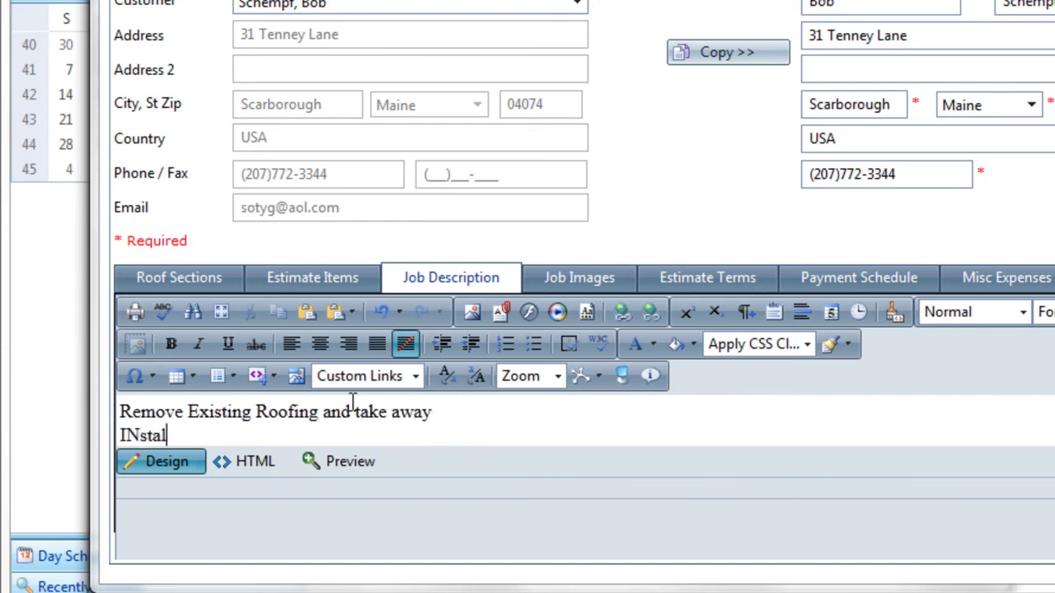
key(BackSpace)
key(BackSpace)
key(BackSpace)
key(BackSpace)
key(BackSpace)
key(BackSpace)
key(BackSpace)
text(nstall Ice & Wat)
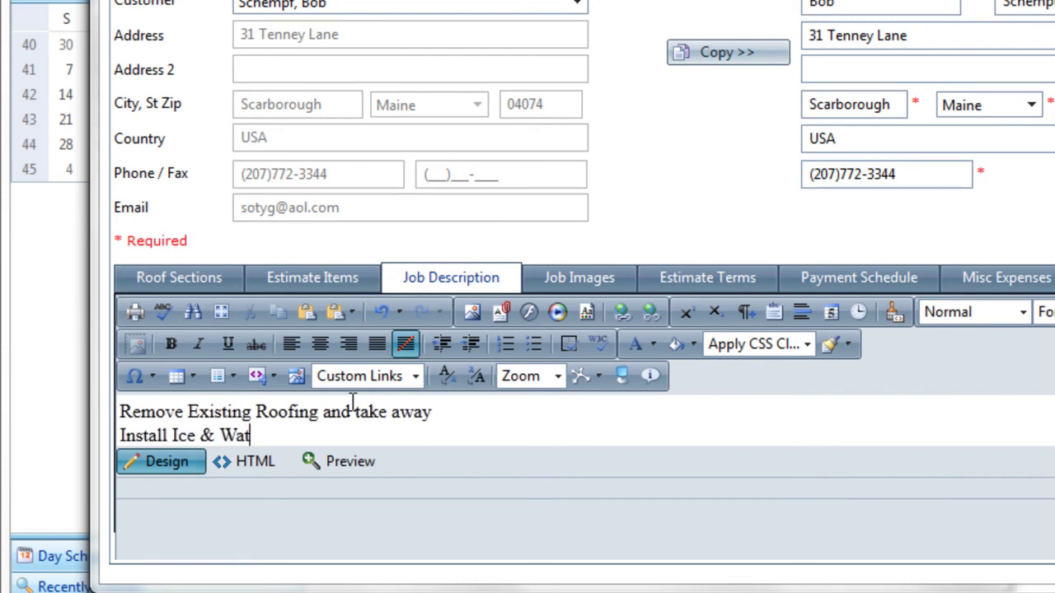
text(er over first )
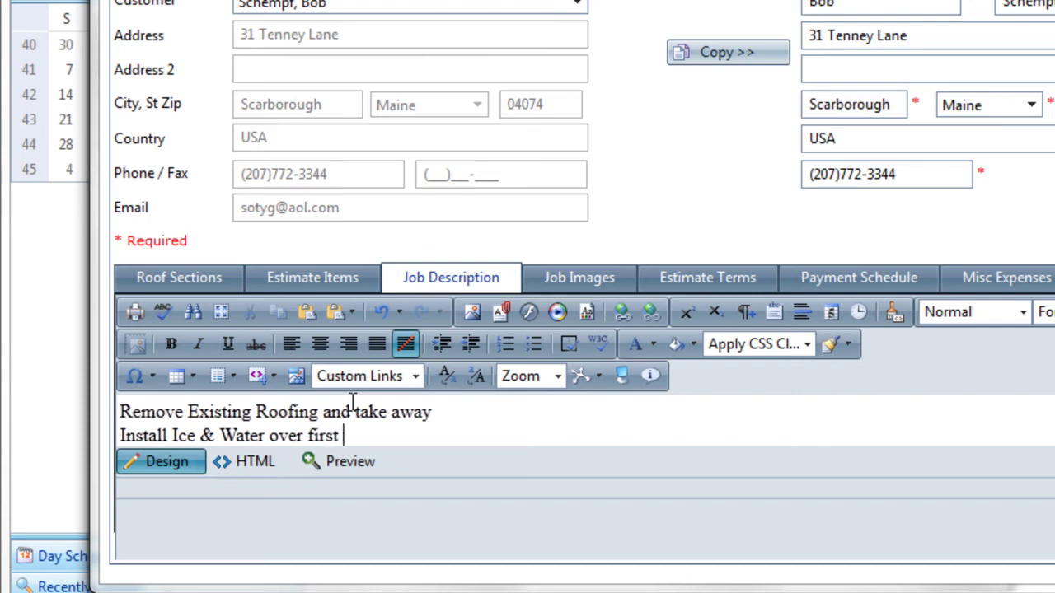
text(3' of all roofs)
Add lines for installing 30 Year Architectural Shingles and gutters on the house, garage and farmer's porch.
key(Return)
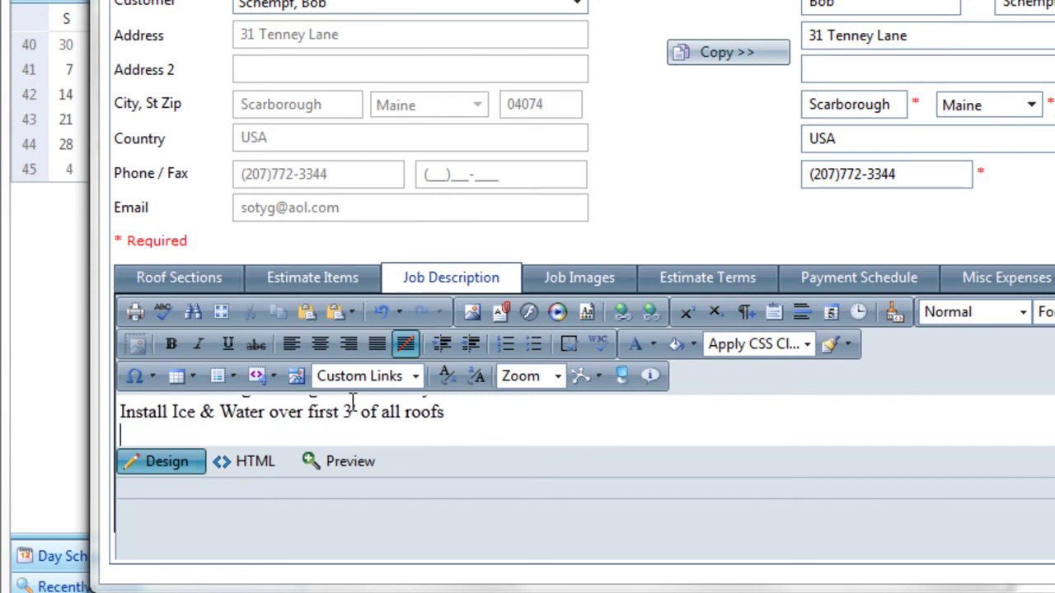
text(Install 3)
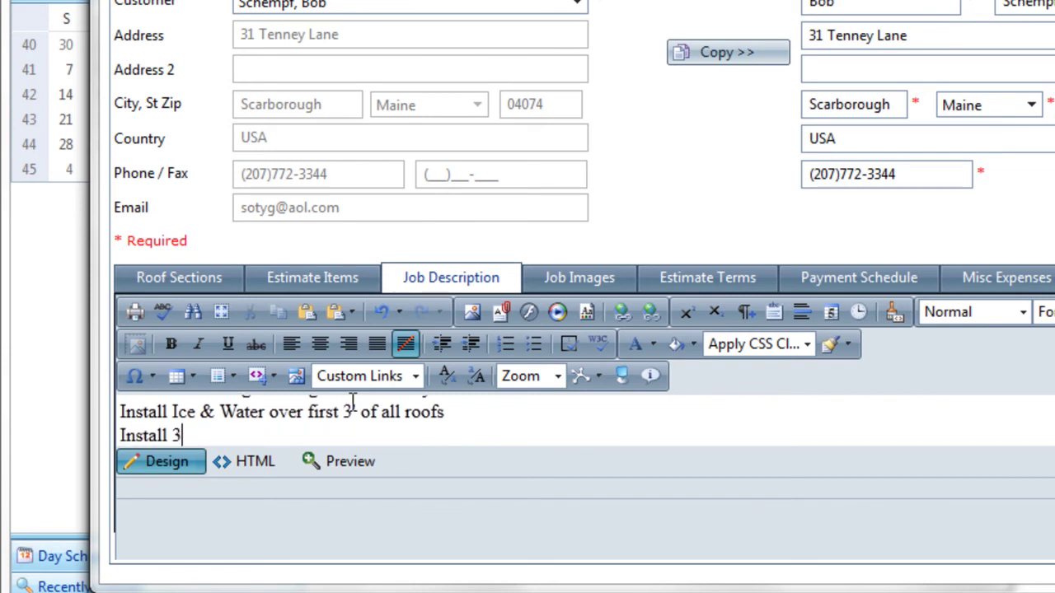
text(0 Year A)
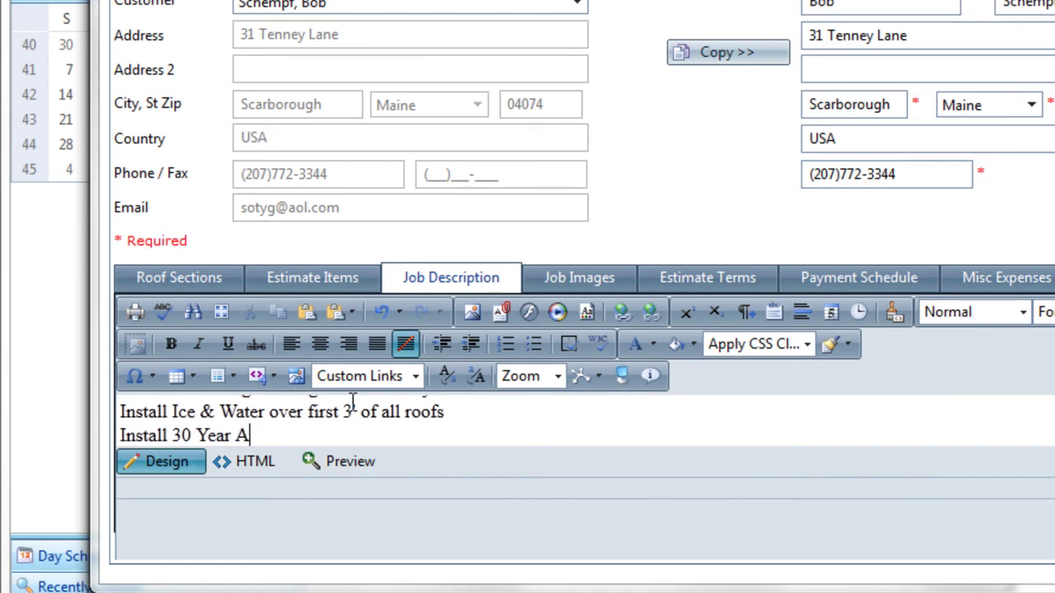
text(rchitectural)
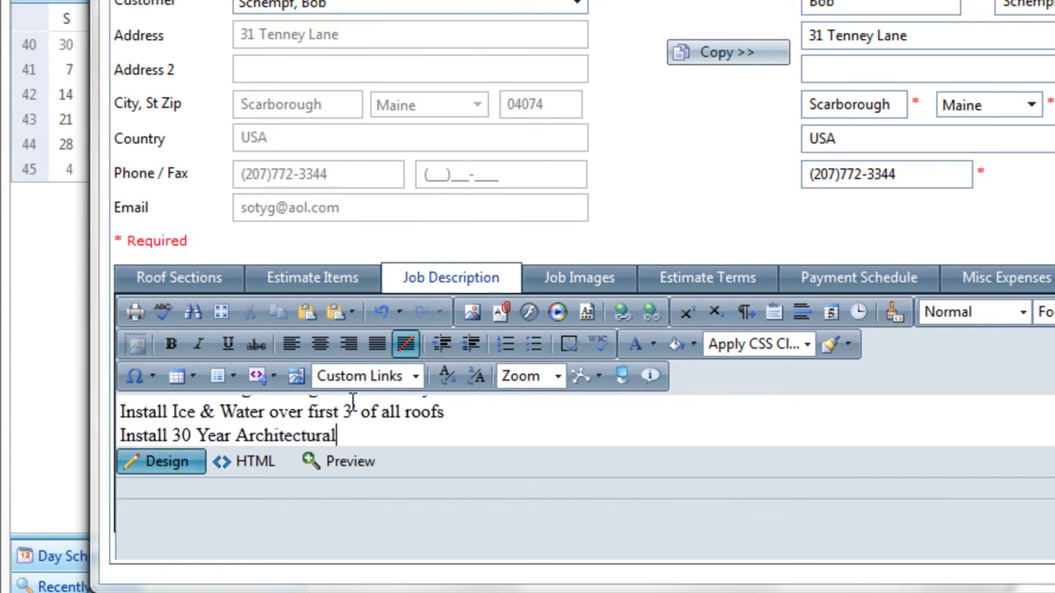
text(Shingles)
key(Return)
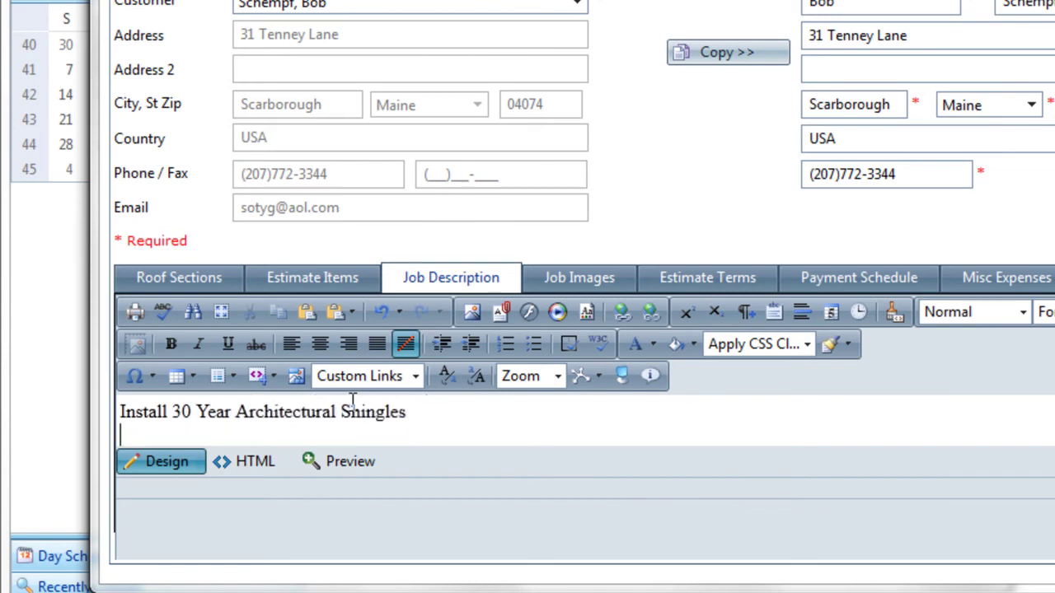
text(Install Gutters on House)
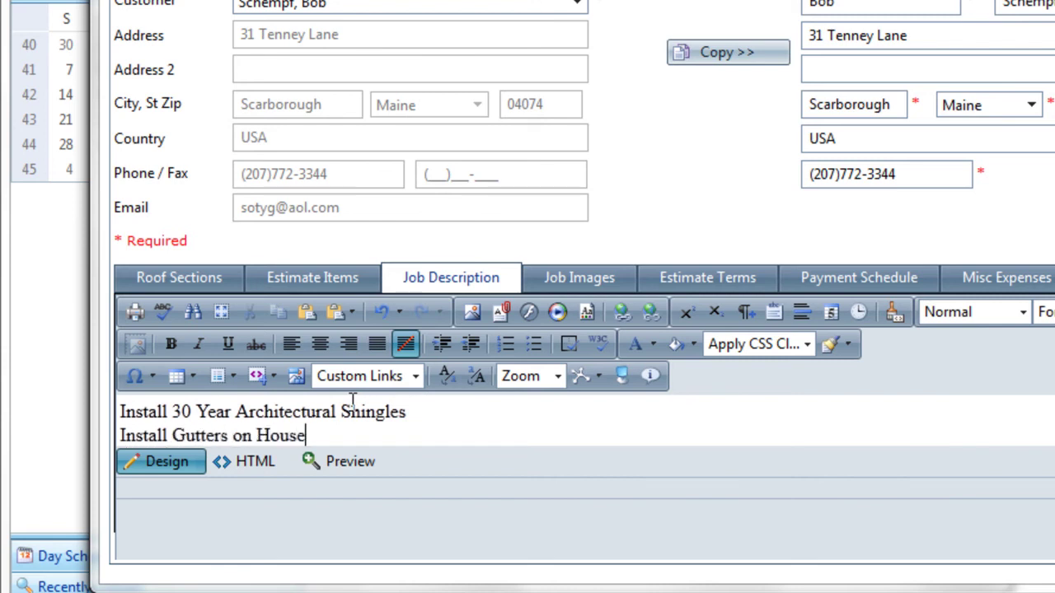
text(, Garage )
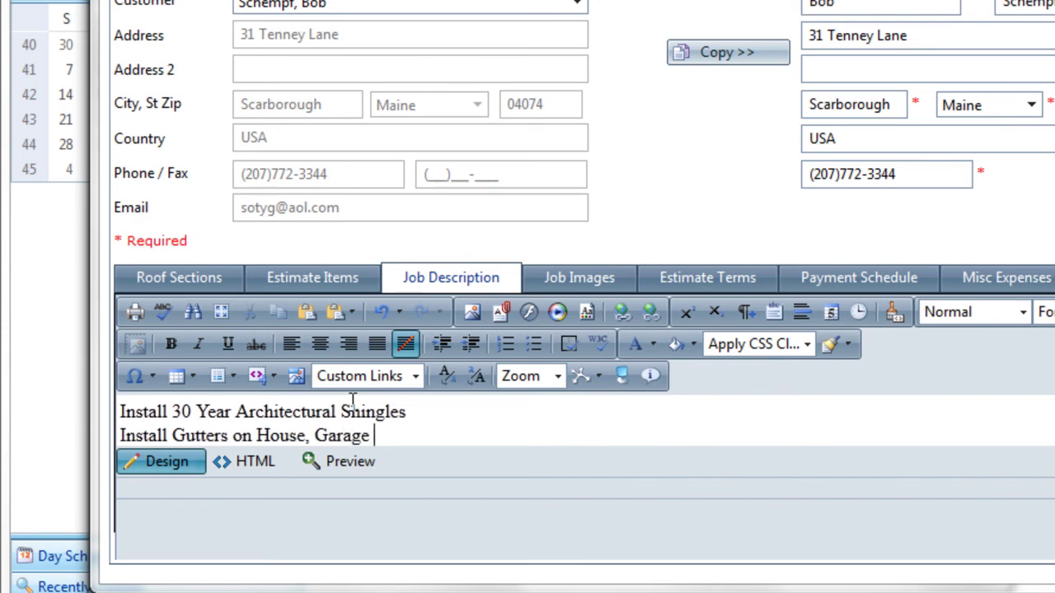
text(and Farmer's Porch)
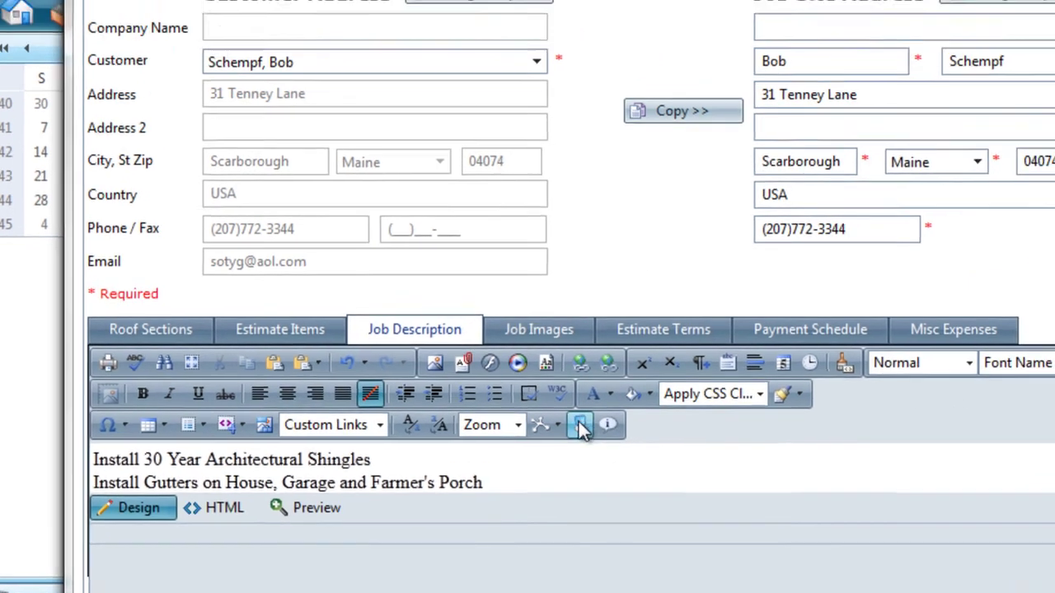
click(580, 427)
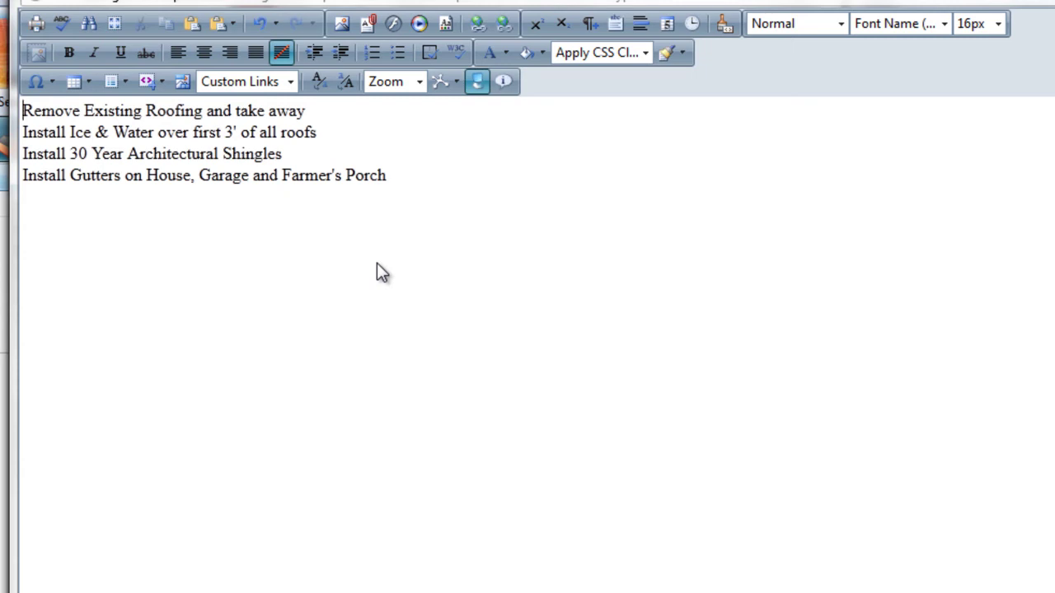
click(478, 82)
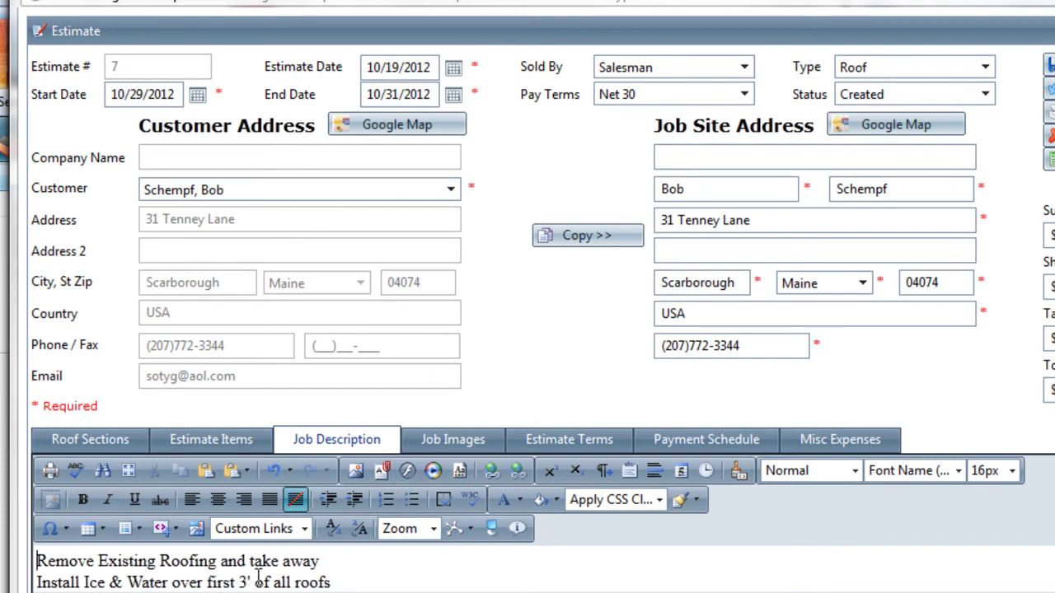
View the job's before photo, then read the Estimate Terms in full-screen mode.
click(481, 443)
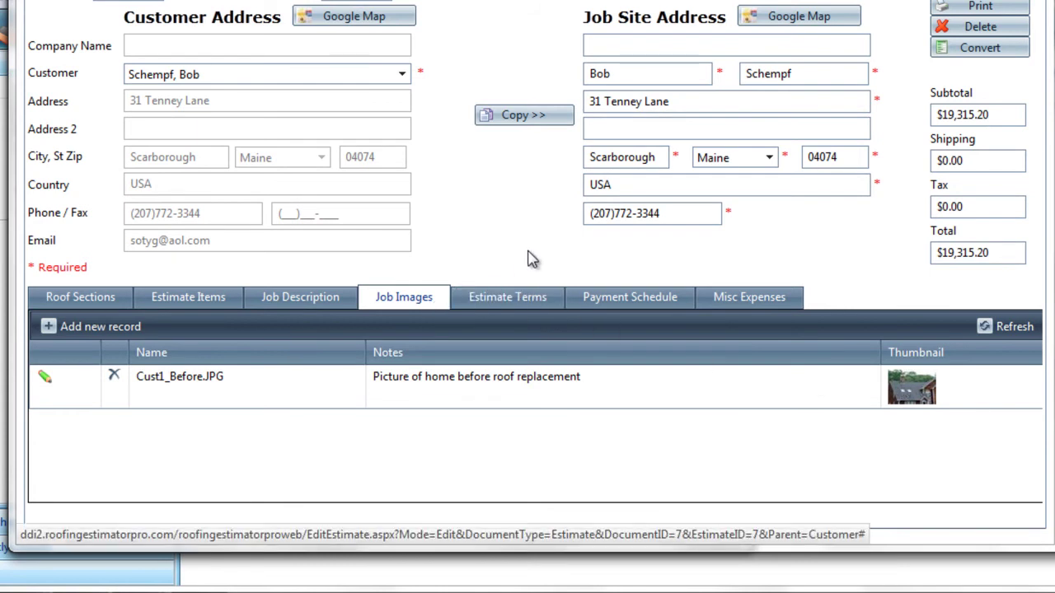
click(510, 302)
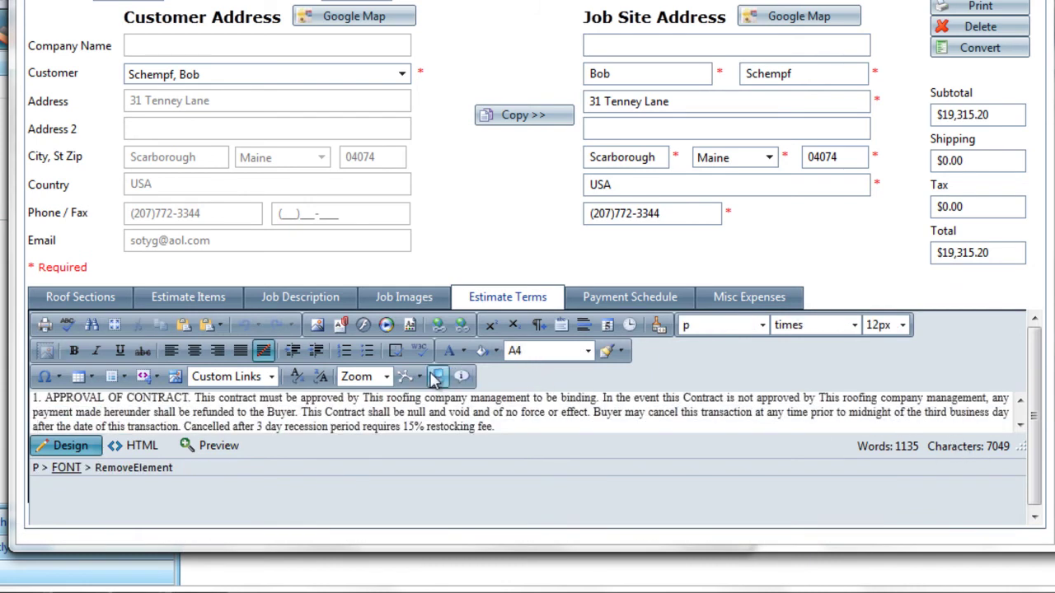
click(437, 376)
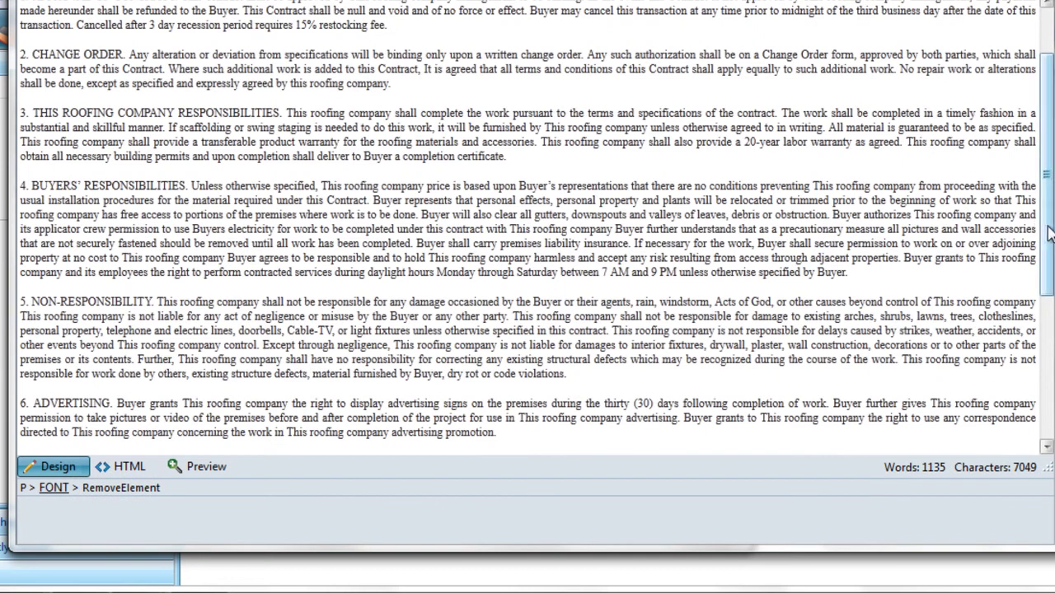
drag(1041, 233, 1048, 90)
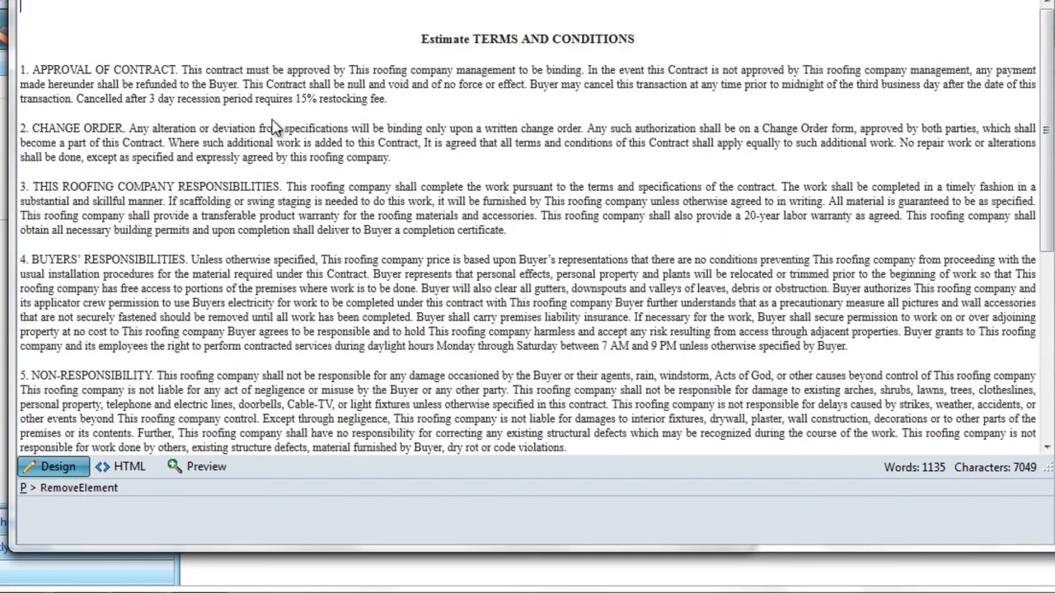
drag(272, 128, 369, 161)
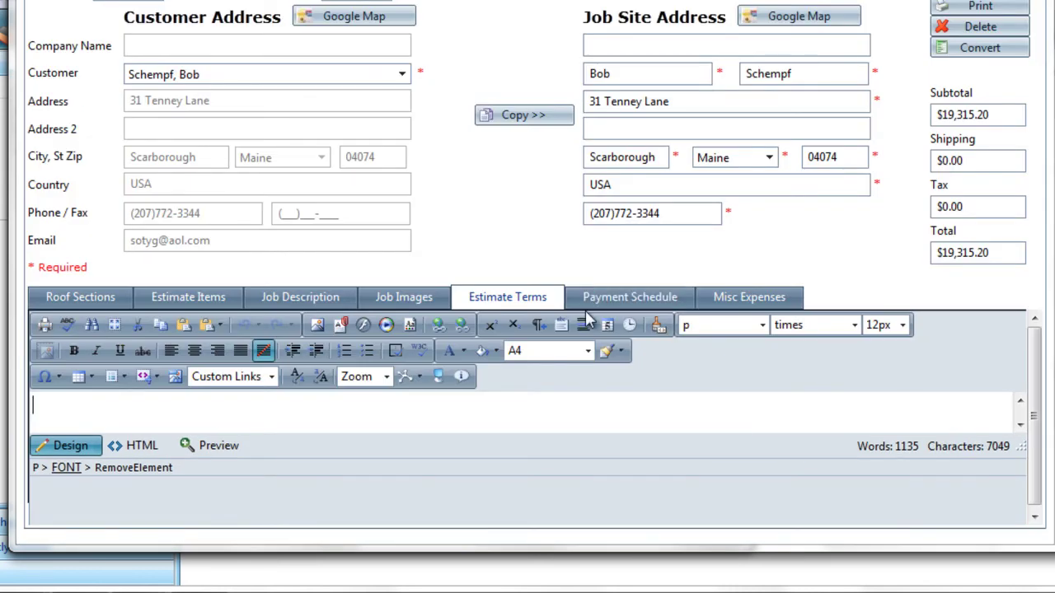
In the full-screen Payment Schedule, enter '1/3 Downpayment', '1/3 When Job is completed' and '1/3 Due in 30 Days'.
click(616, 302)
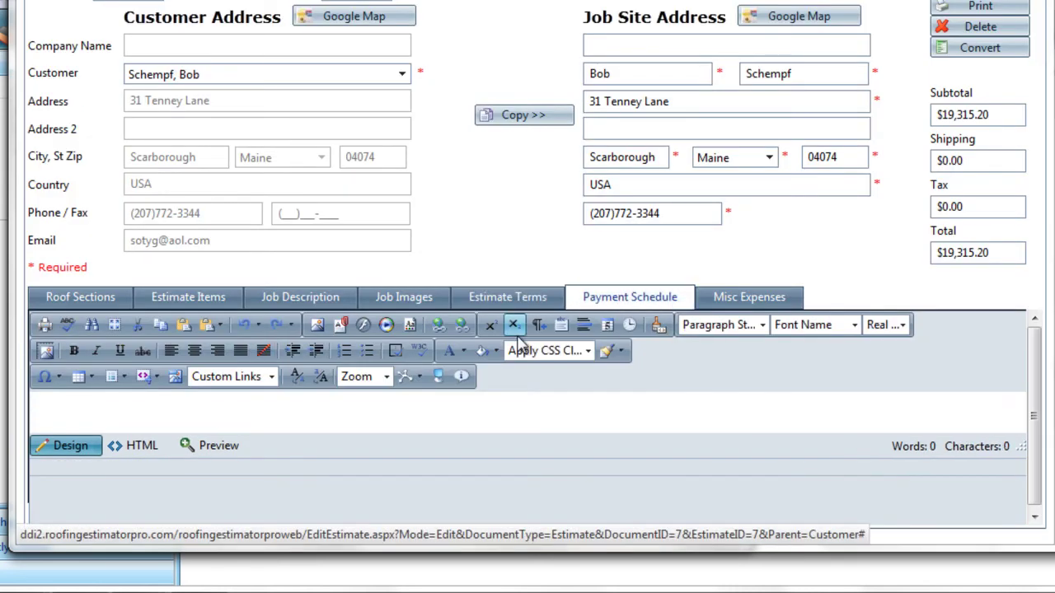
click(439, 377)
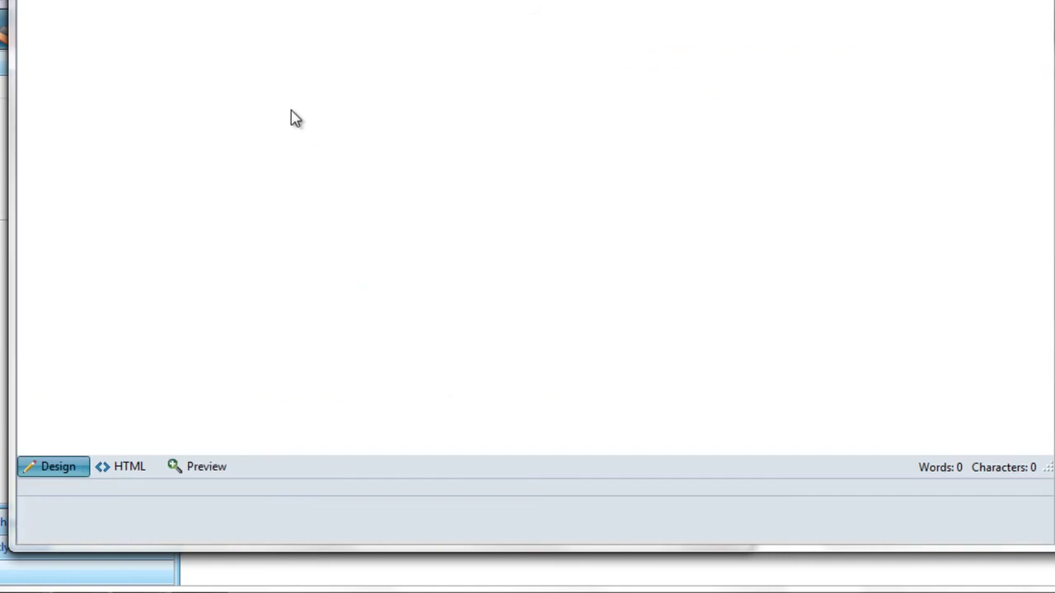
text(1/3)
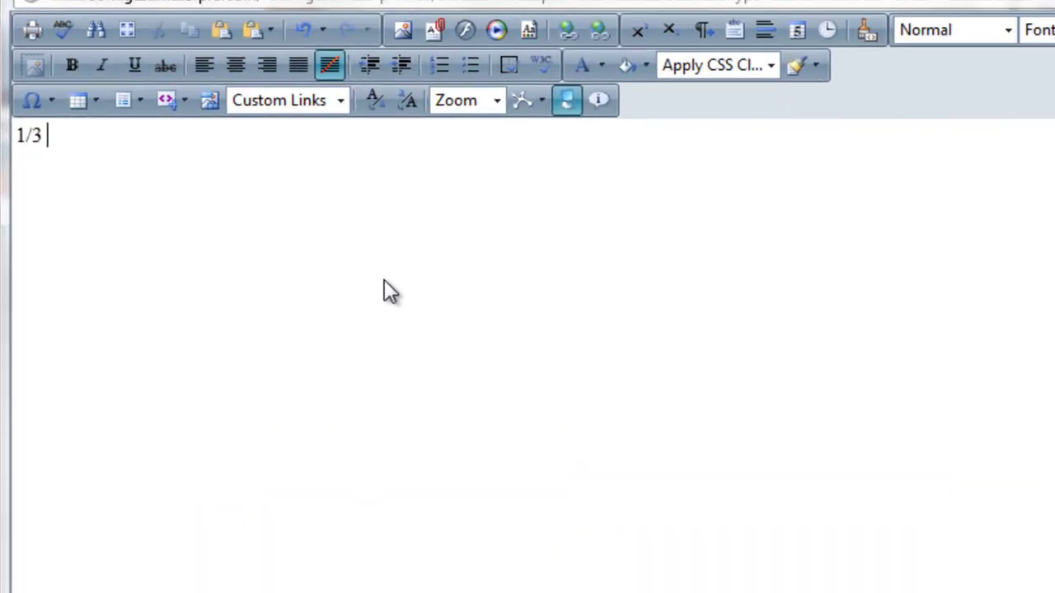
text( Downpayment)
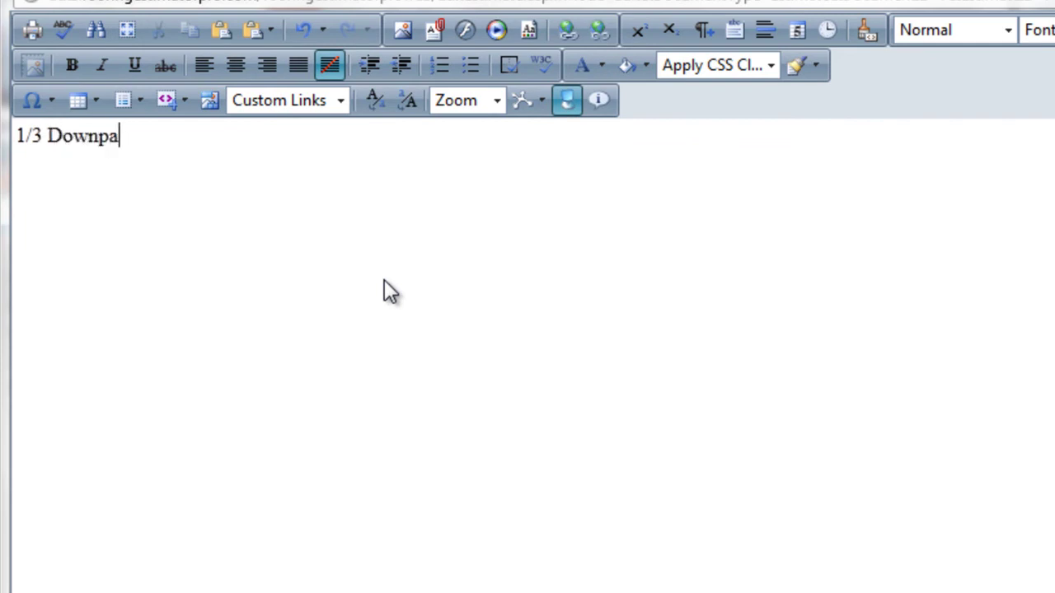
key(Return)
text(1/3 W)
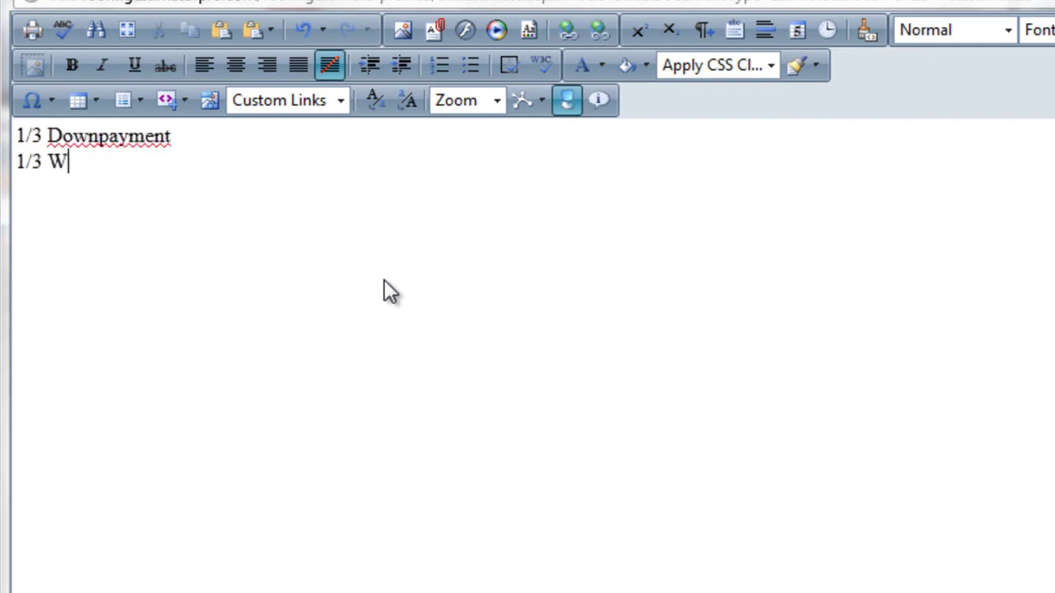
text(hen Job is)
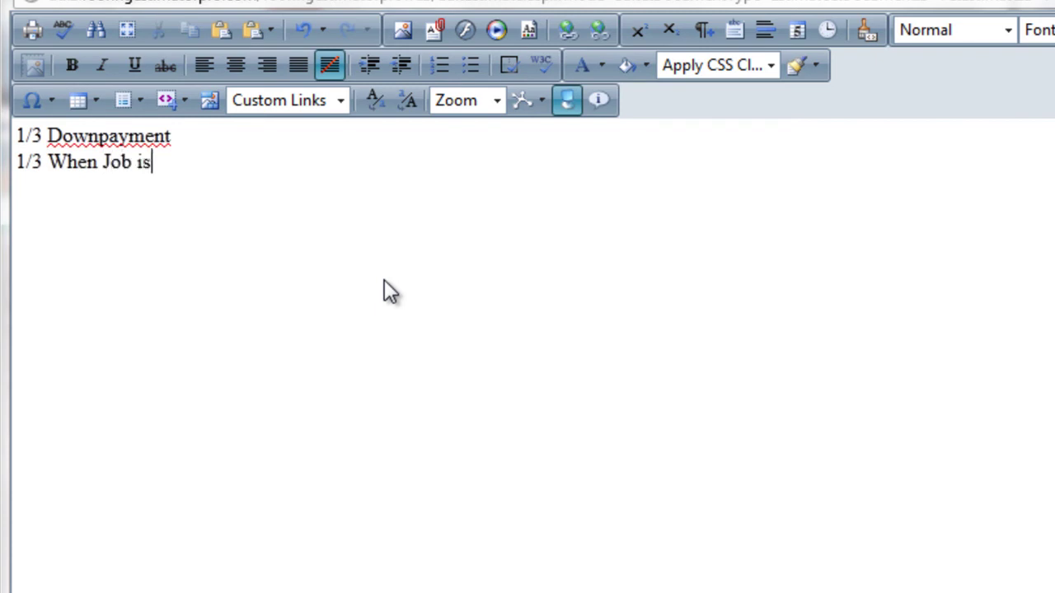
text( completed)
key(Return)
text(1/3 )
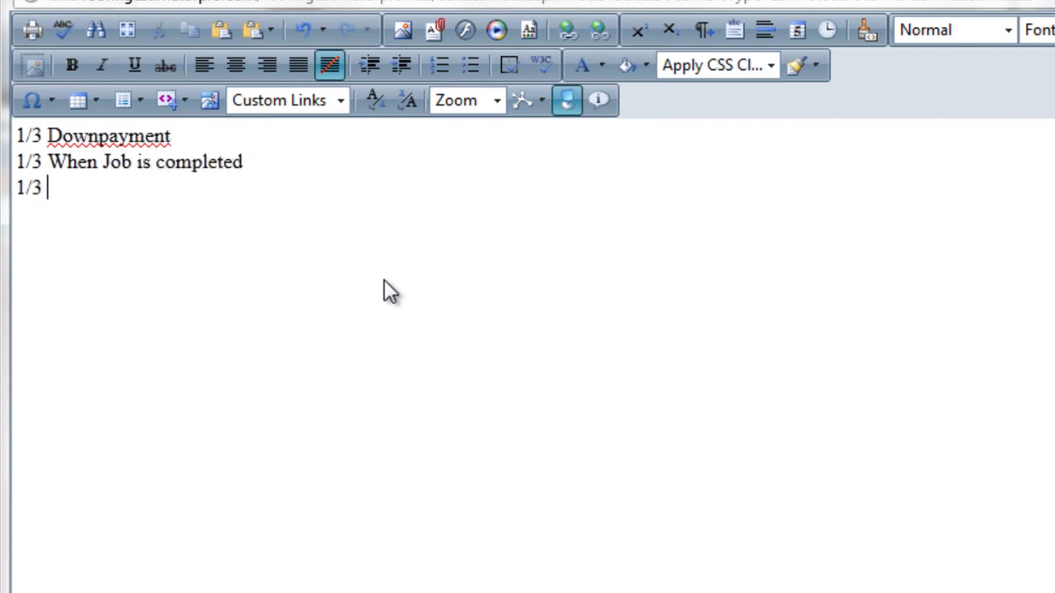
text(Due in 30 Days)
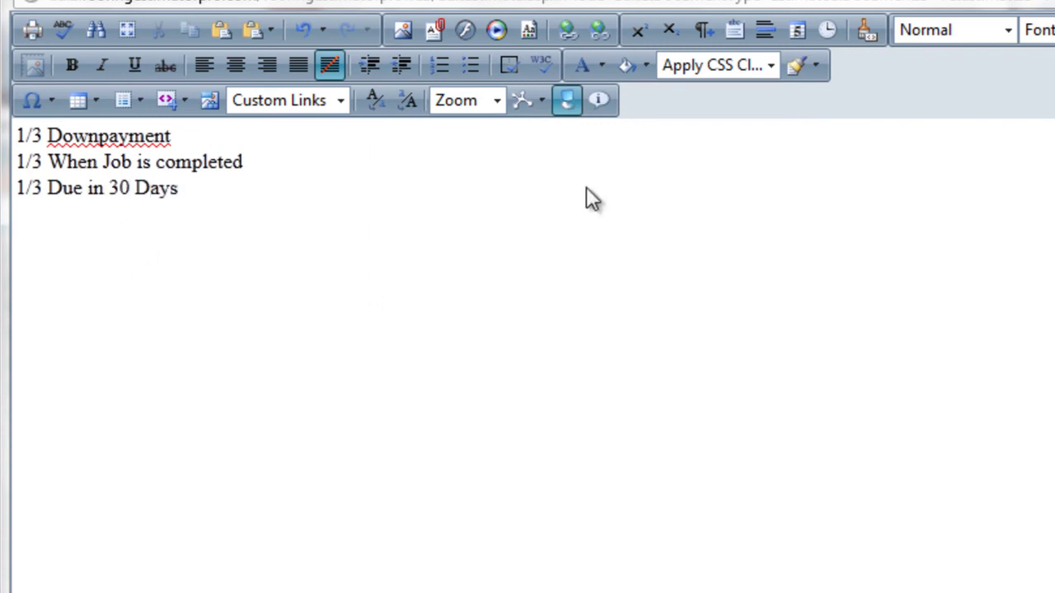
click(568, 101)
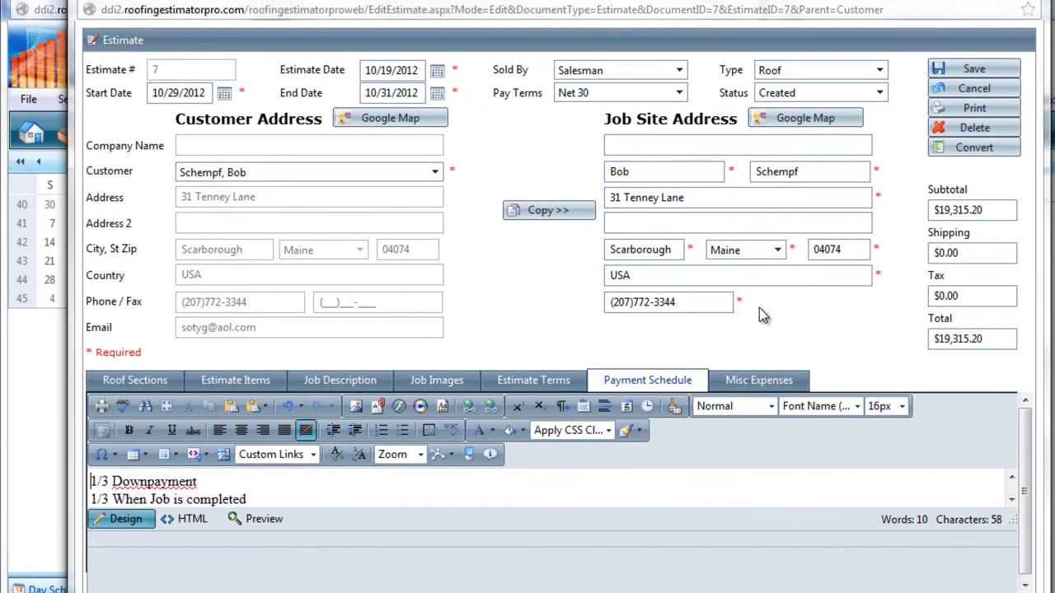
Cancel out of estimate 7 and reopen it with its edit pencil in the Estimates list.
click(956, 69)
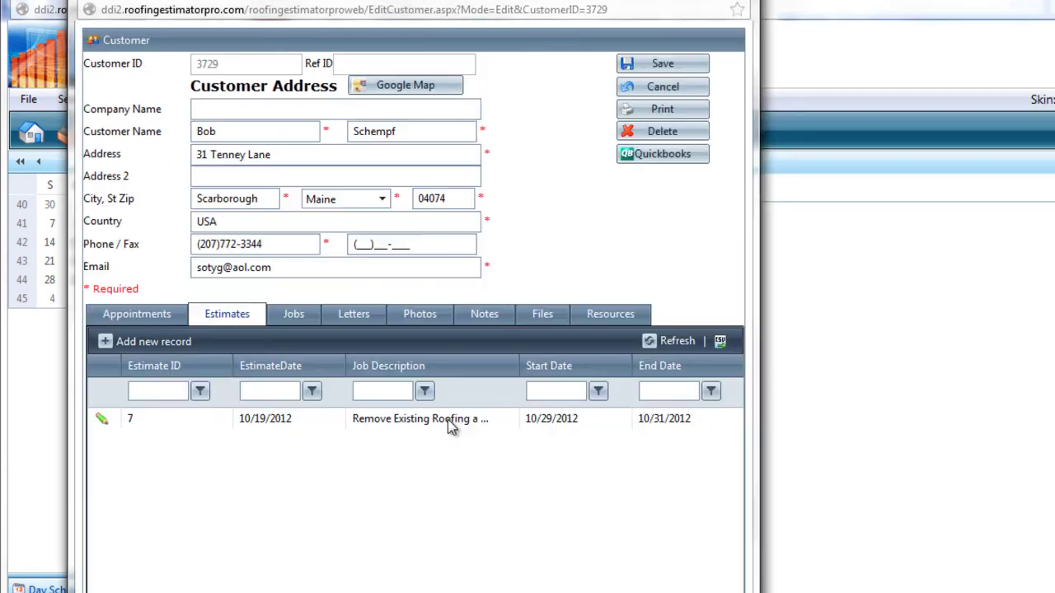
click(102, 422)
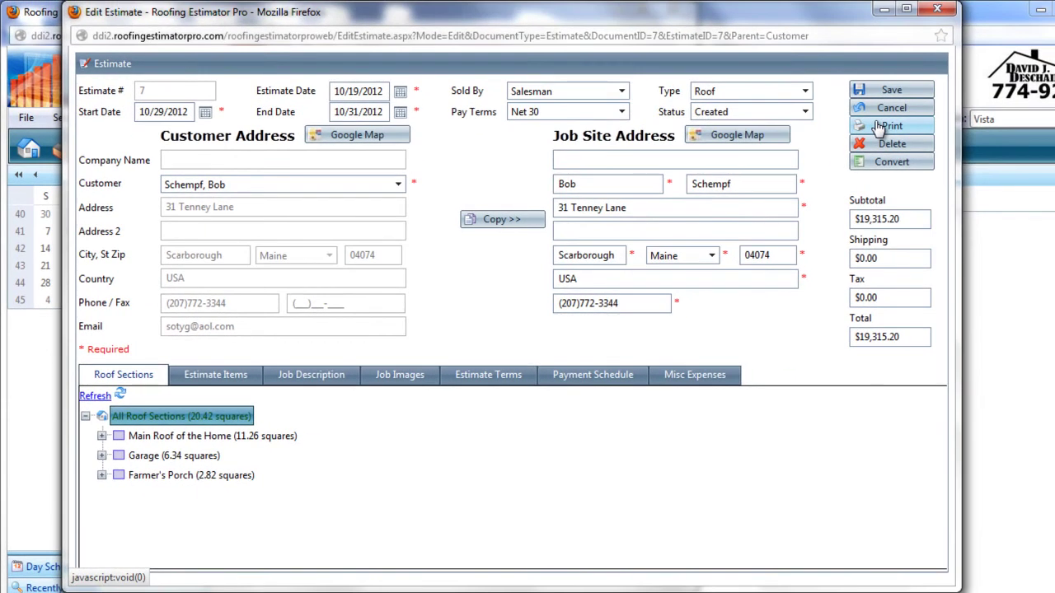
Print estimate 7 as the Standard Contract, then switch to the Detailed Contract report.
click(878, 126)
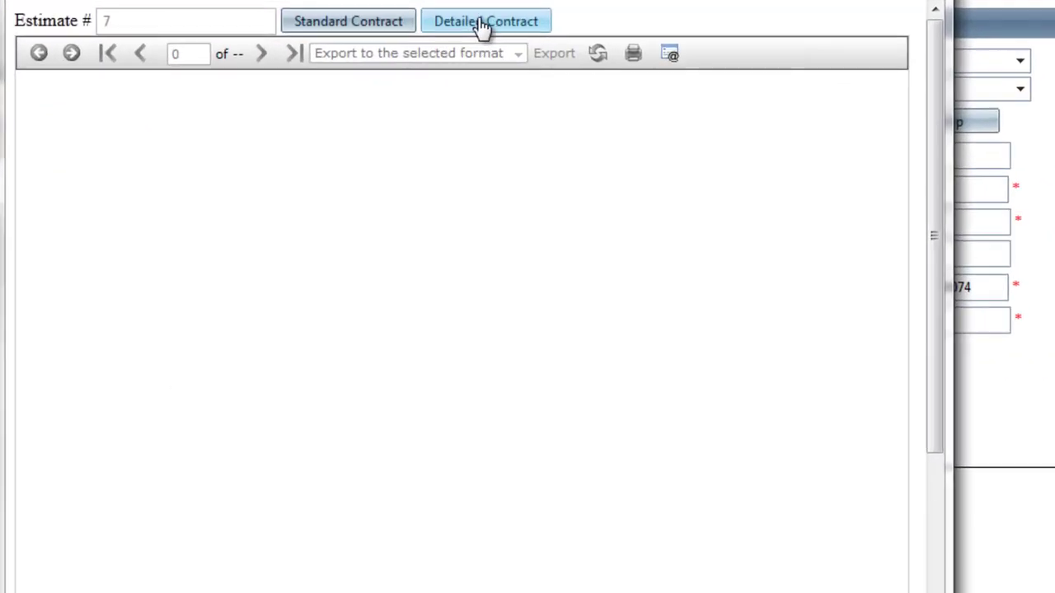
click(338, 24)
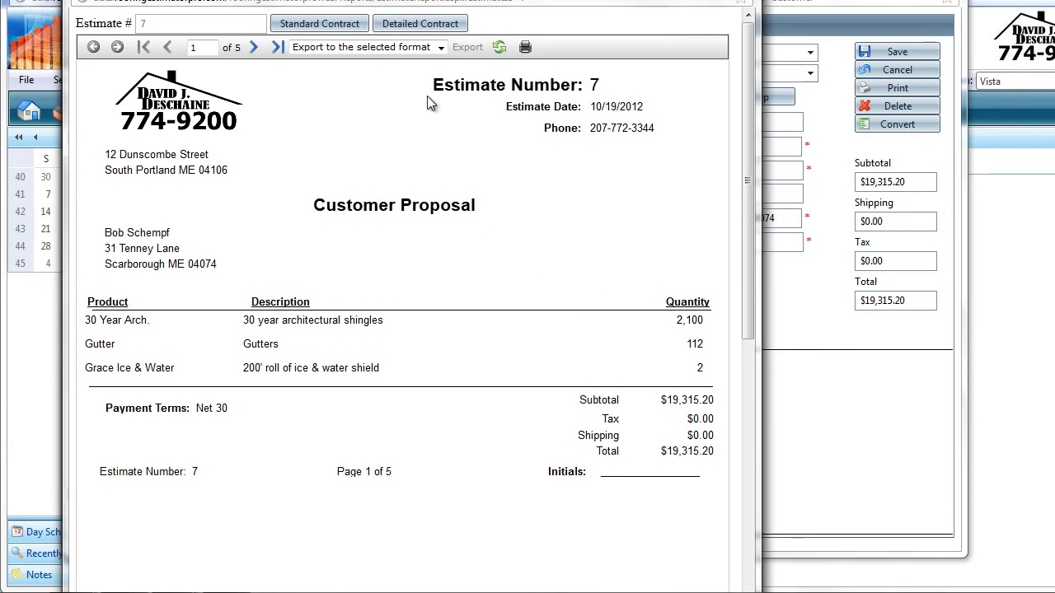
click(437, 28)
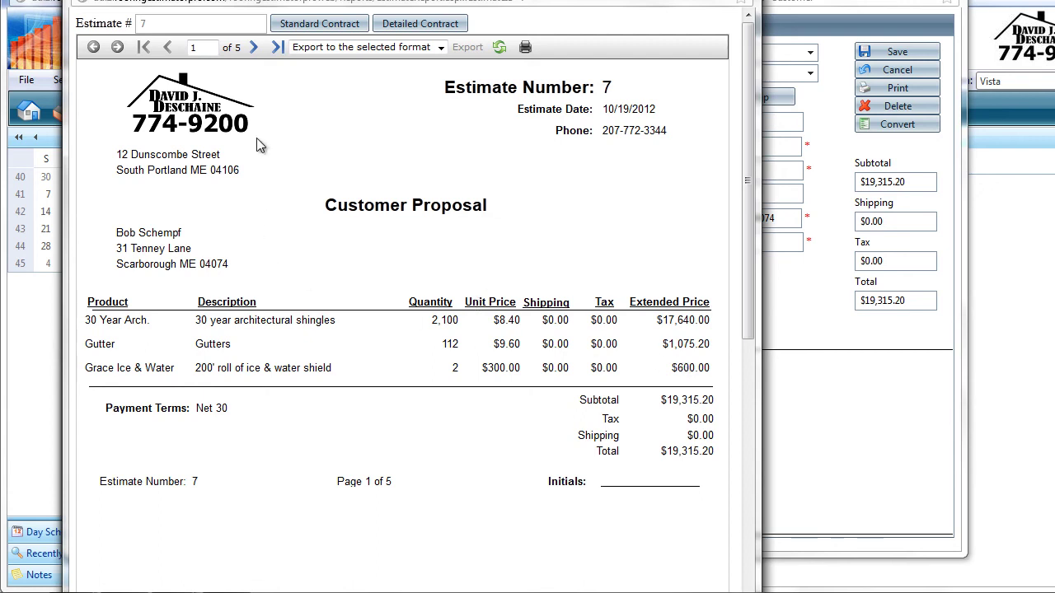
Page through the report to page 5's terms, then export it as an Acrobat (PDF) file.
click(254, 47)
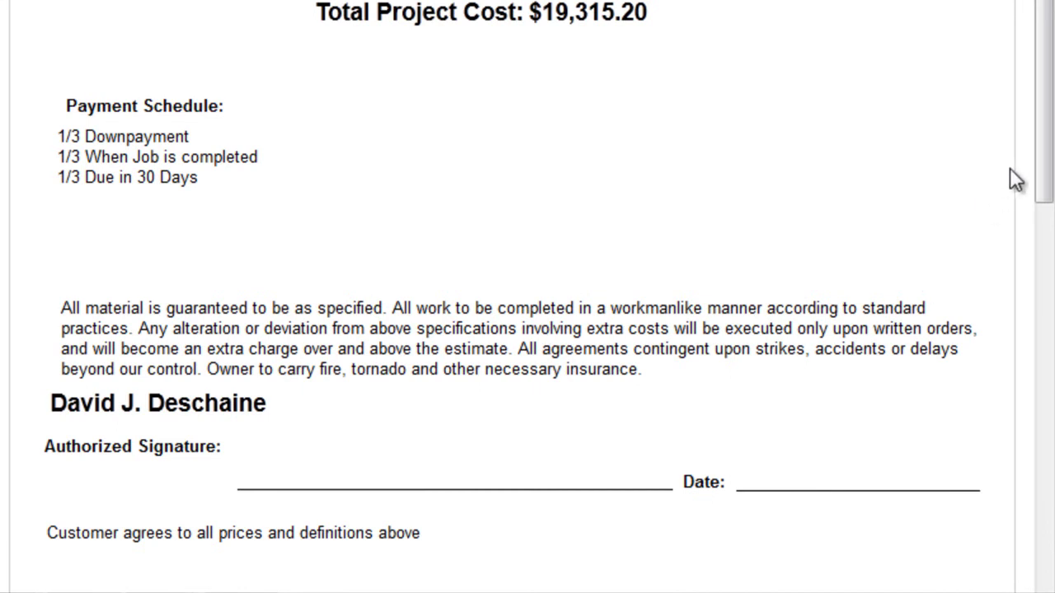
scroll(1036, 203, down, 4)
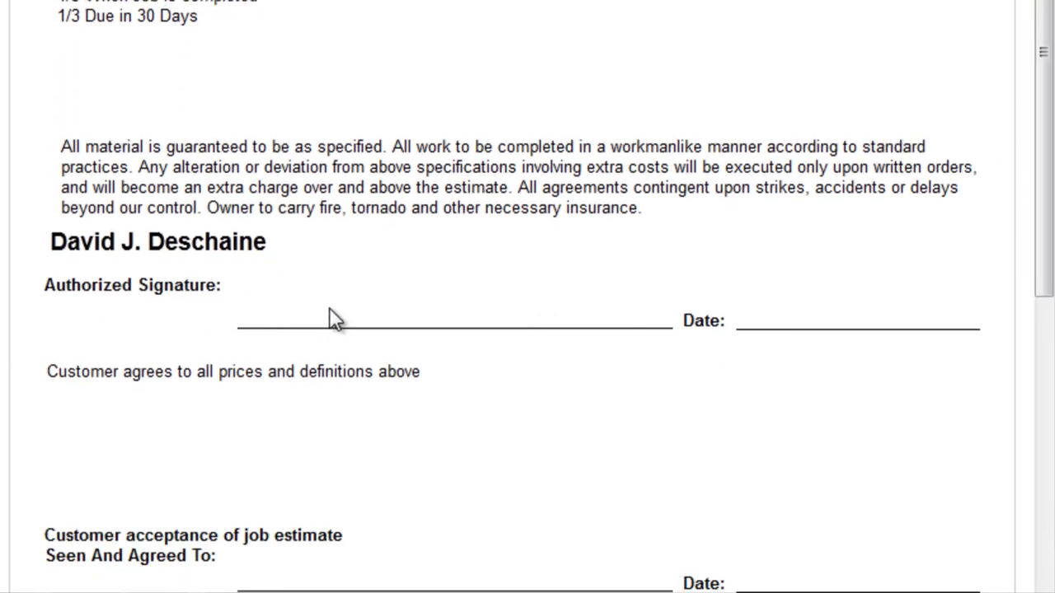
drag(1047, 170, 999, 302)
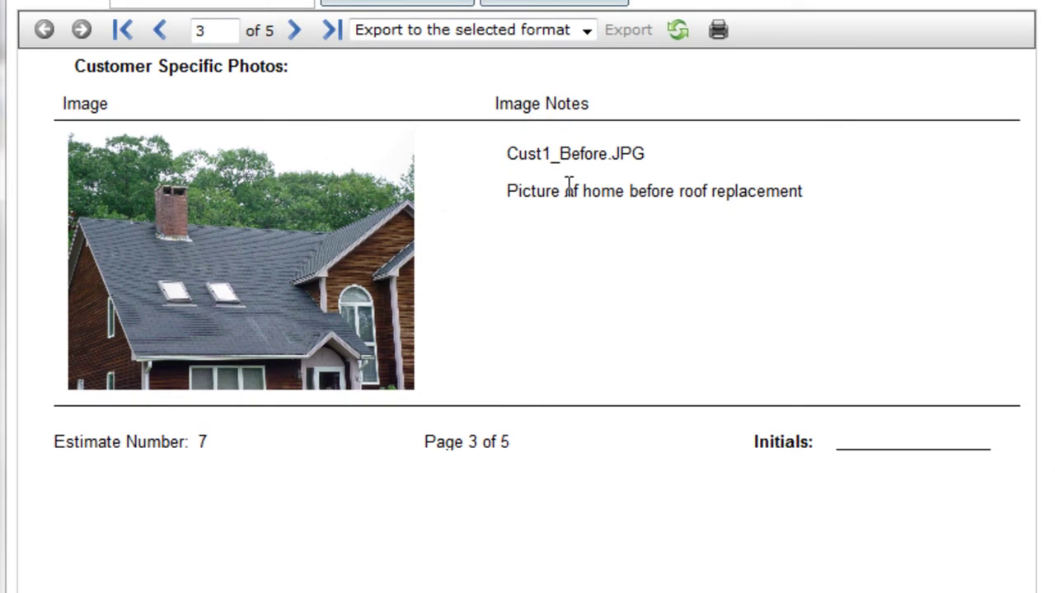
click(294, 31)
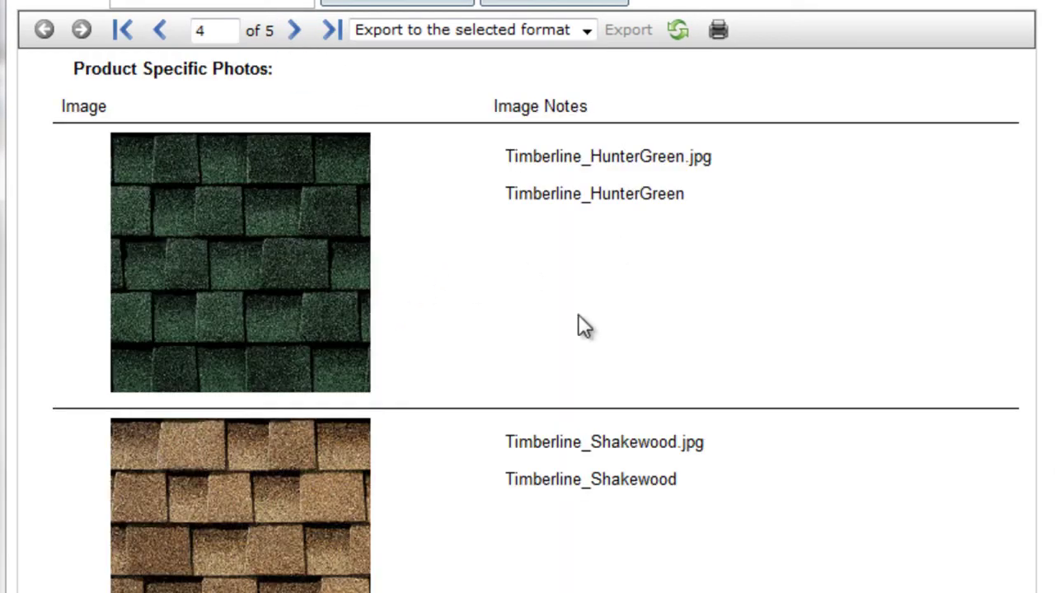
scroll(1029, 366, down, 6)
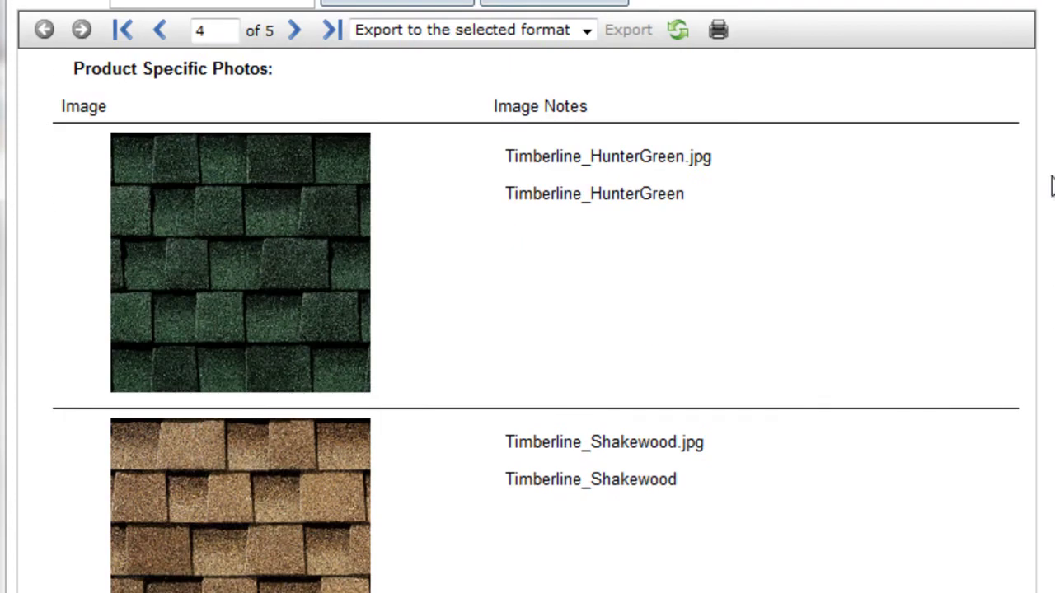
click(295, 32)
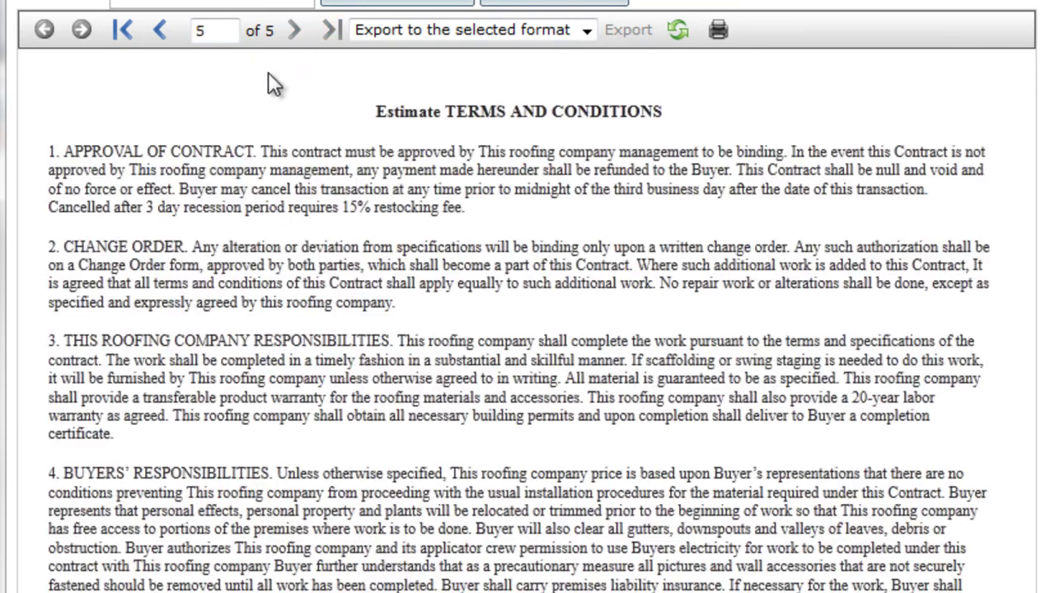
drag(1052, 239, 1047, 173)
click(586, 29)
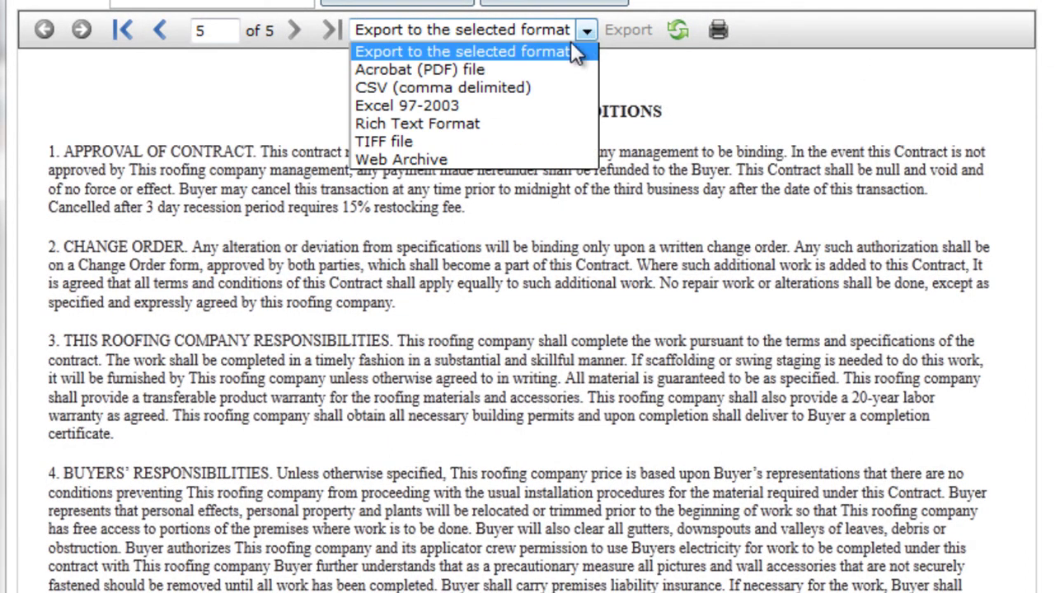
click(524, 68)
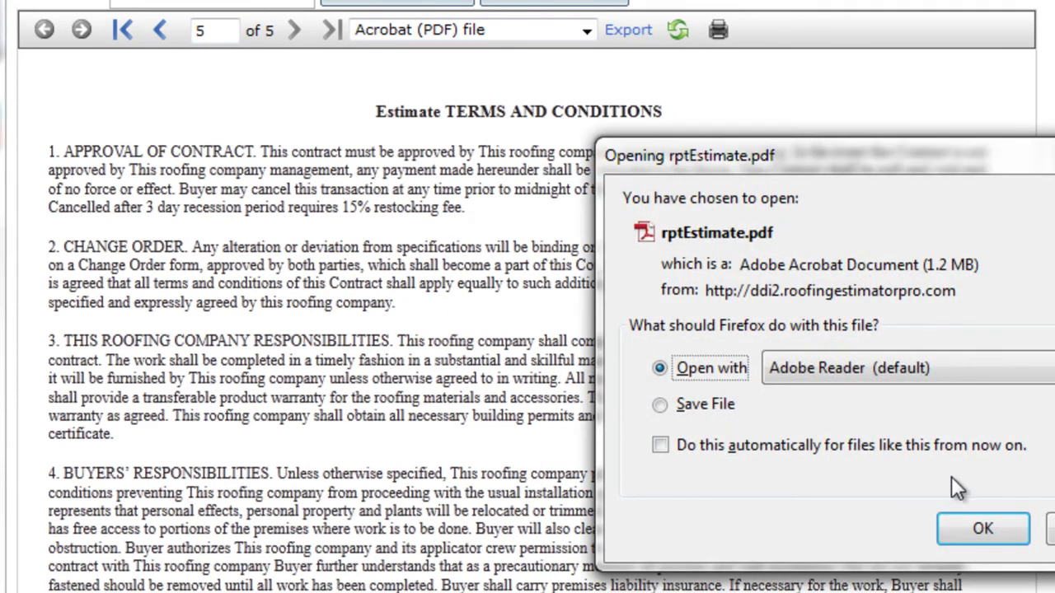
Choose Save File for rptEstimate.pdf and confirm the download.
click(713, 407)
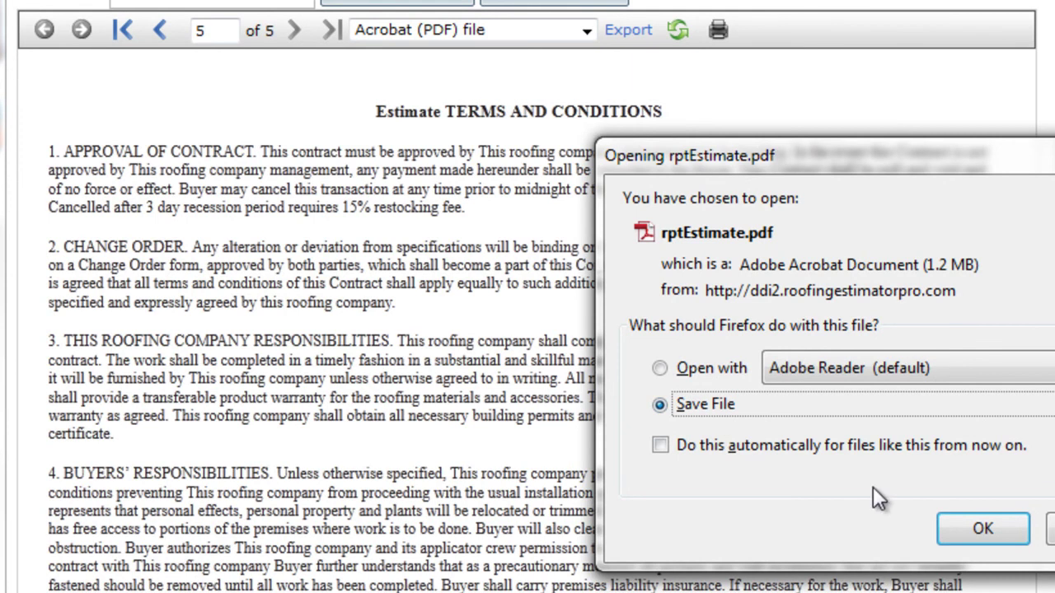
click(990, 530)
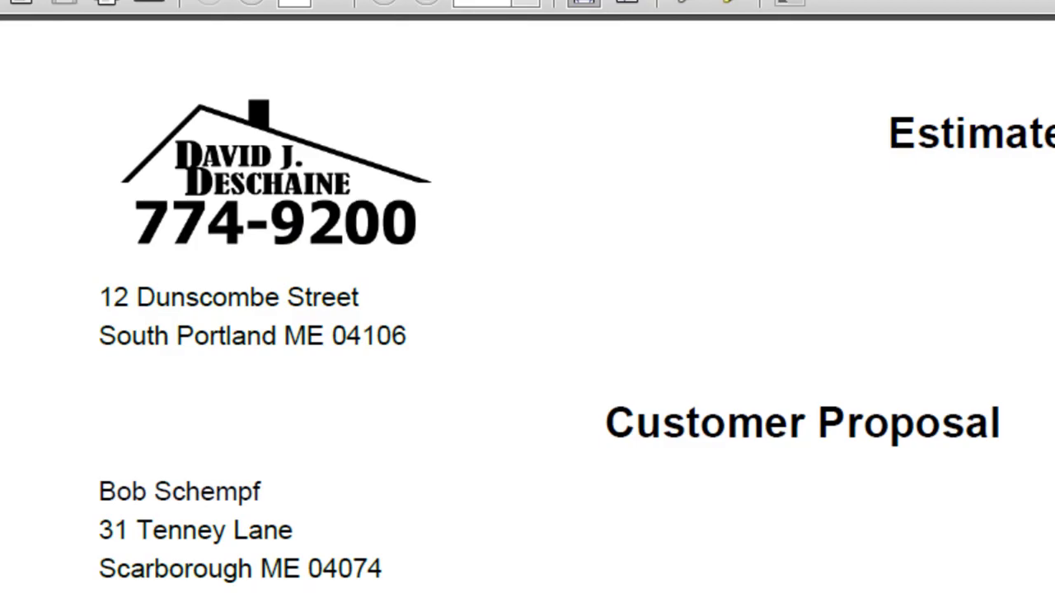
Save a copy of the PDF into the project folder under C:\Stuff via File > Save As.
key(alt+f)
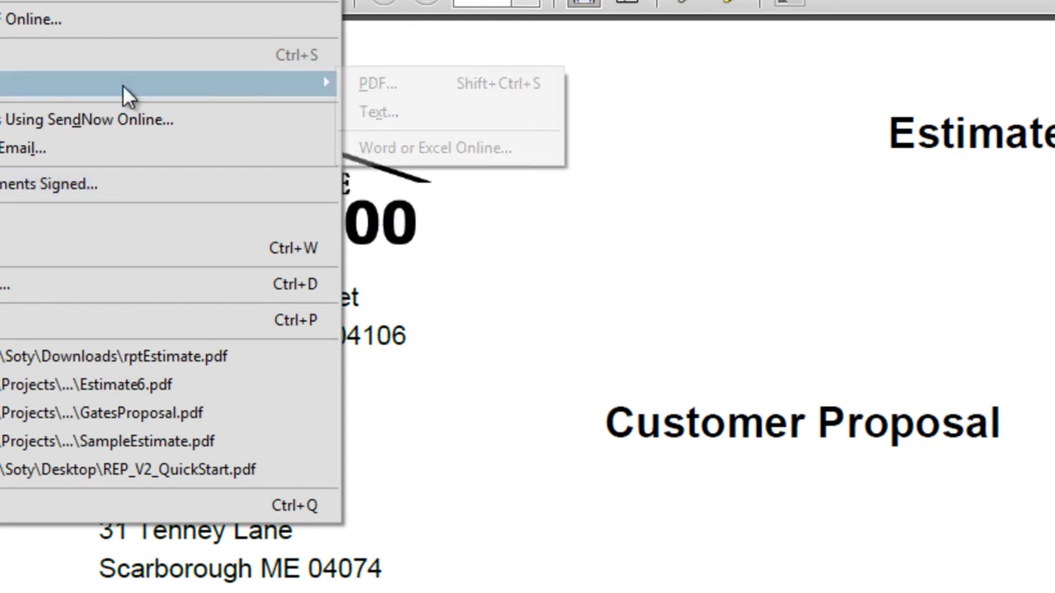
click(367, 84)
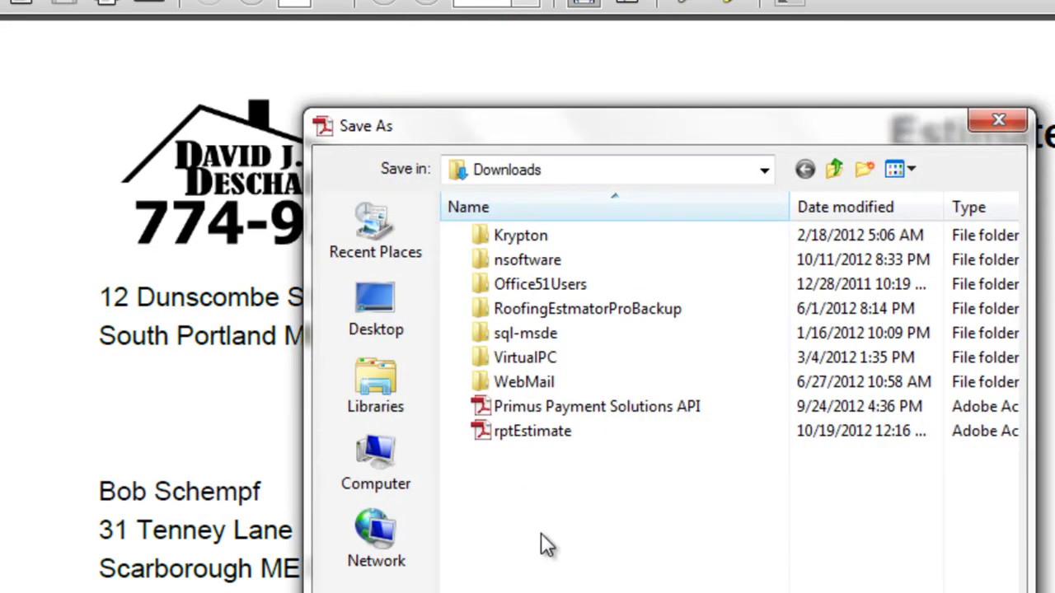
click(389, 299)
double_click(527, 407)
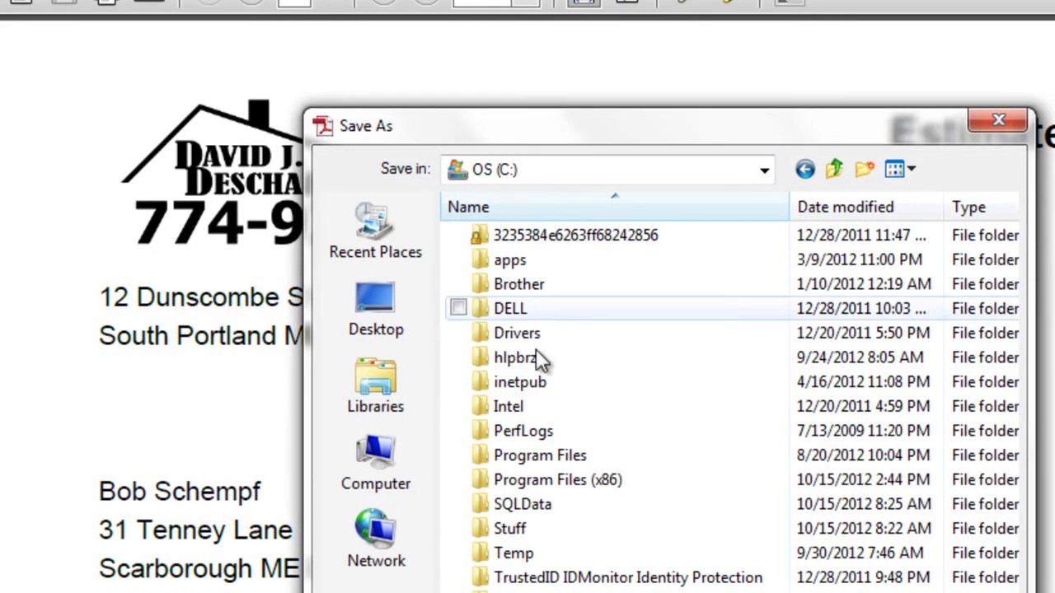
double_click(499, 531)
double_click(512, 285)
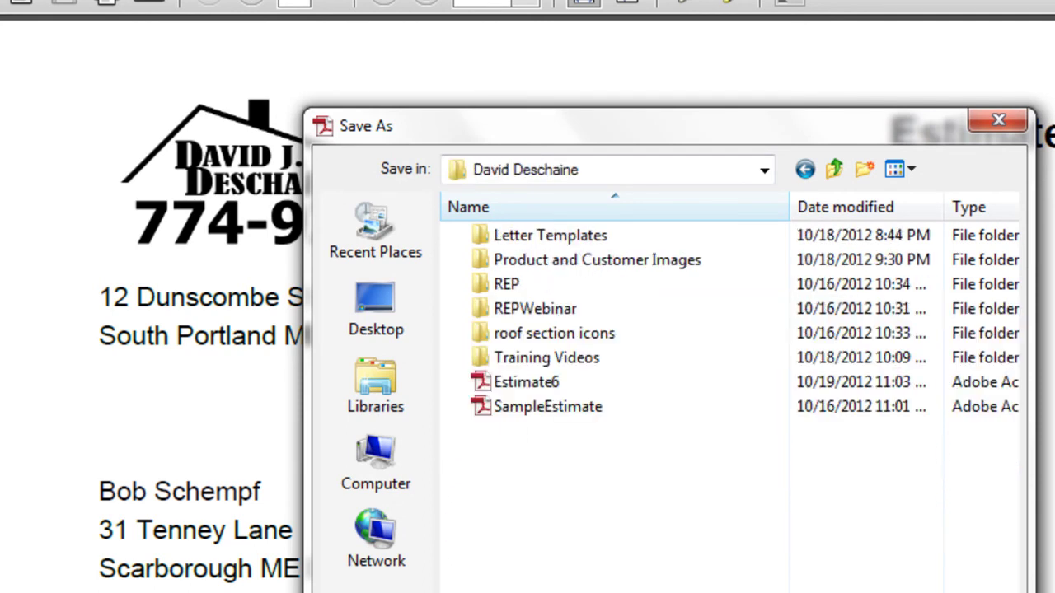
key(Return)
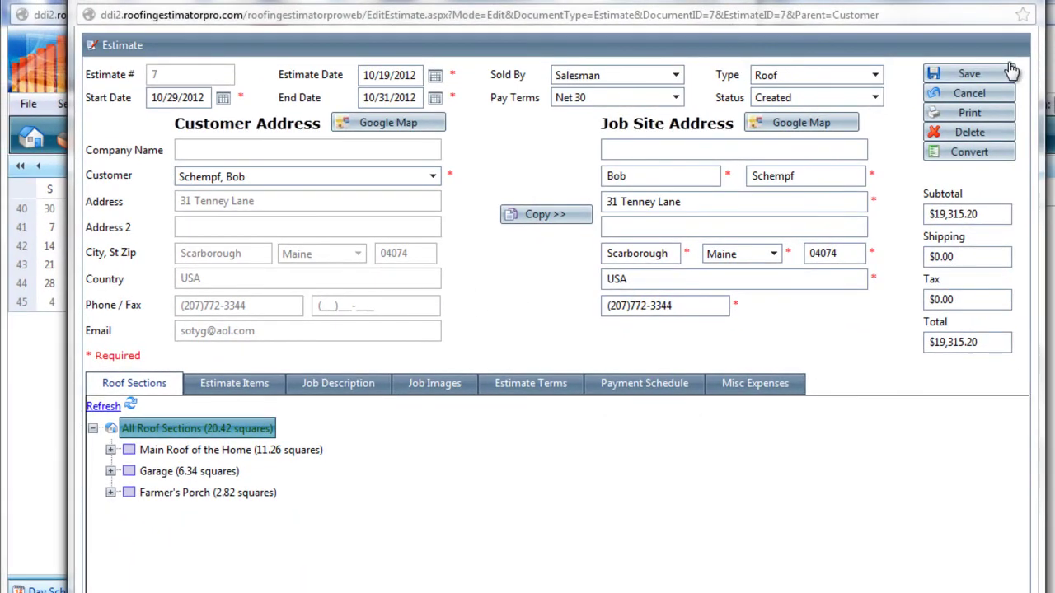
Start a new letter from the Proposal Acceptance template, replacing 'Thanks for accepting' with 'Attached please find'.
click(1028, 5)
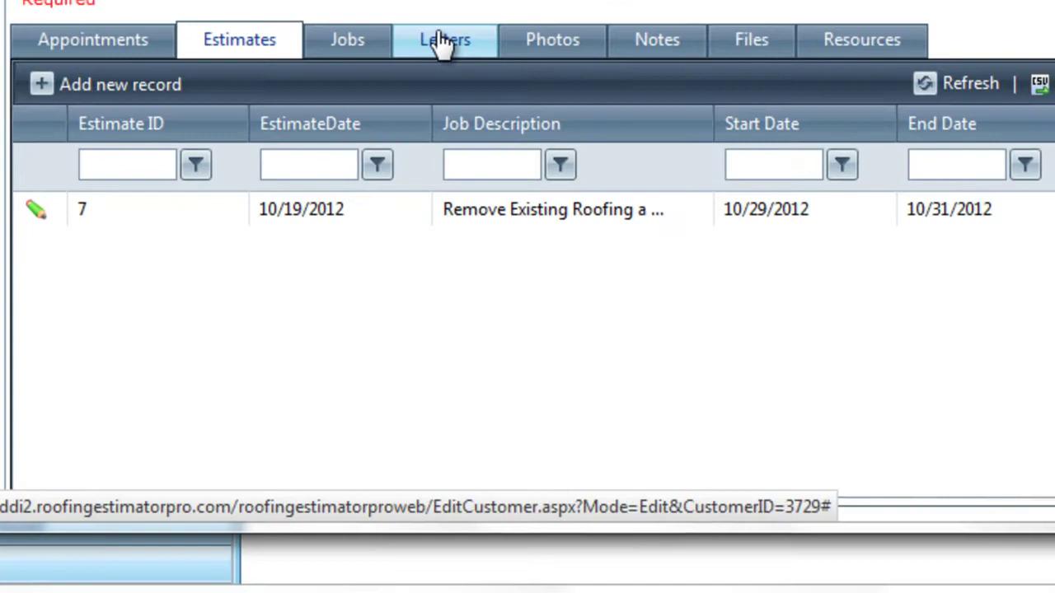
click(371, 253)
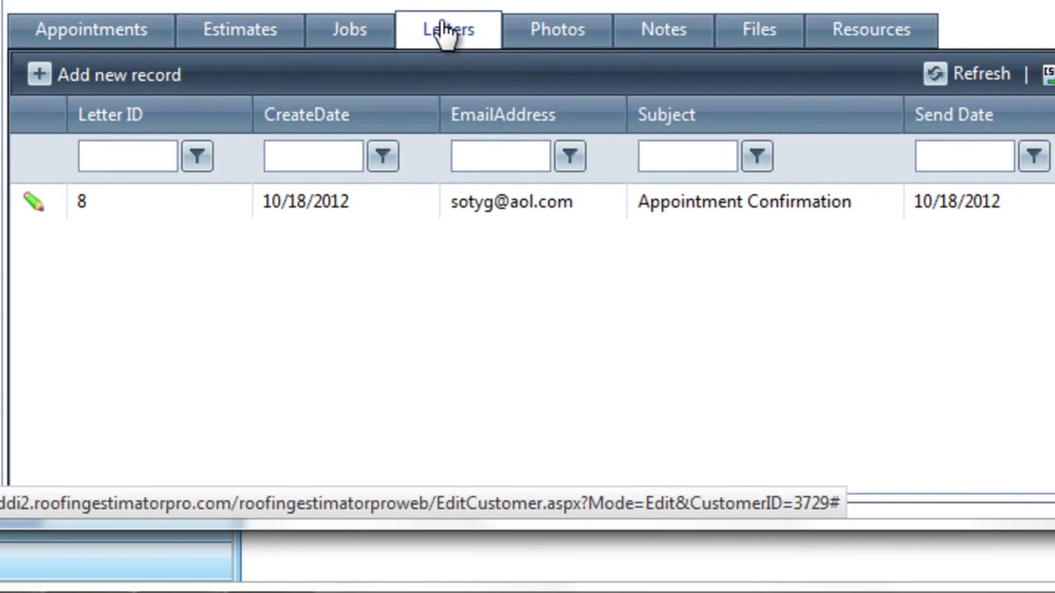
click(112, 76)
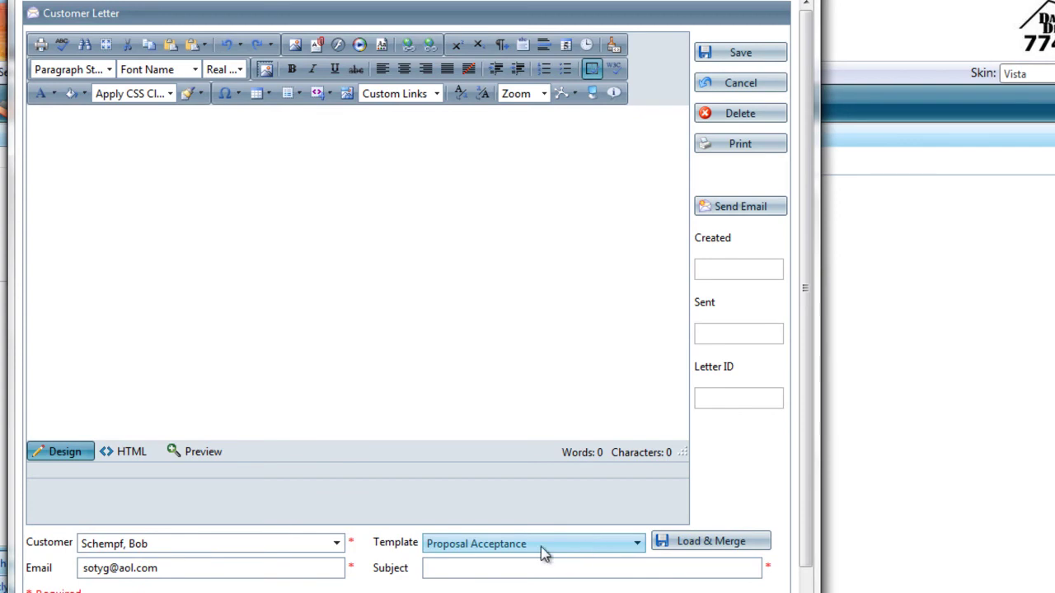
click(672, 544)
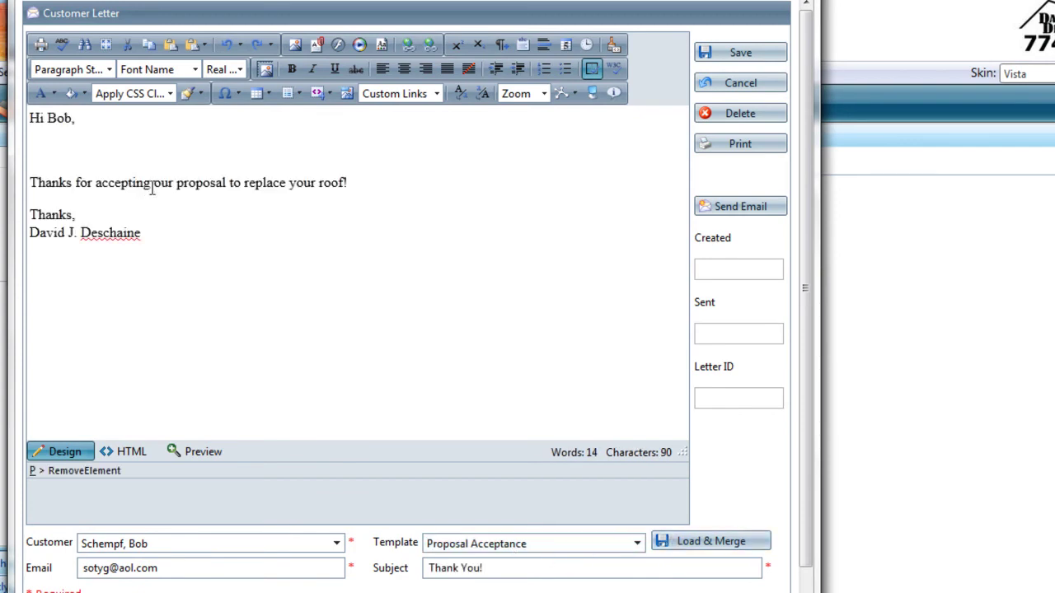
drag(151, 183, 28, 183)
text(Attached please find)
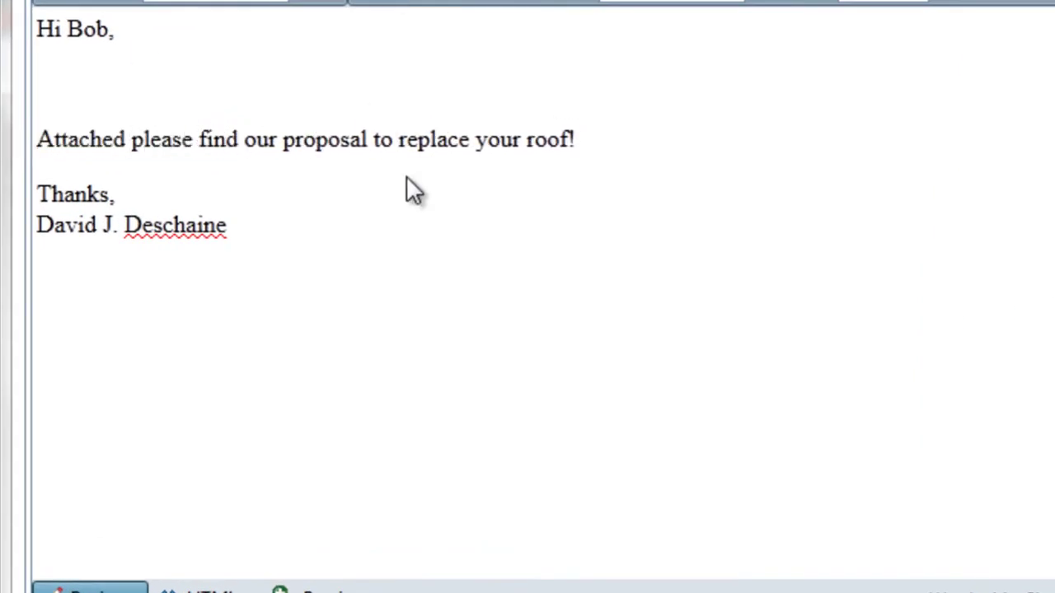
click(407, 177)
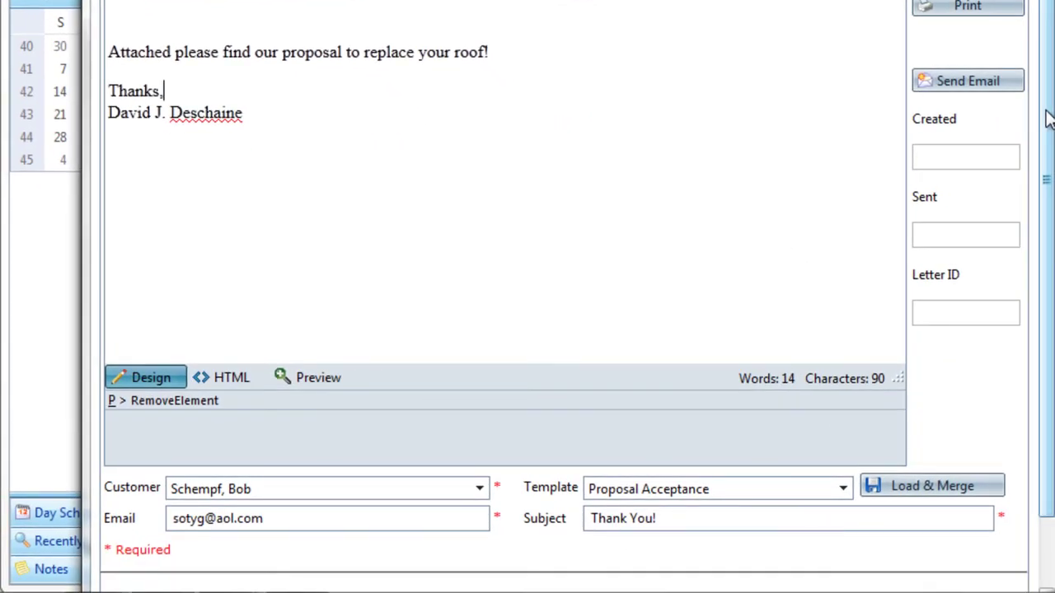
Browse for the attachment and correct the misspelled file name Estomate7 to Estimate7.
scroll(1010, 330, down, 1)
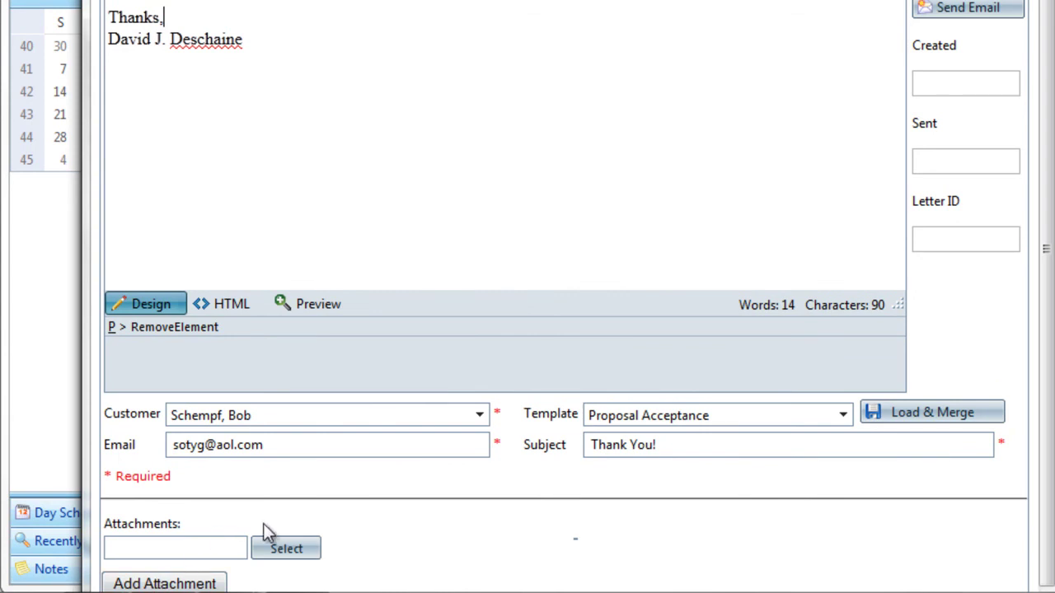
click(284, 549)
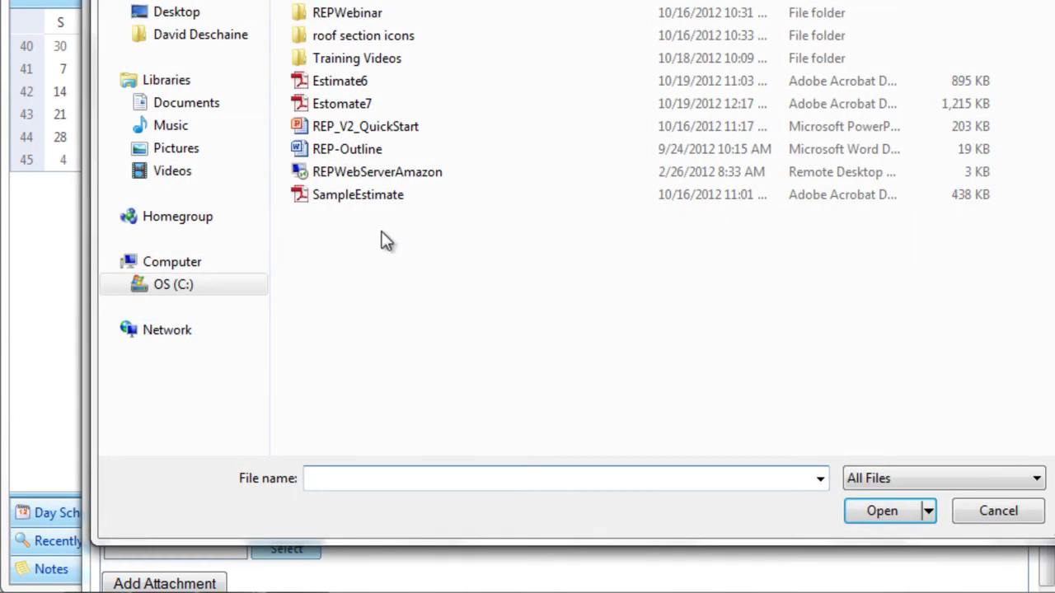
click(341, 103)
click(338, 106)
click(338, 105)
key(BackSpace)
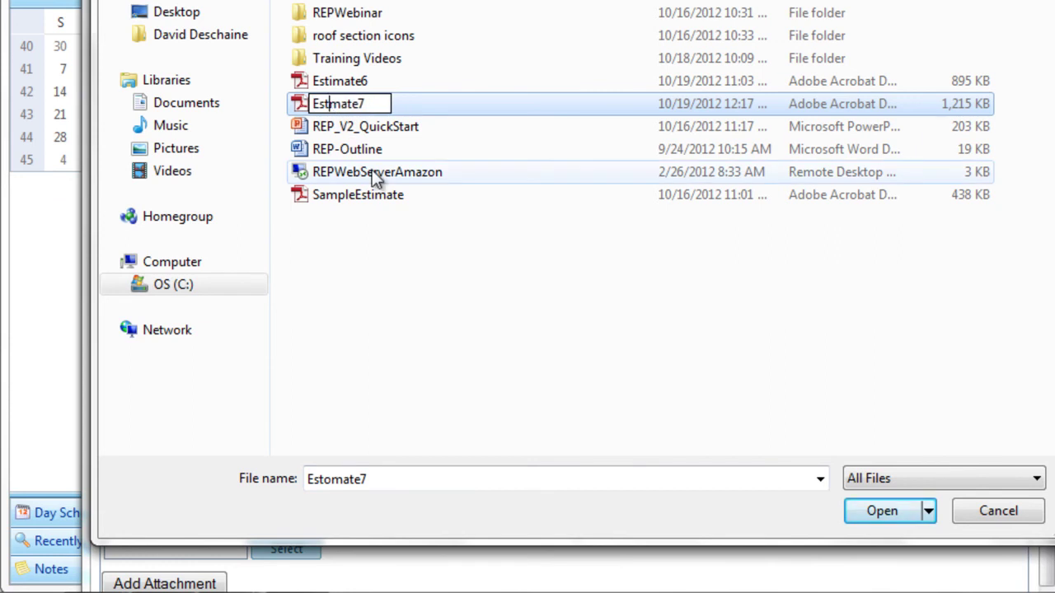
text(i)
key(Return)
Attach and upload Estimate7.pdf to the Thank You! letter.
double_click(366, 102)
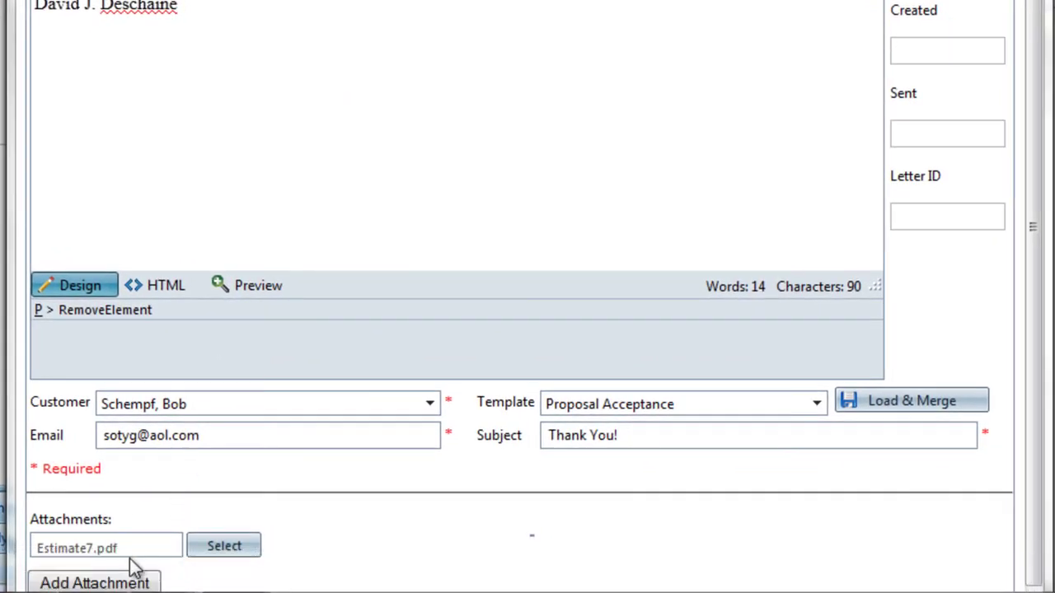
click(95, 581)
scroll(999, 206, down, 3)
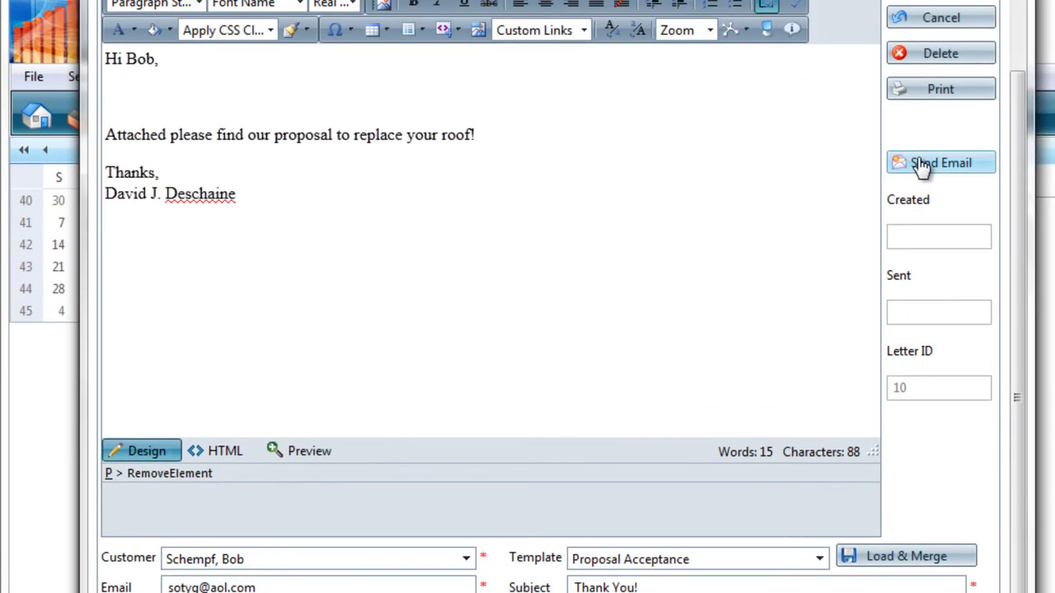
Email the Thank You! letter, save it as letter 10, and show the customer's Estimates list.
click(923, 135)
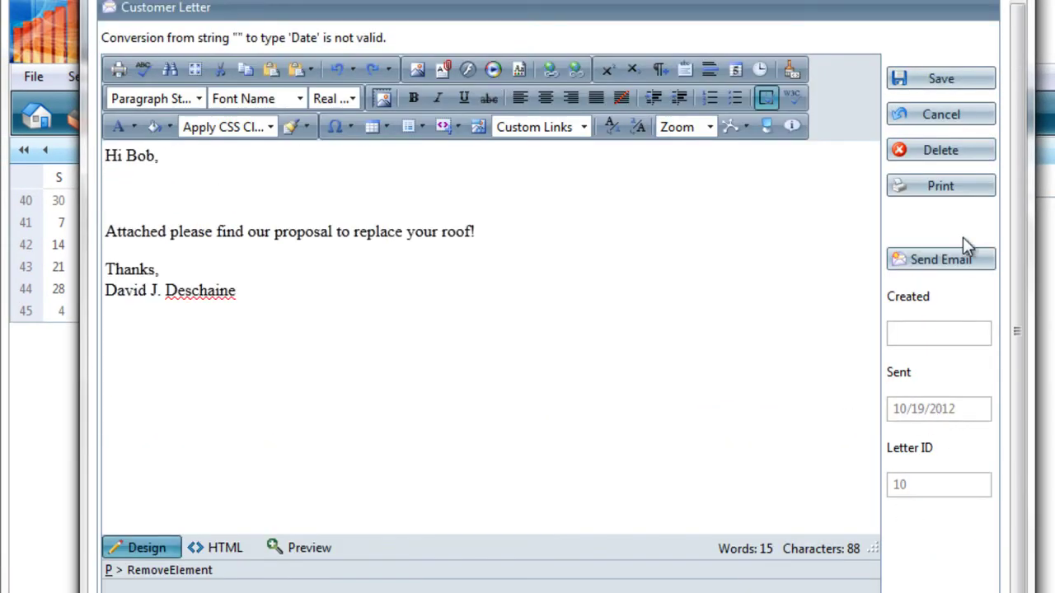
click(917, 75)
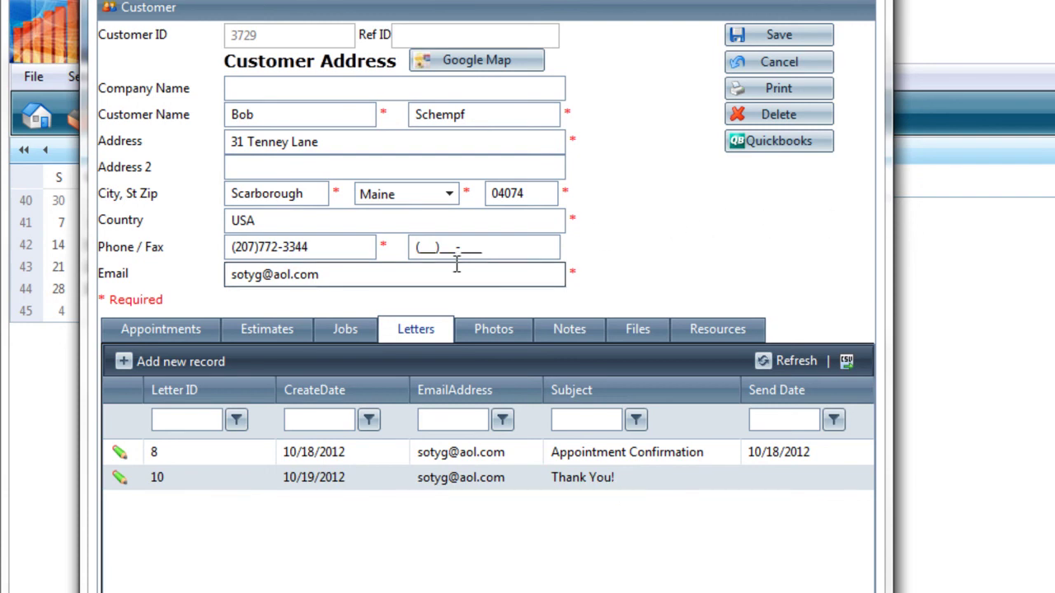
click(280, 331)
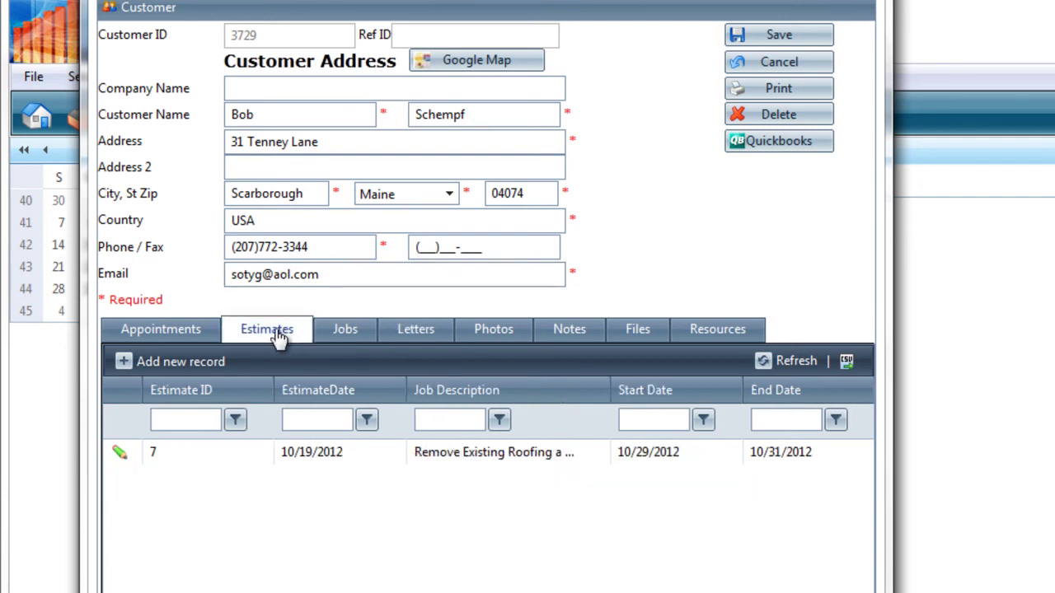
Convert estimate 7 to a job and refresh the Jobs list so job 4 (10/29–10/31/2012) appears.
click(118, 455)
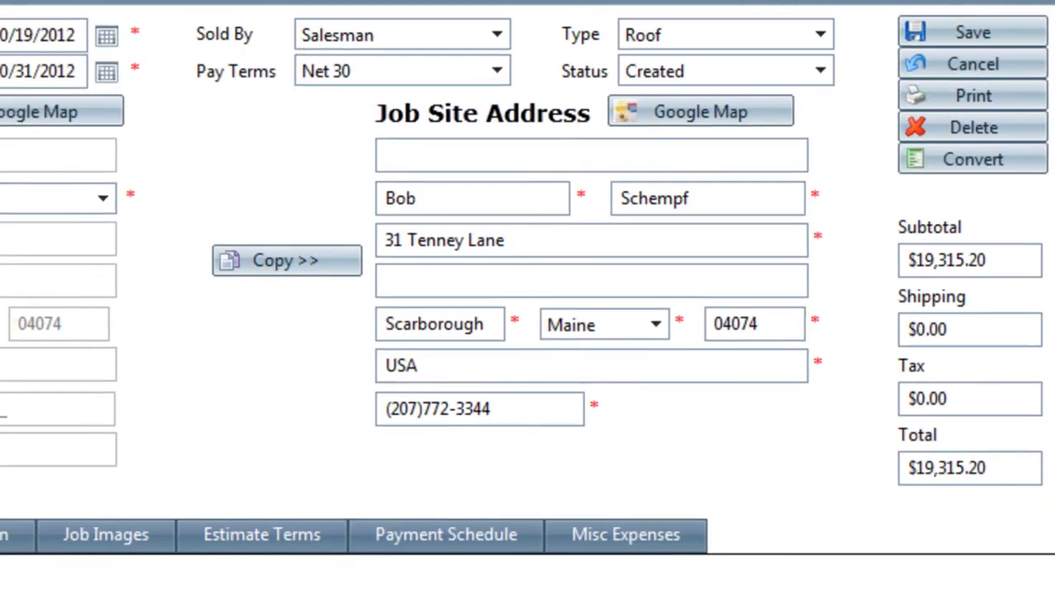
click(956, 41)
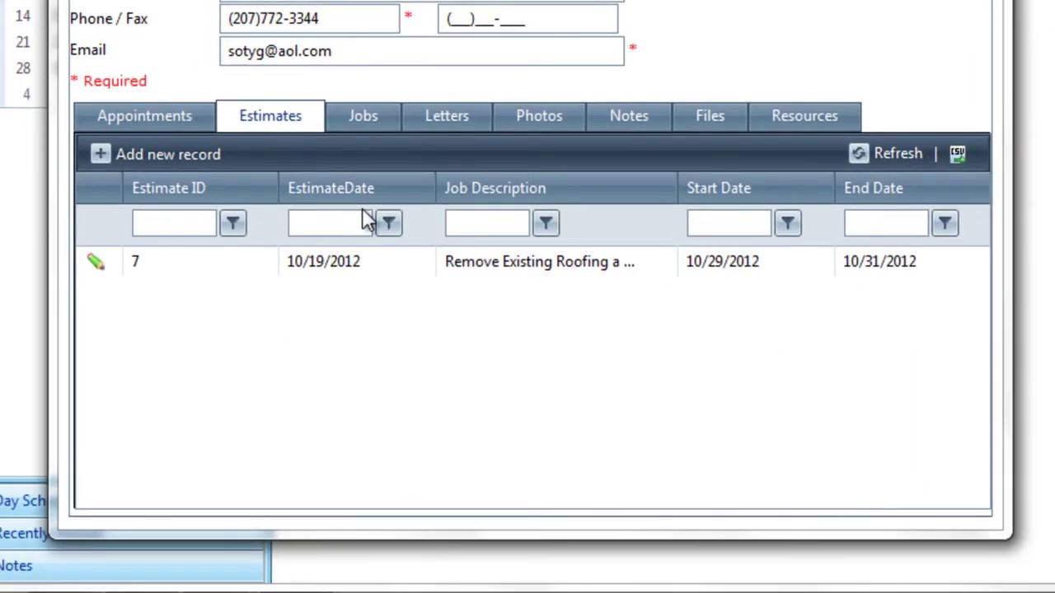
click(361, 121)
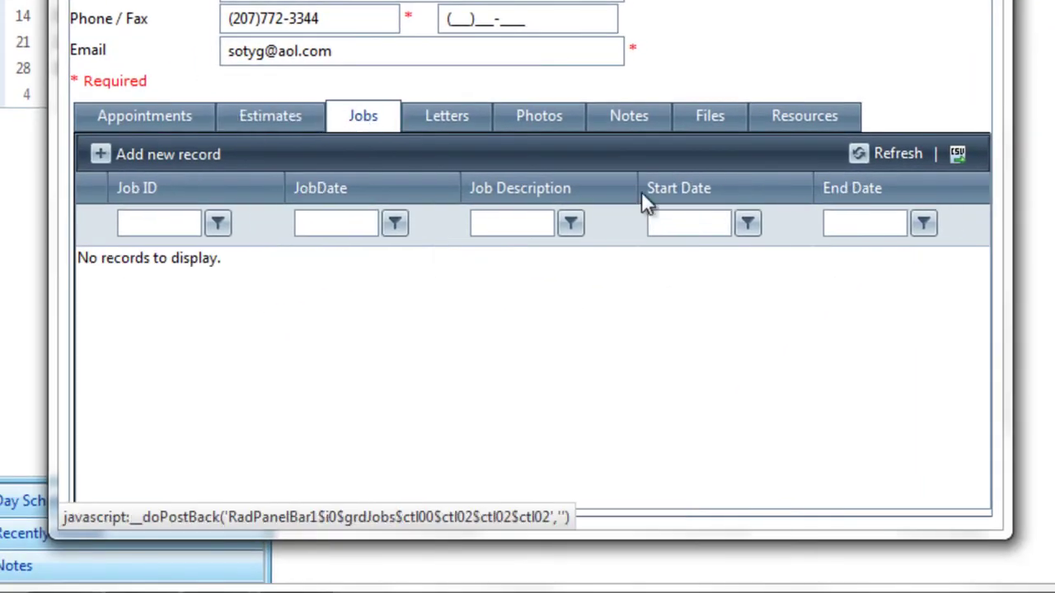
click(896, 158)
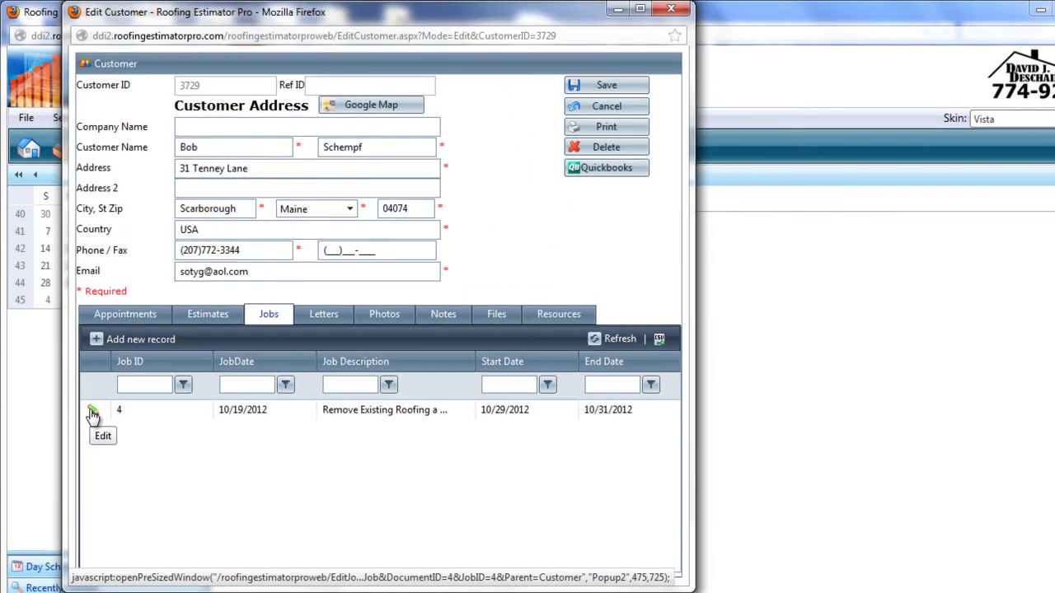
Open job 4, leave its status at Not Started, and view its empty Misc Expenses list.
click(93, 414)
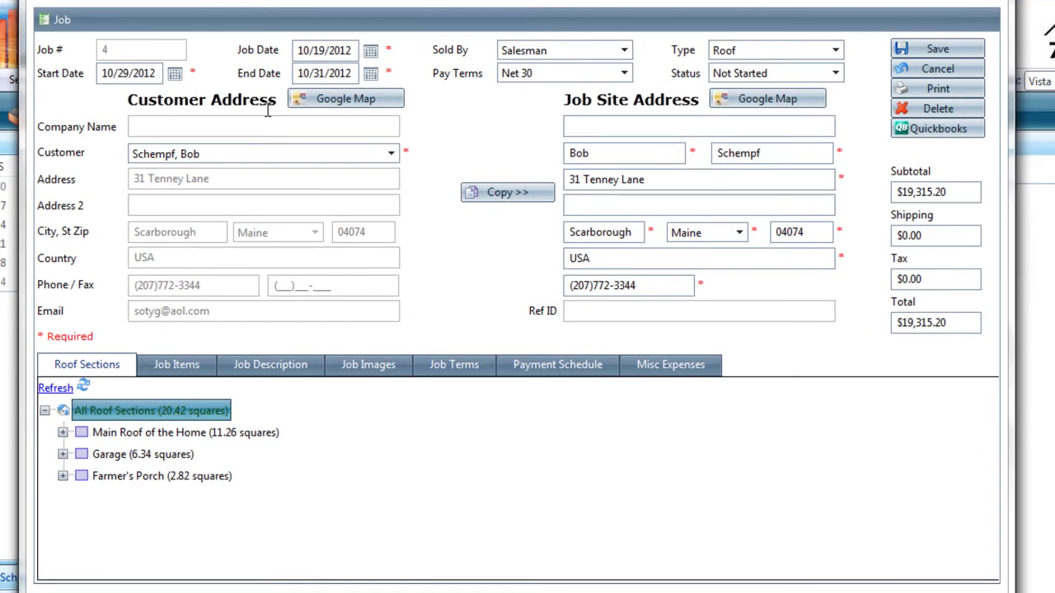
click(751, 80)
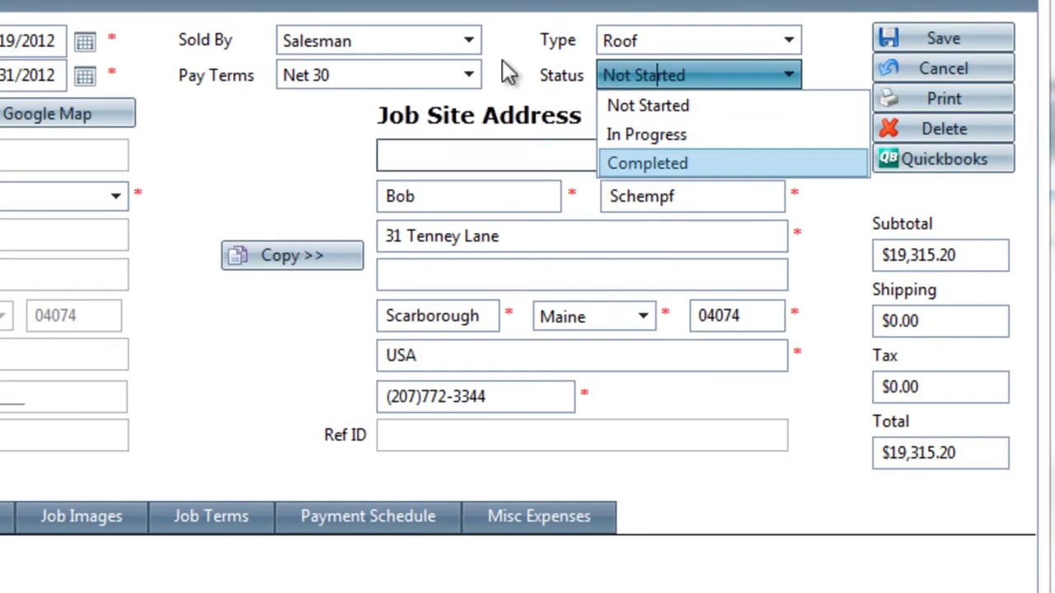
click(530, 95)
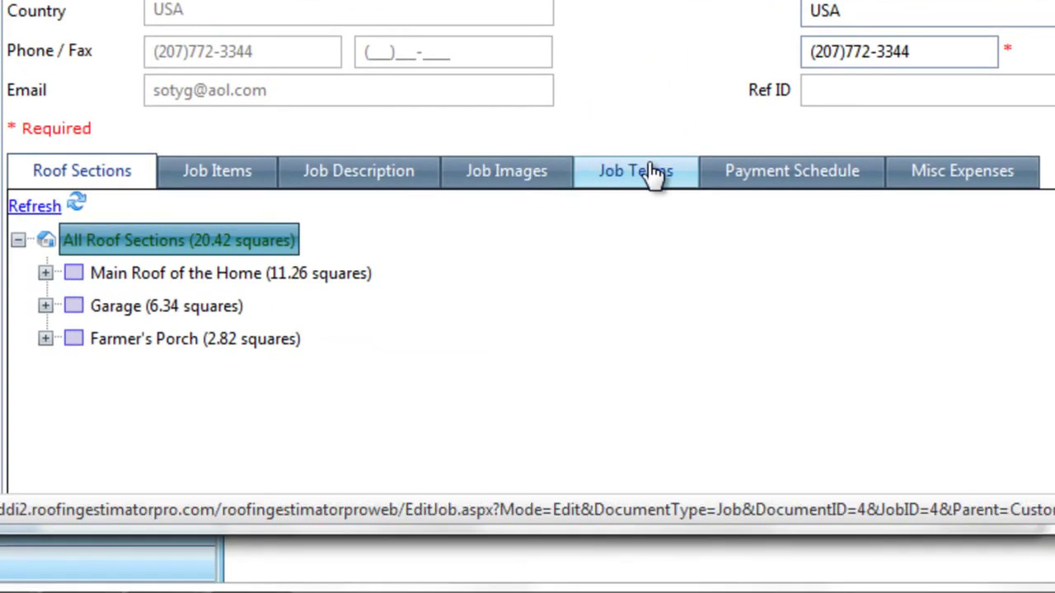
click(963, 177)
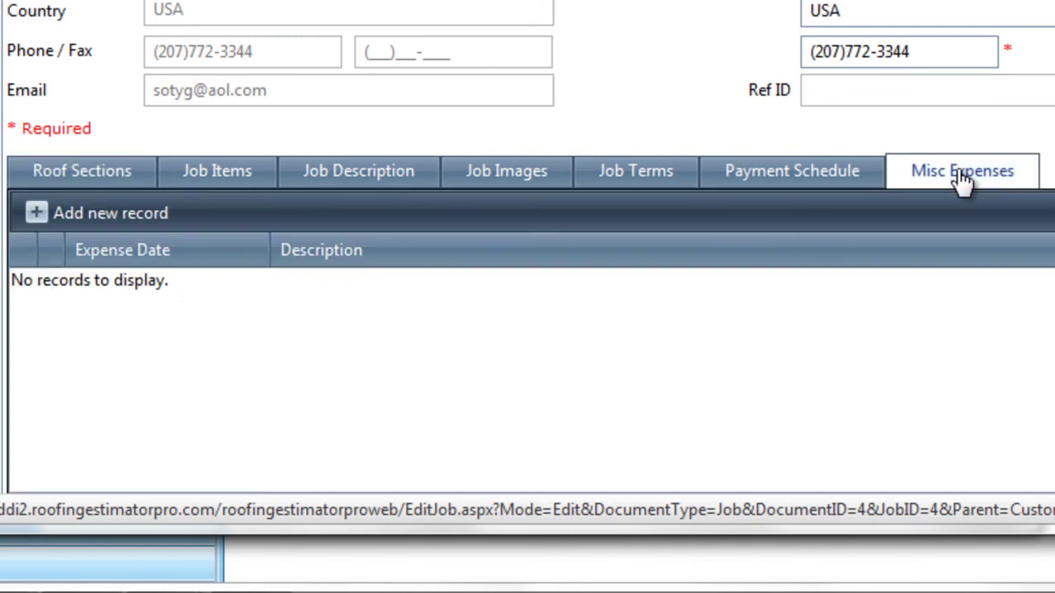
Start a new food expense described as 'Lunch for the crew'.
click(145, 220)
click(649, 141)
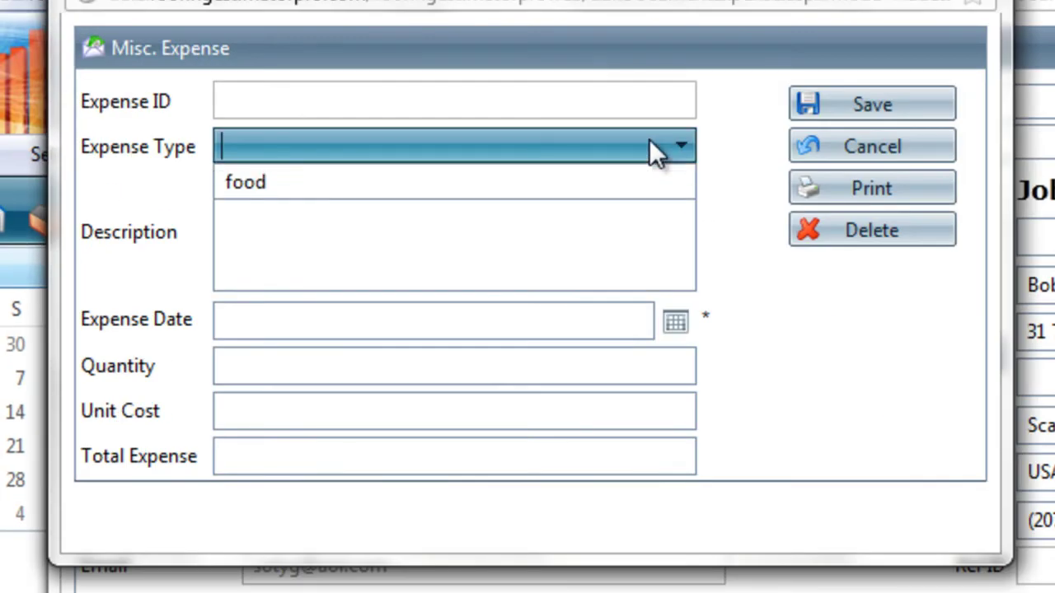
click(426, 176)
click(409, 202)
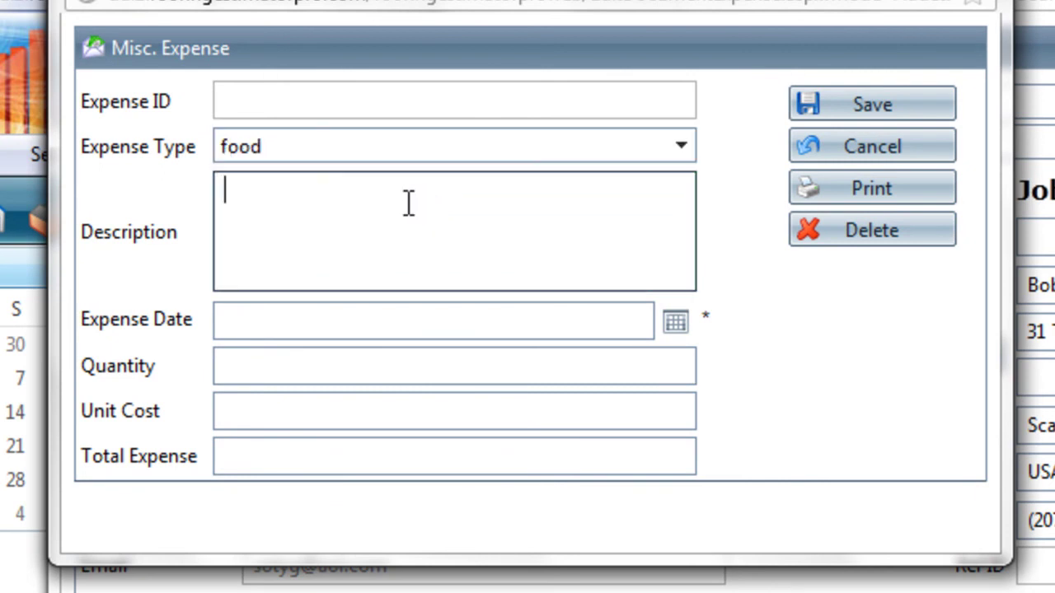
text(Lunch fo)
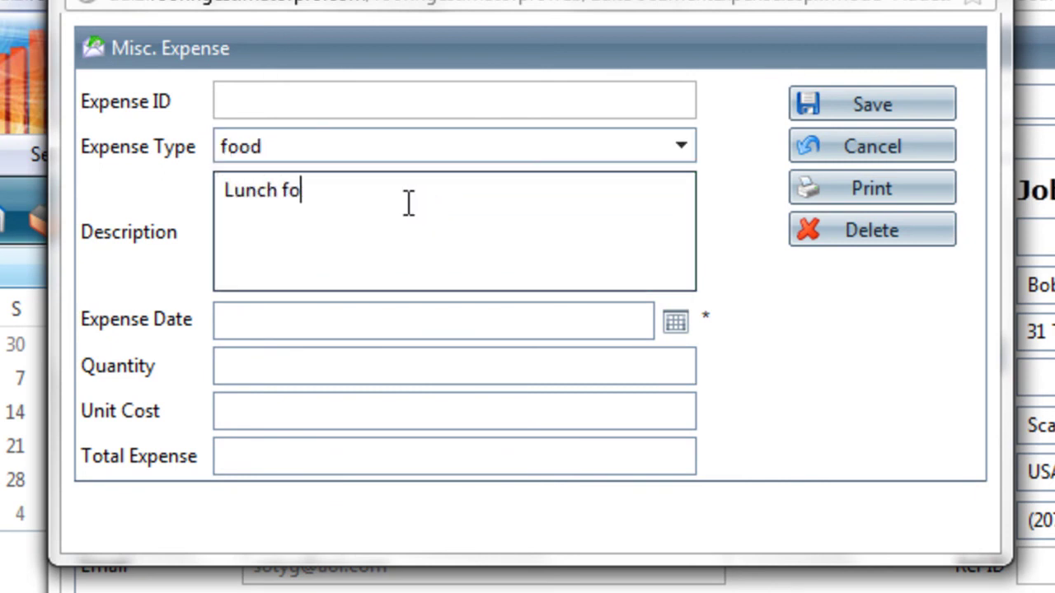
text(r the crew)
key(Tab)
Date the expense 10/29/2012, enter quantity 1 at $55.58, and save it.
click(675, 320)
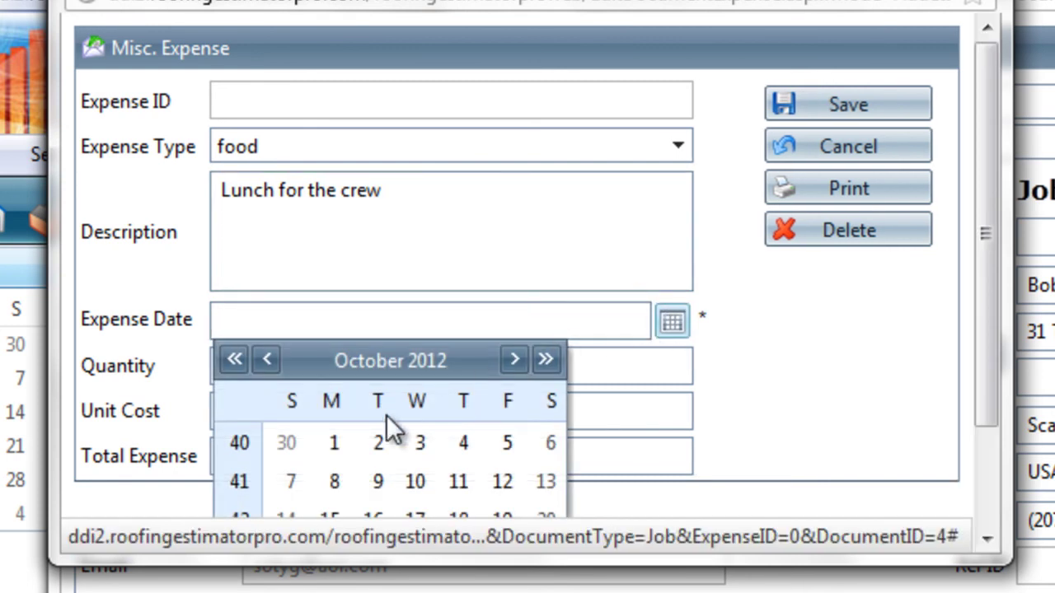
scroll(978, 345, down, 3)
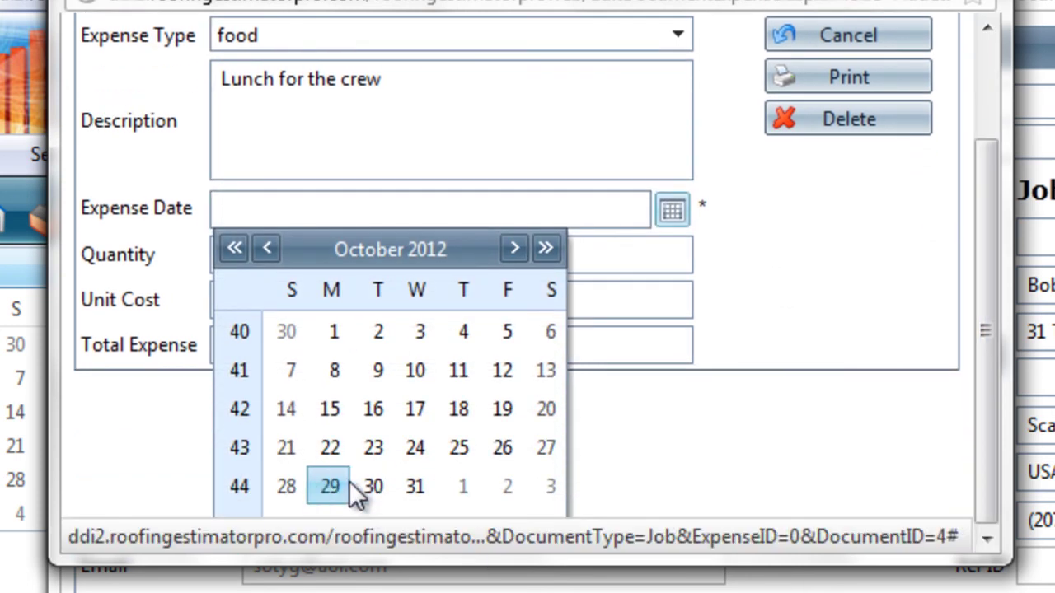
click(330, 487)
click(314, 369)
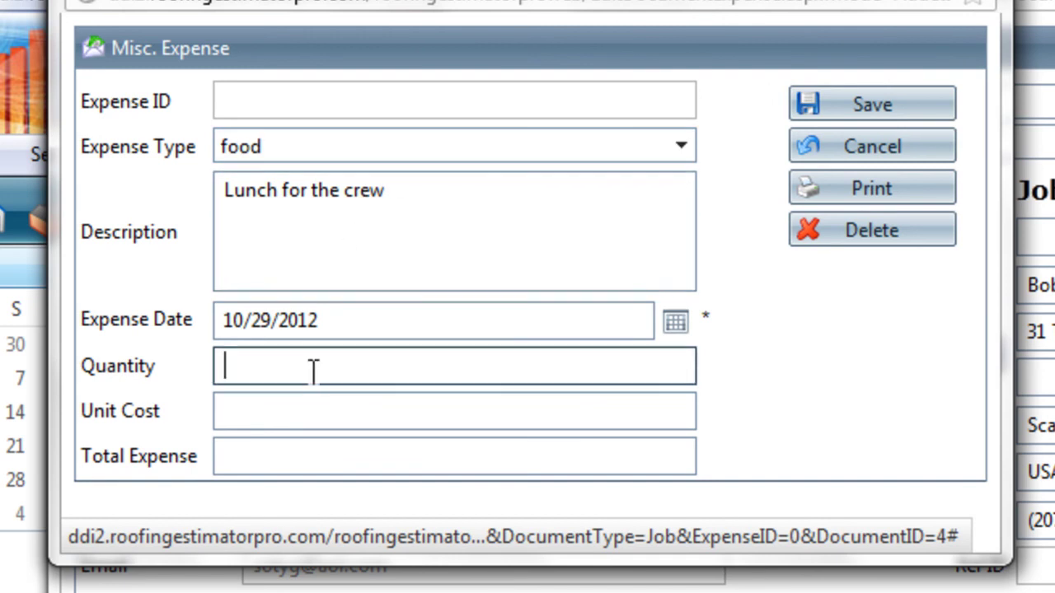
text(1)
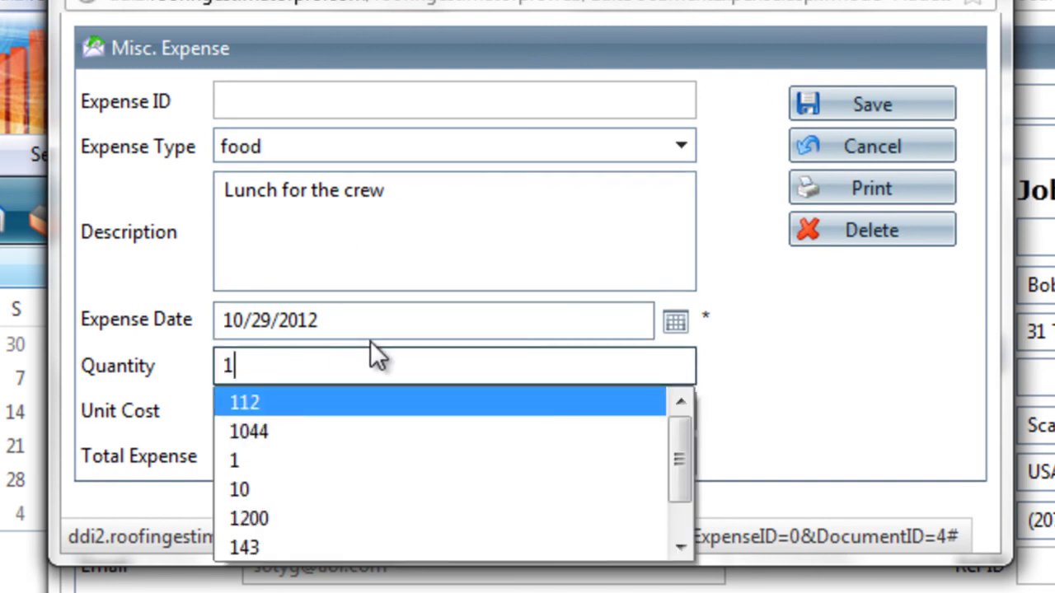
click(272, 426)
text(55.58)
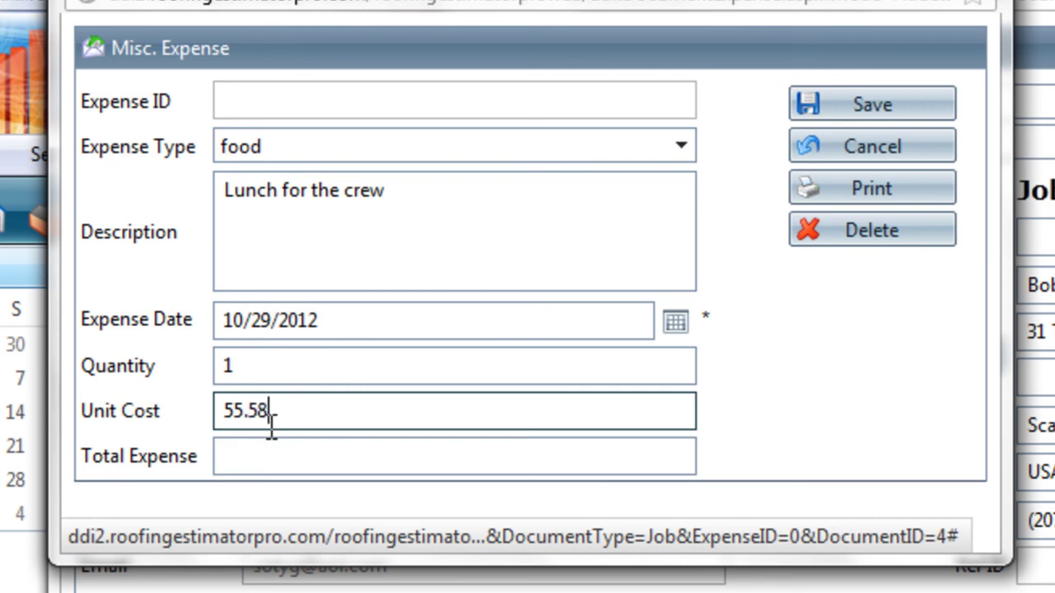
key(Tab)
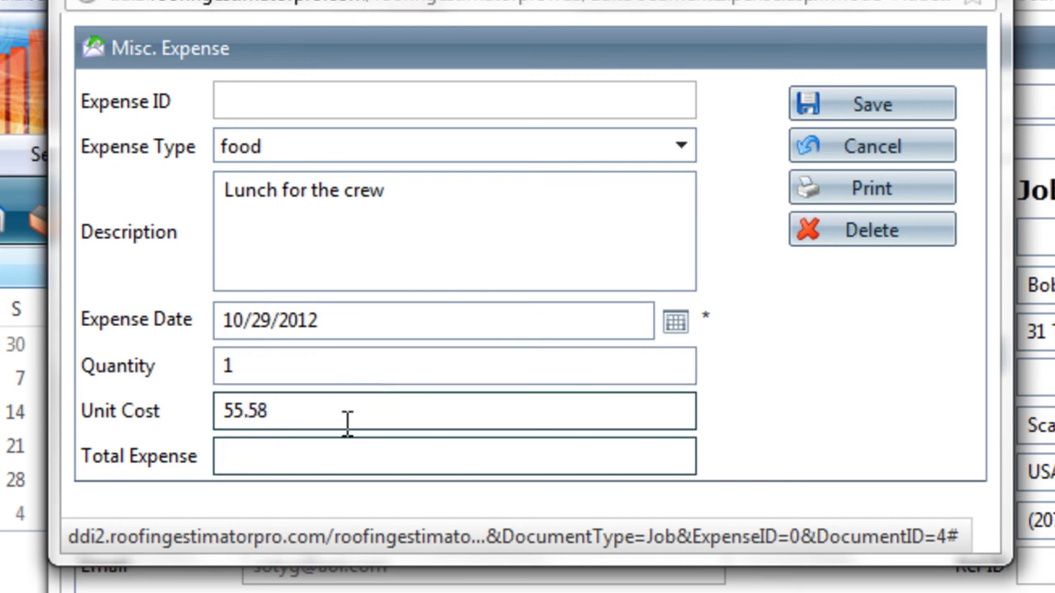
text(55.58)
click(854, 108)
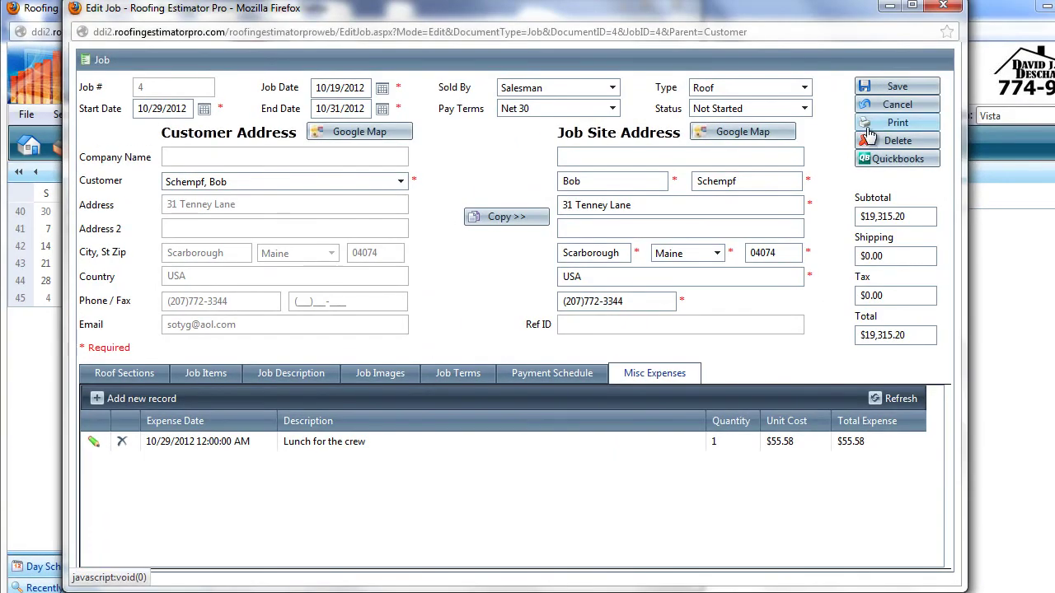
Generate the one-page Job Work Order report for job 4.
click(876, 127)
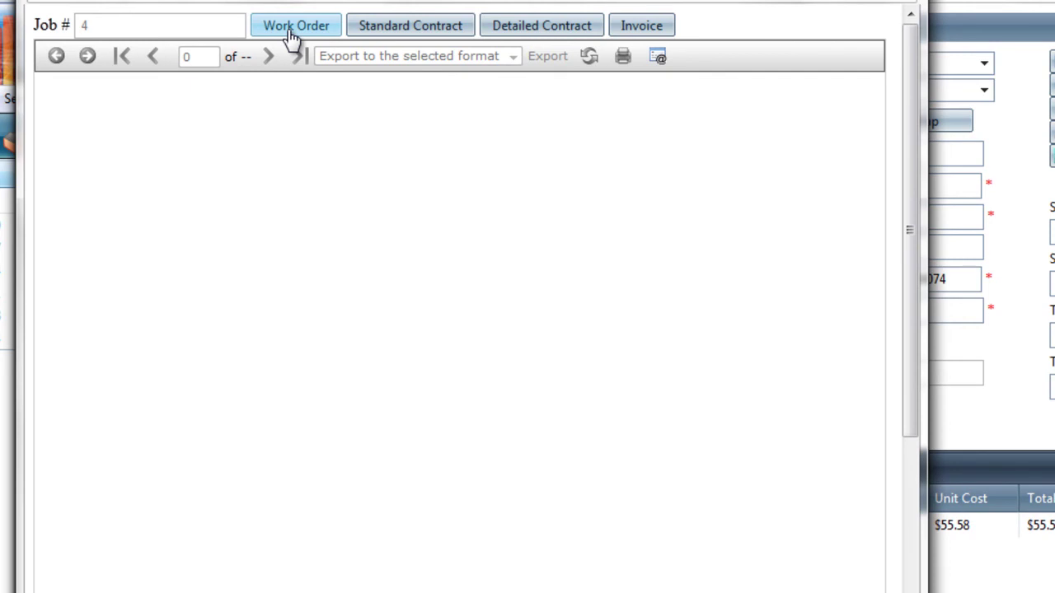
click(290, 37)
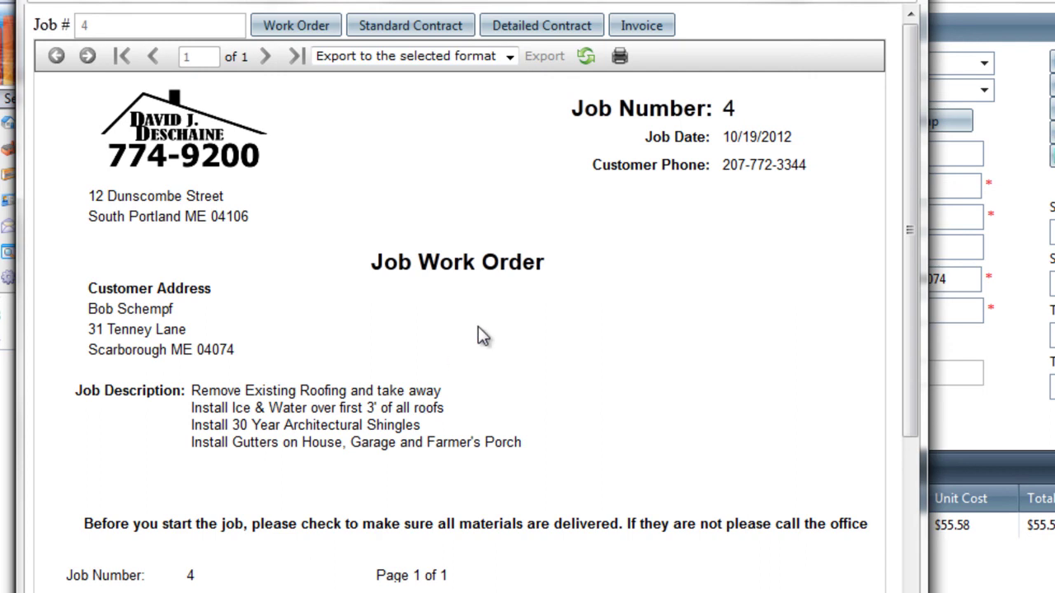
Generate job 4's Job Invoice totalling $19,315.20 with Net 30 terms and scroll through it.
click(643, 27)
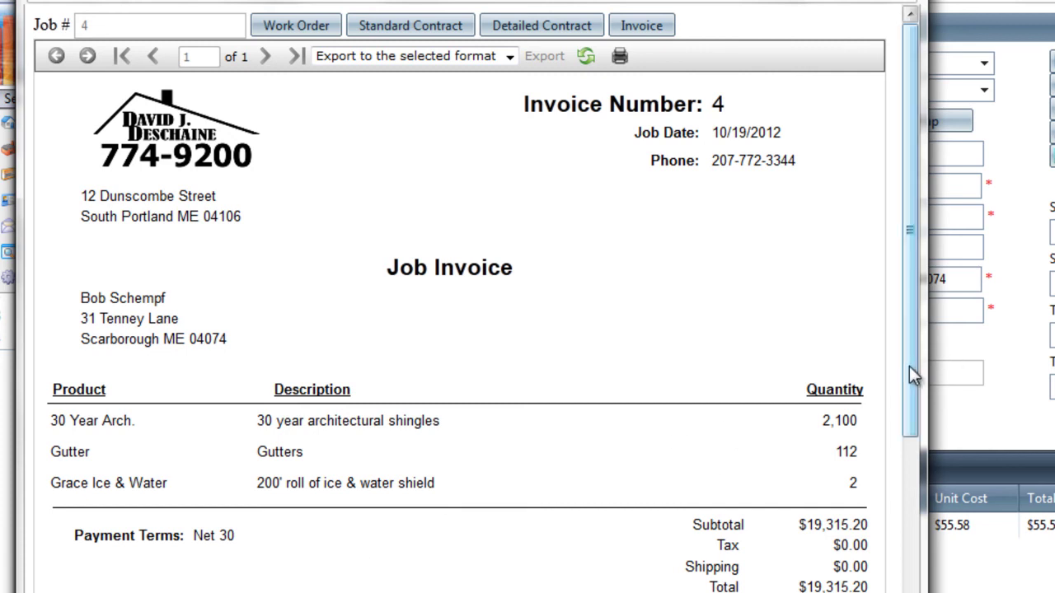
drag(909, 373, 899, 350)
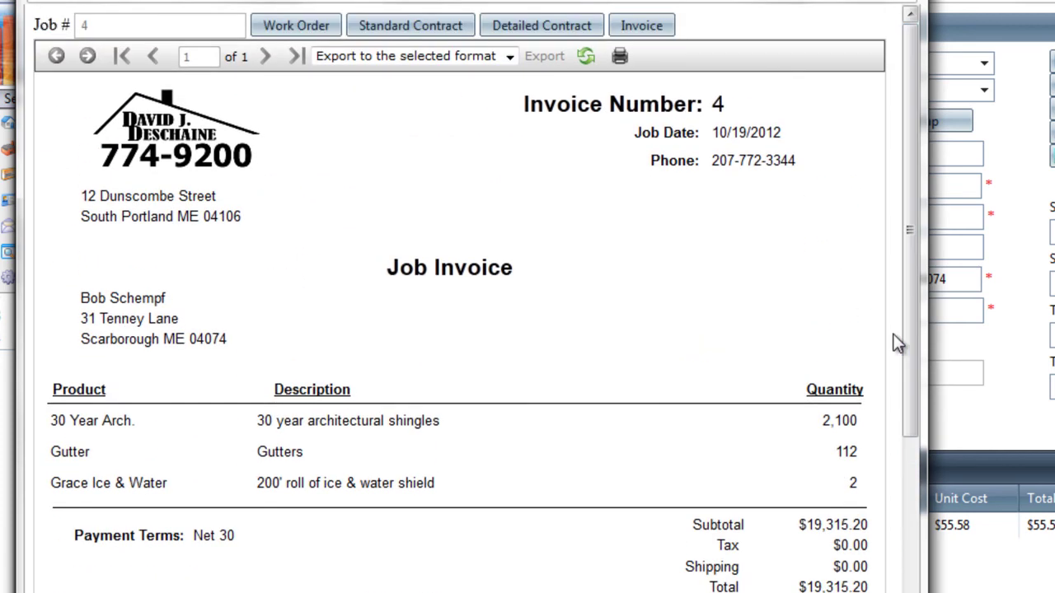